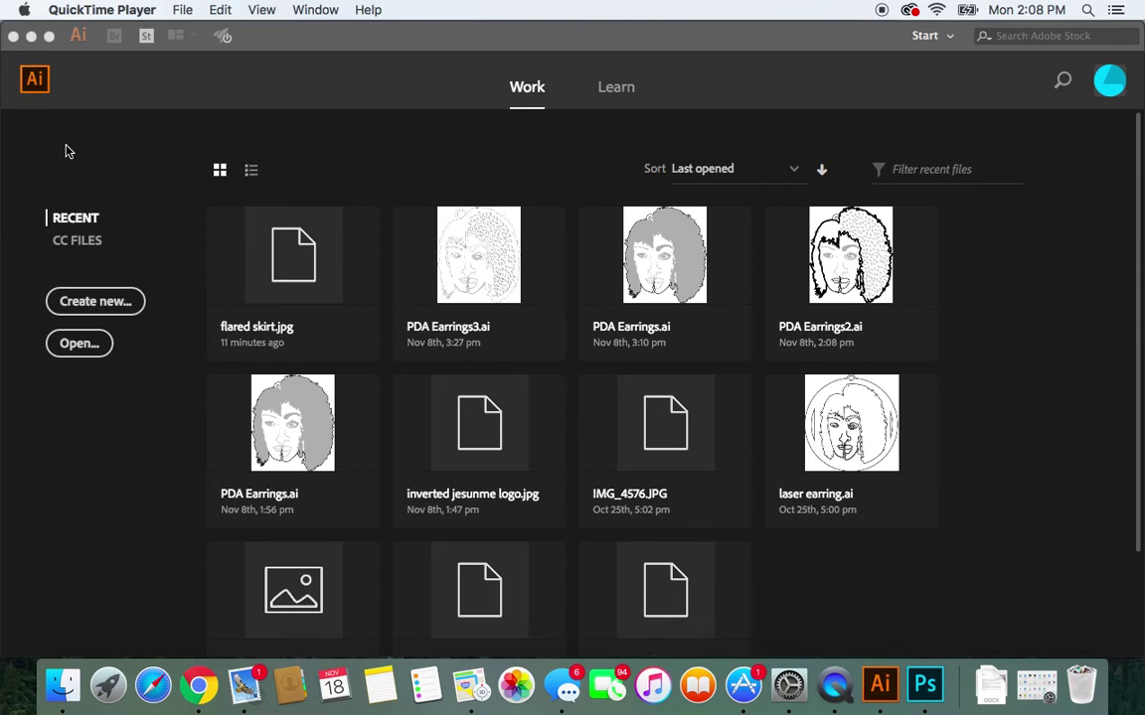
Step: Create a new print document from the Letter preset in inches, 8.5 x 11 in, portrait orientation
{"action": "left_click", "coordinate": [93, 90]}
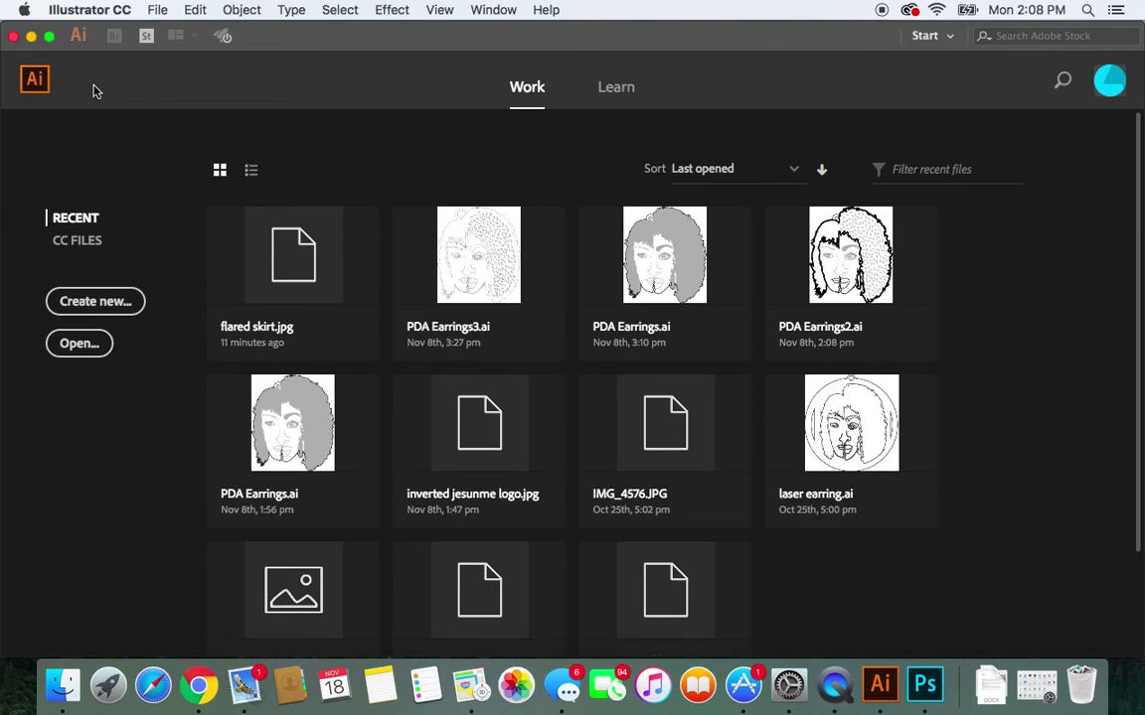
{"action": "left_click", "coordinate": [159, 10]}
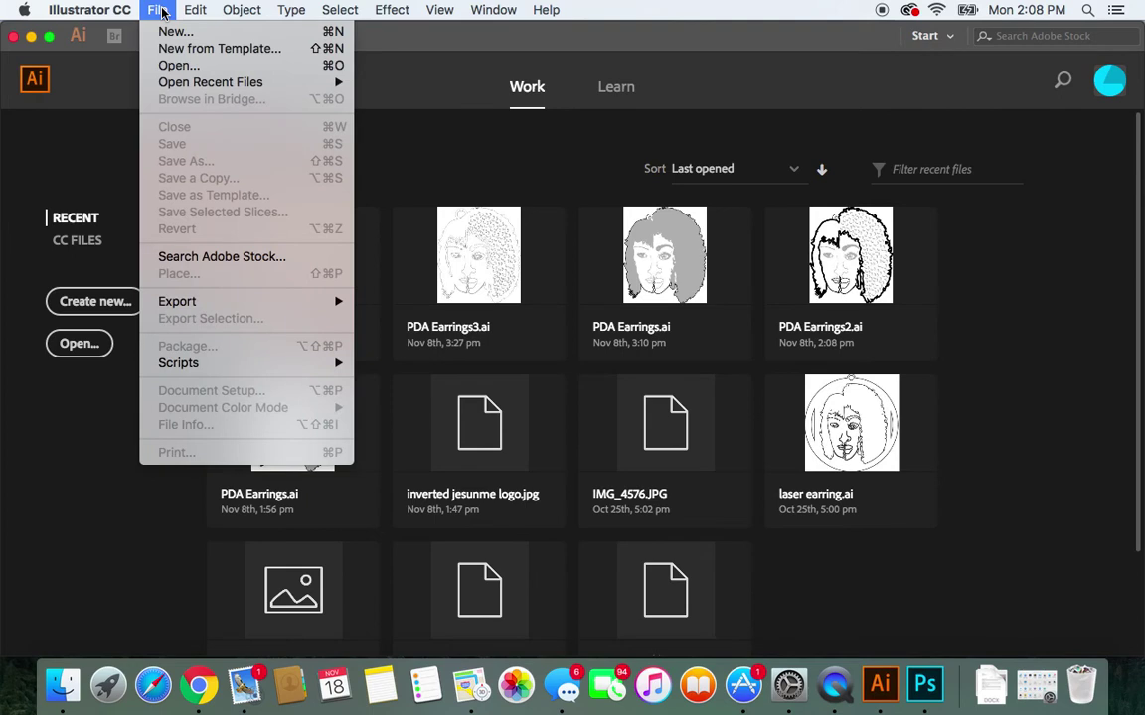
{"action": "left_click", "coordinate": [159, 32]}
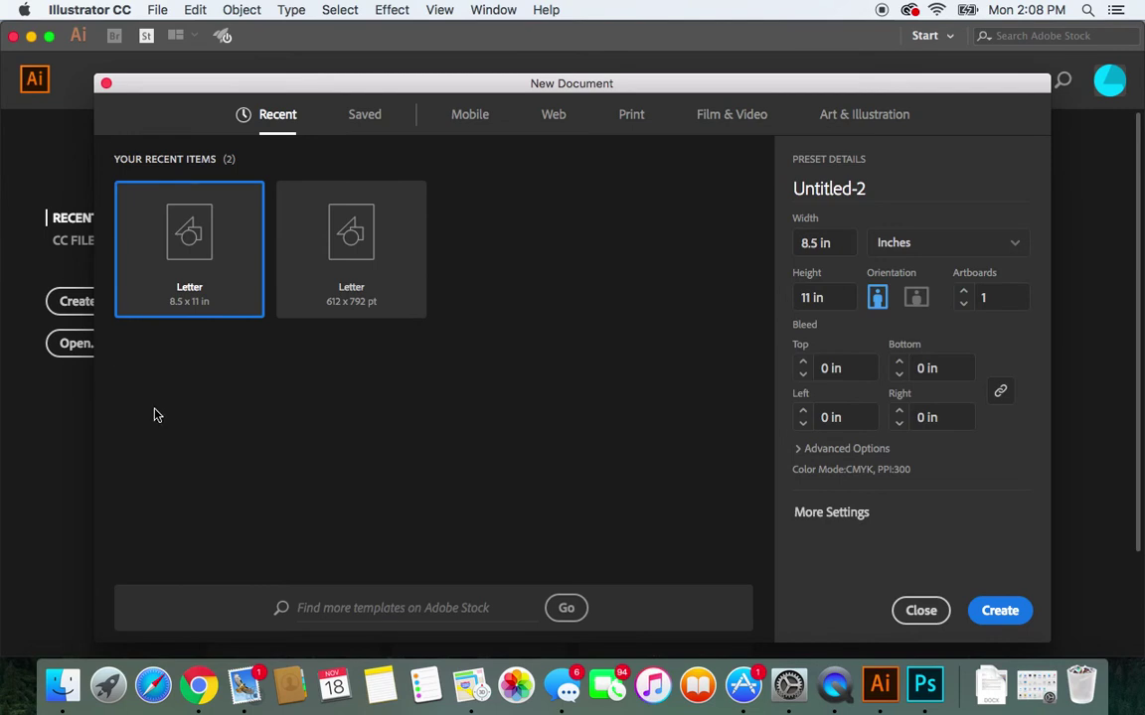
{"action": "left_click", "coordinate": [632, 117]}
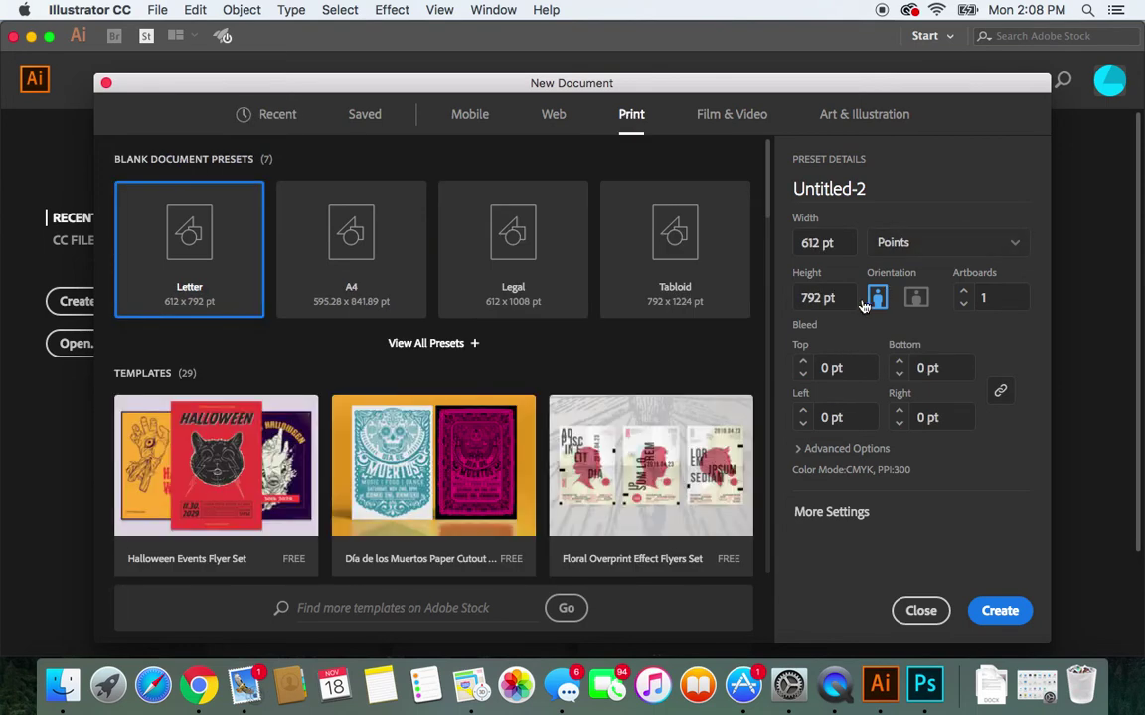
{"action": "left_click", "coordinate": [894, 243]}
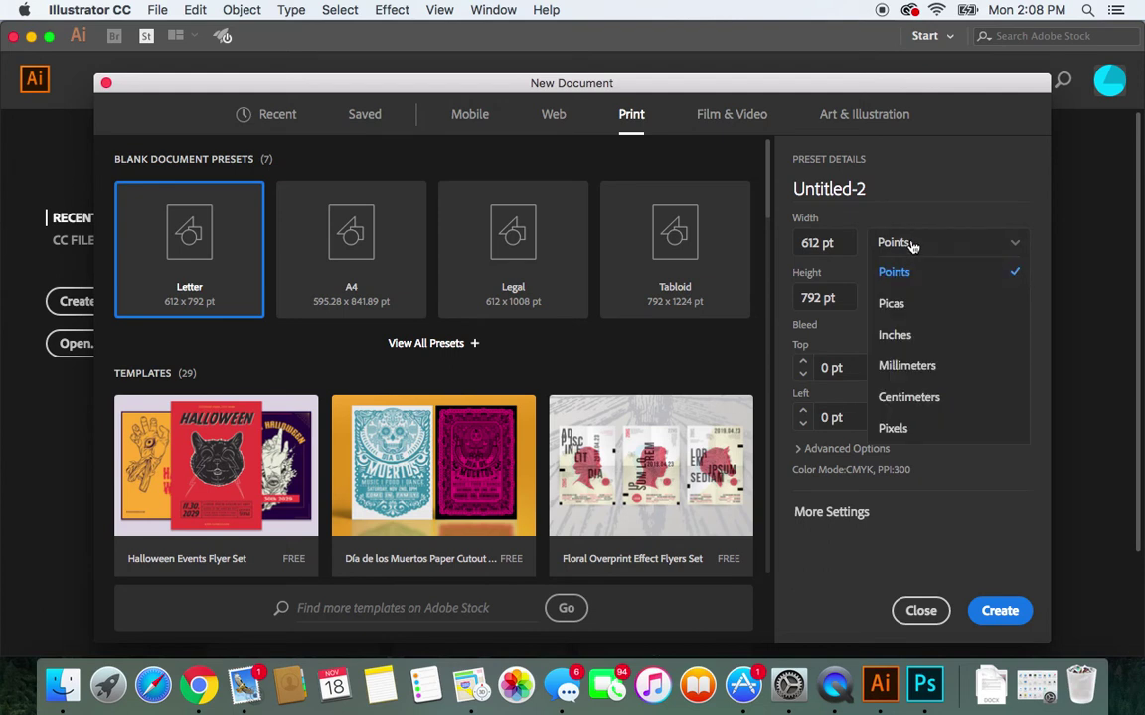
{"action": "left_click", "coordinate": [895, 334]}
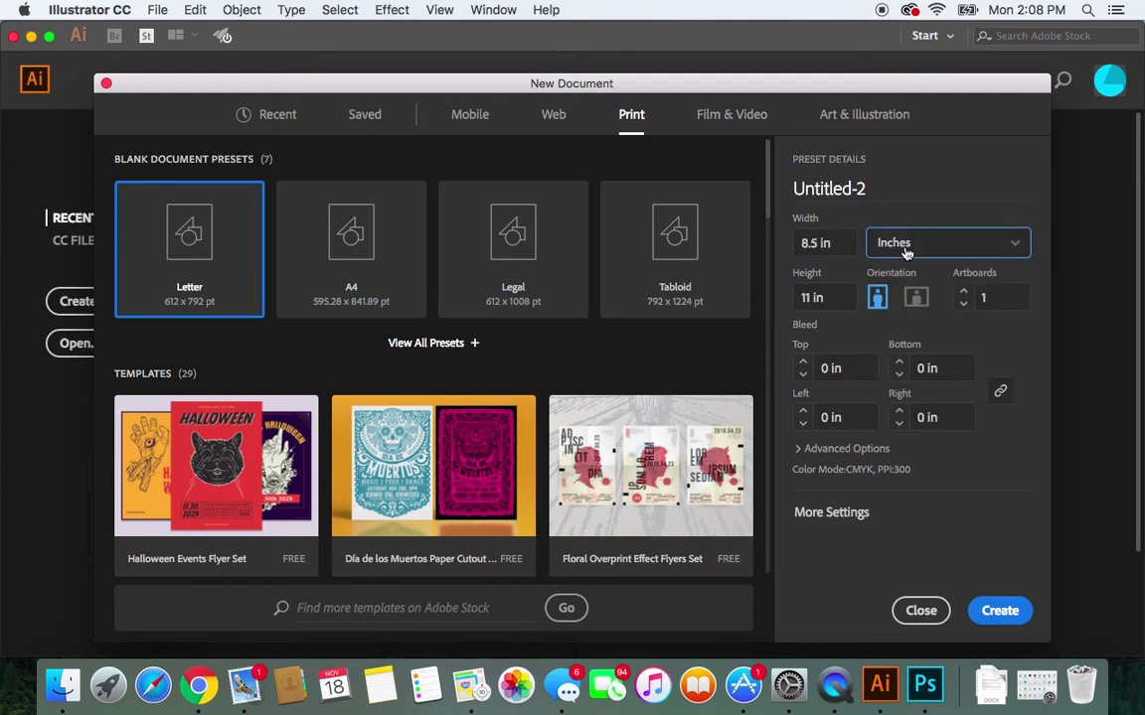
{"action": "left_click", "coordinate": [878, 300]}
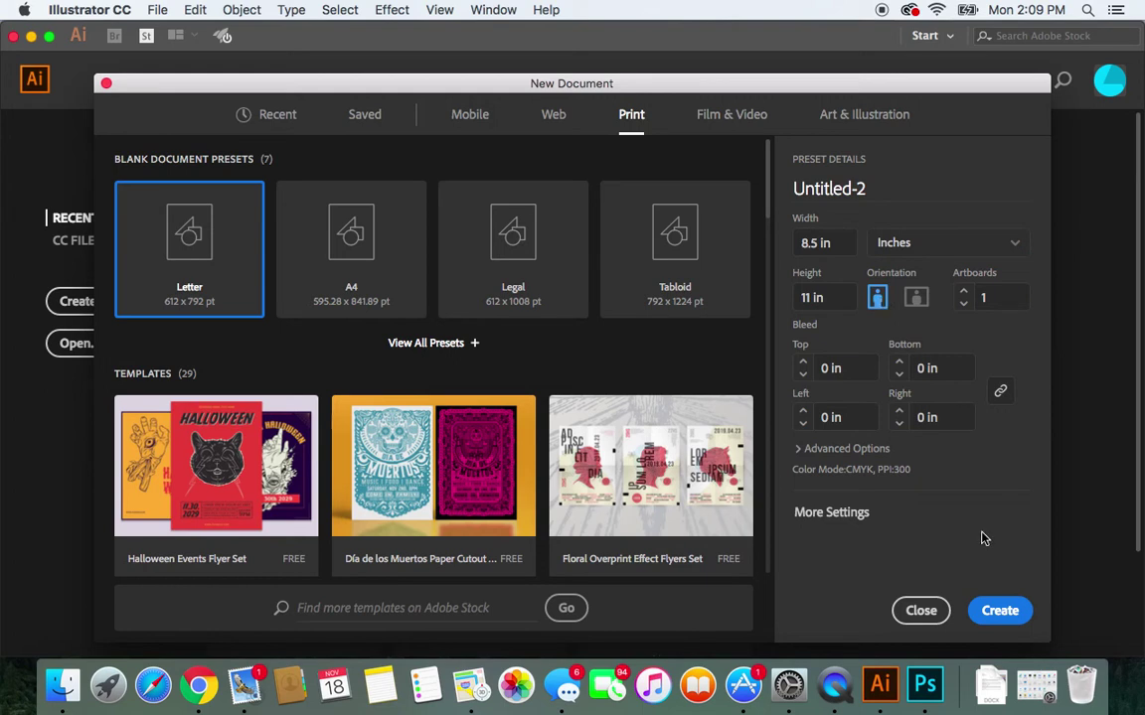
{"action": "left_click", "coordinate": [998, 615]}
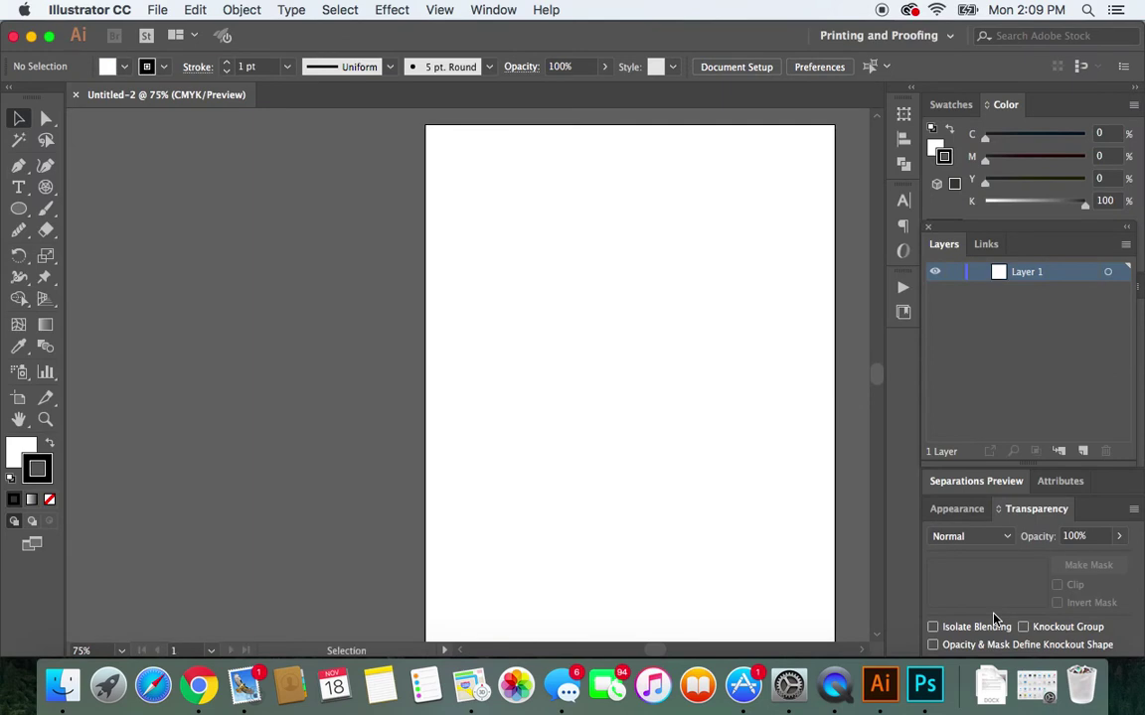
{"action": "left_click_drag", "start_coordinate": [659, 651], "coordinate": [663, 652]}
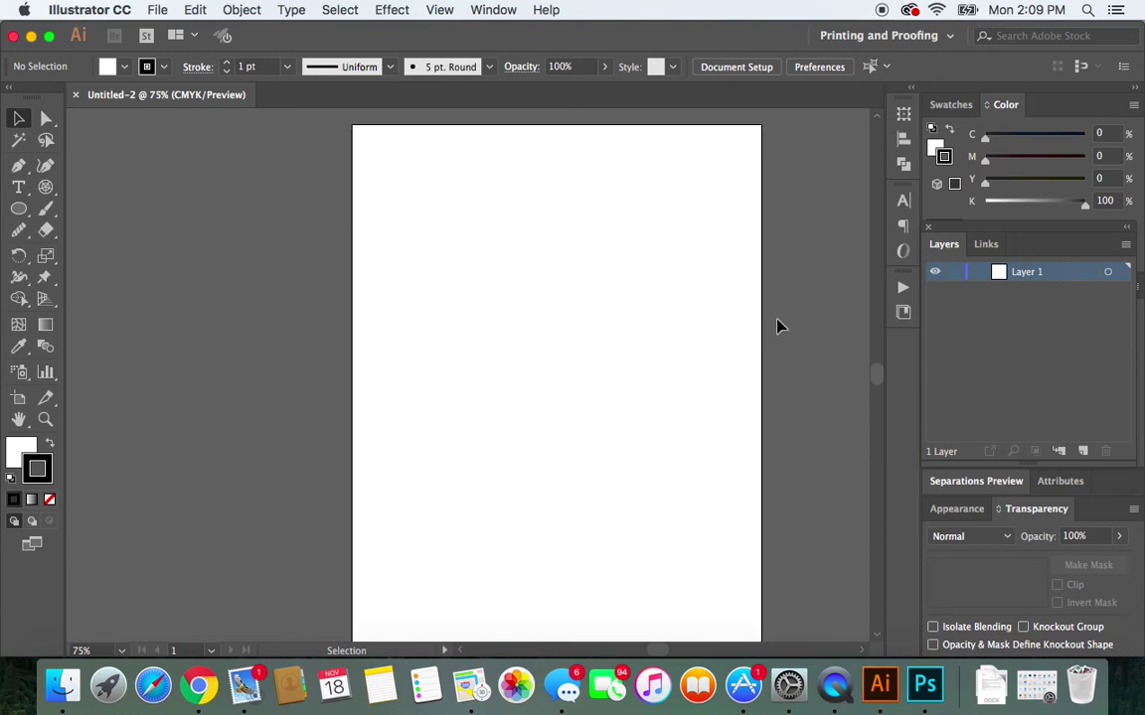
Step: Hide the Layers panel and show it again
{"action": "left_click", "coordinate": [493, 12]}
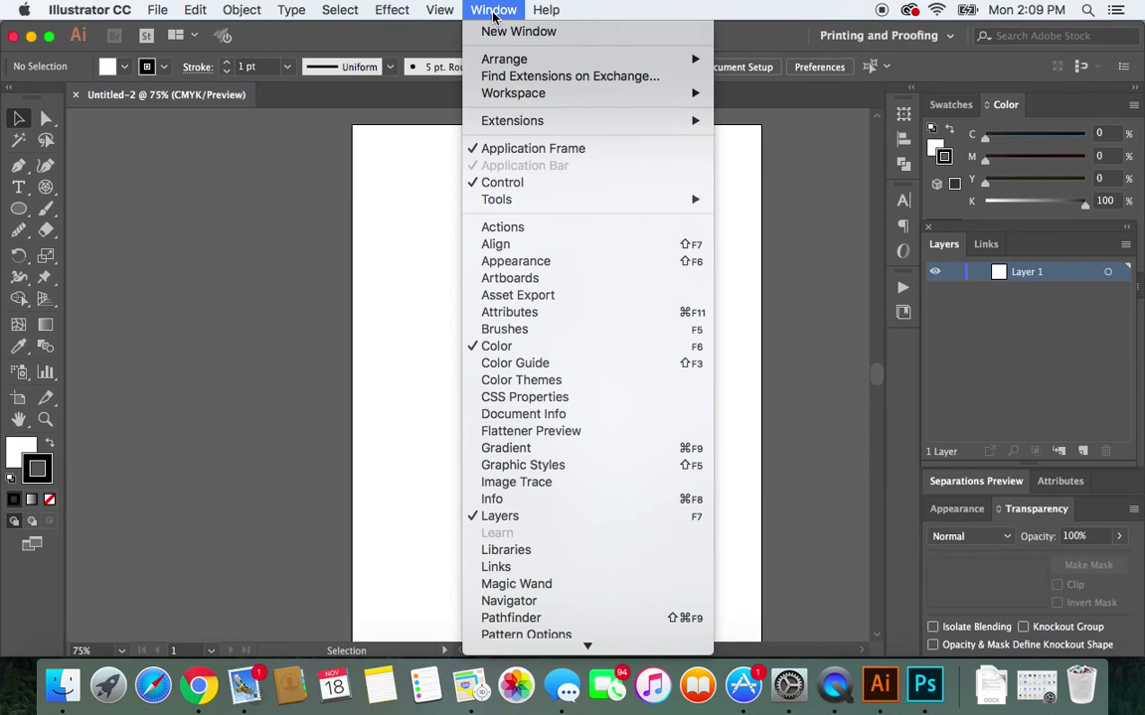
{"action": "left_click", "coordinate": [507, 518]}
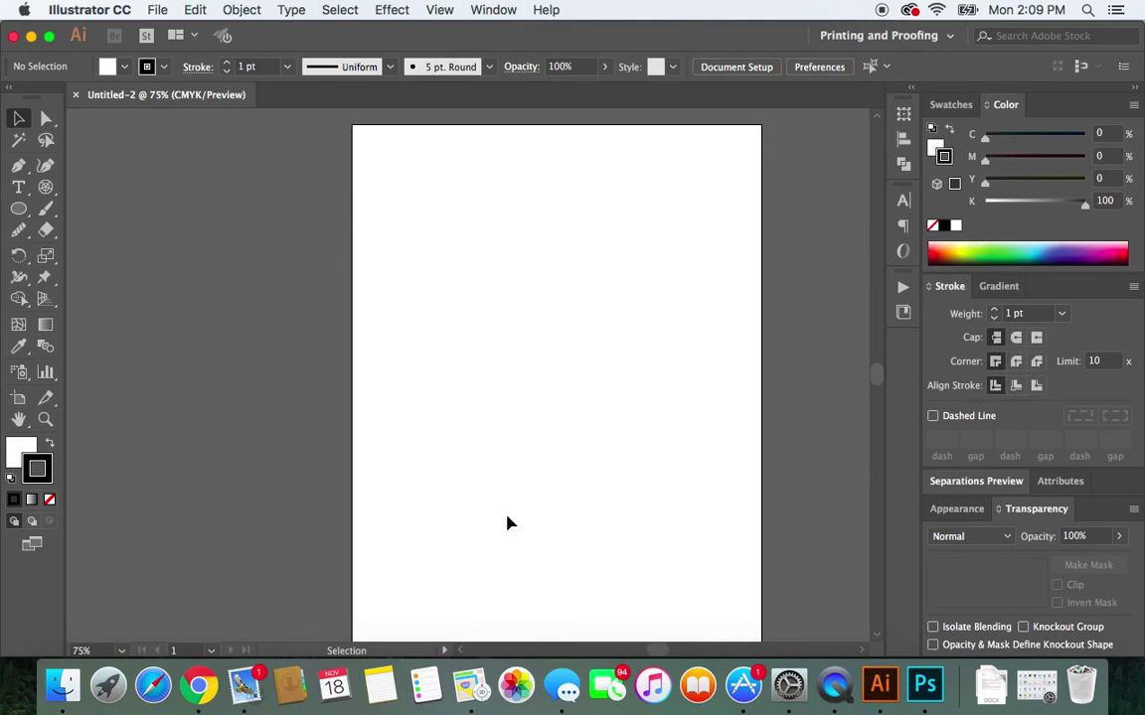
{"action": "left_click", "coordinate": [463, 11]}
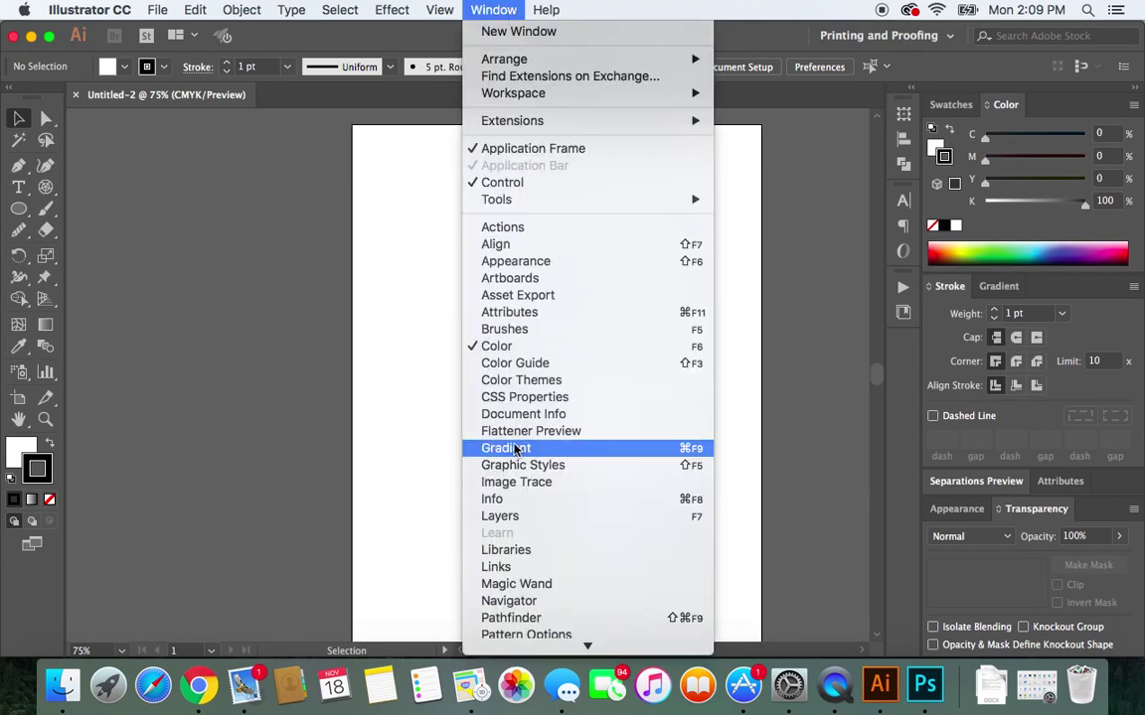
{"action": "left_click", "coordinate": [477, 517]}
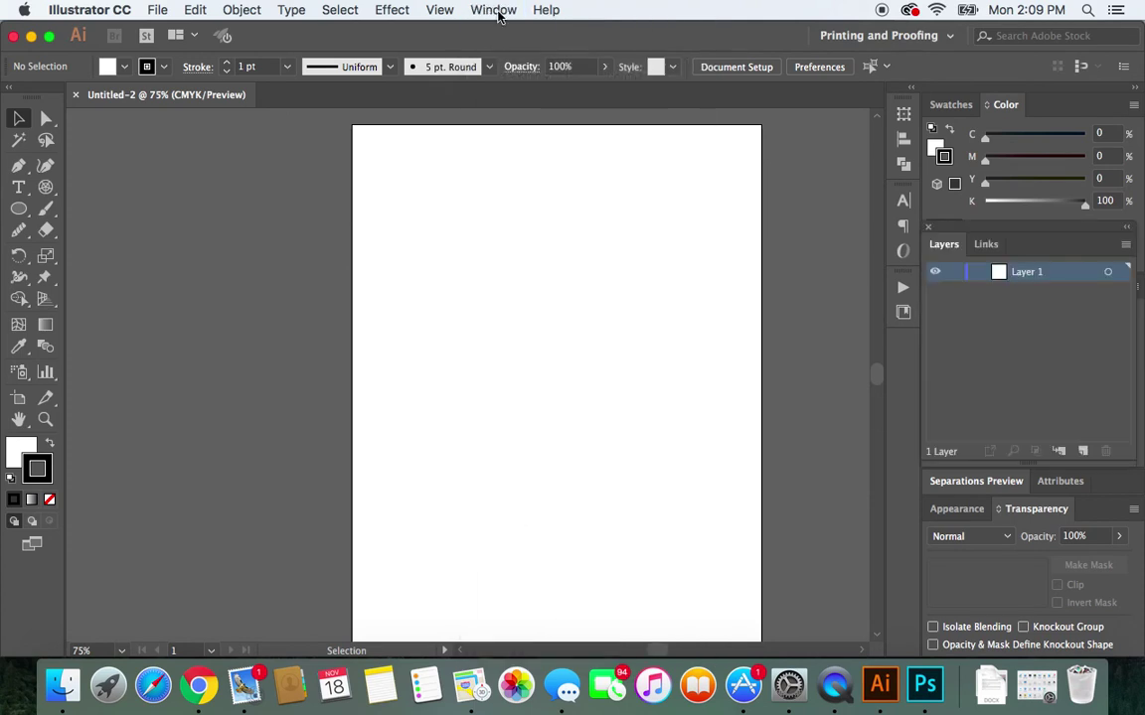
Step: Hide the Stroke panel and show it again
{"action": "left_click", "coordinate": [498, 12]}
{"action": "scroll", "coordinate": [564, 551], "scroll_direction": "down", "scroll_amount": 9}
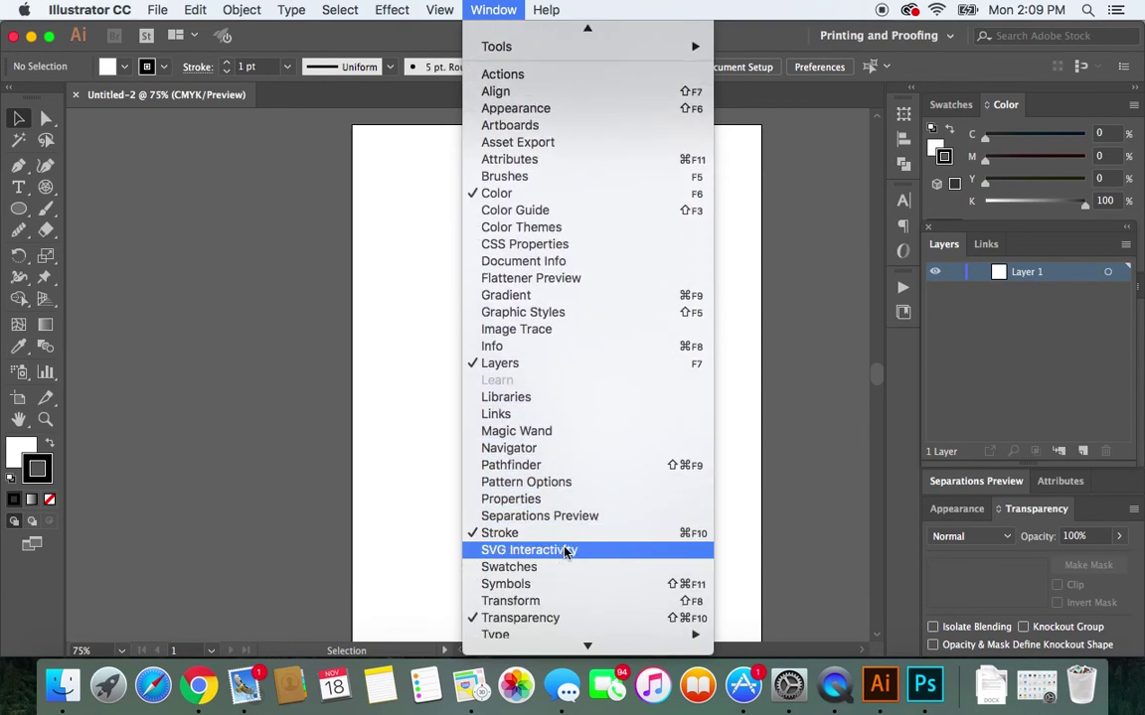
{"action": "scroll", "coordinate": [563, 551], "scroll_direction": "down", "scroll_amount": 2}
{"action": "left_click", "coordinate": [549, 507]}
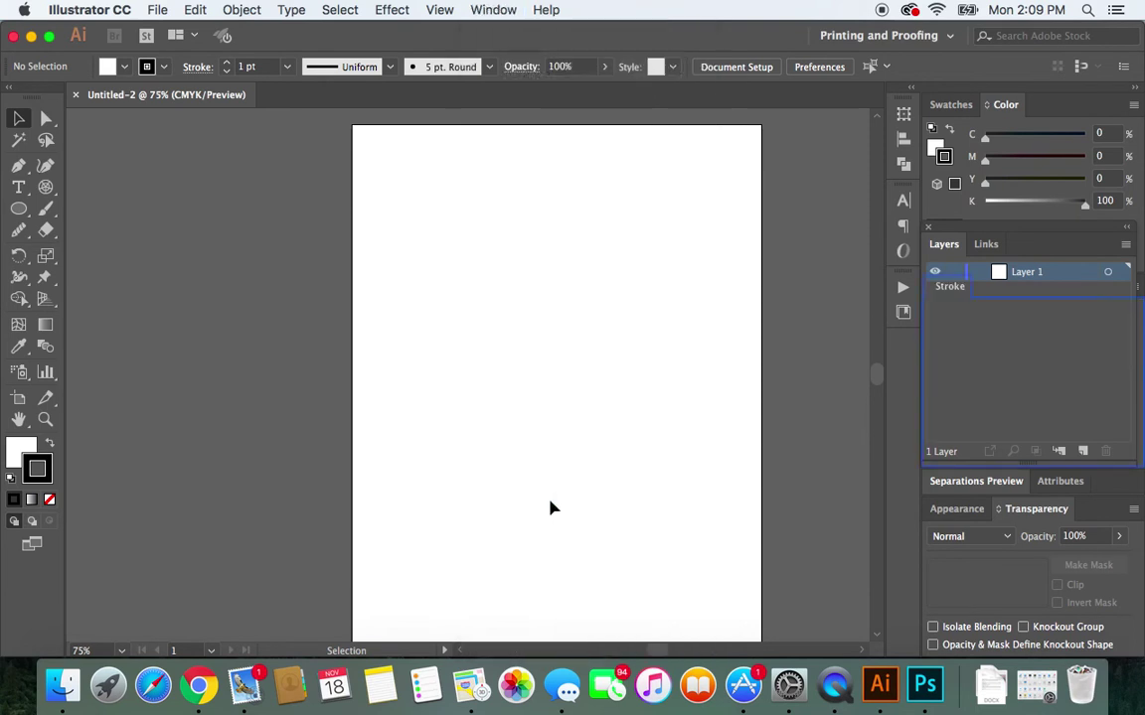
{"action": "left_click", "coordinate": [492, 10]}
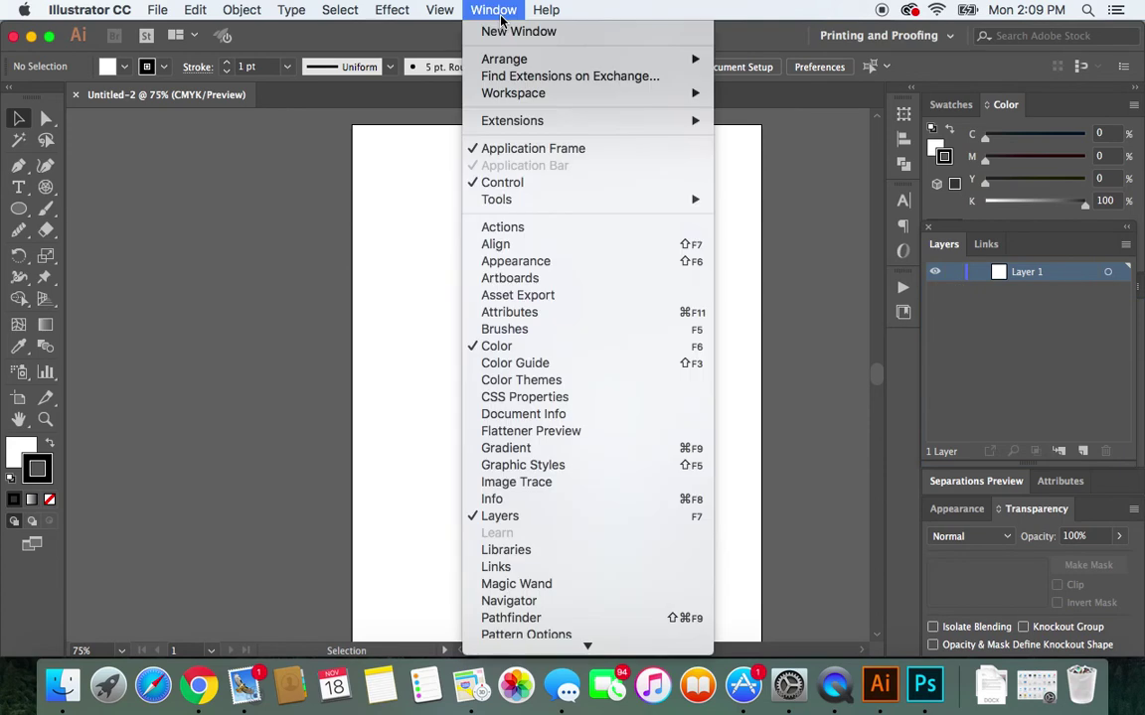
{"action": "scroll", "coordinate": [528, 543], "scroll_direction": "down", "scroll_amount": 8}
{"action": "left_click", "coordinate": [525, 552]}
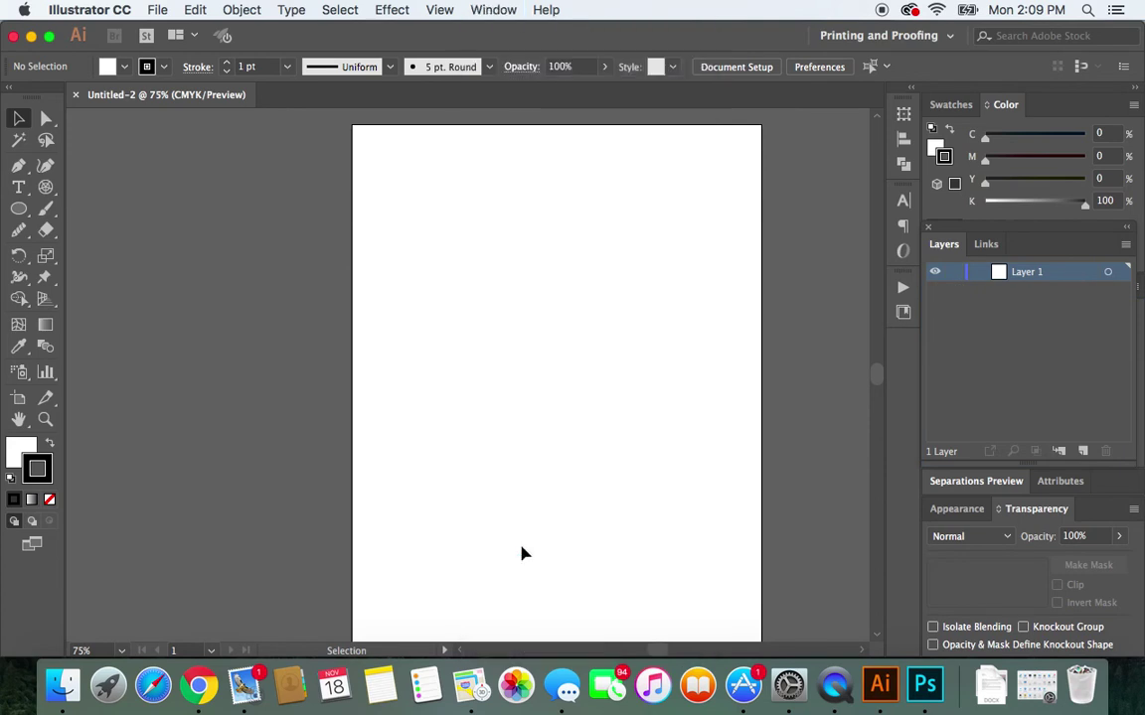
Step: Hide the Transparency panel and show it again
{"action": "left_click", "coordinate": [496, 10]}
{"action": "scroll", "coordinate": [513, 480], "scroll_direction": "down", "scroll_amount": 6}
{"action": "mouse_move", "coordinate": [510, 549]}
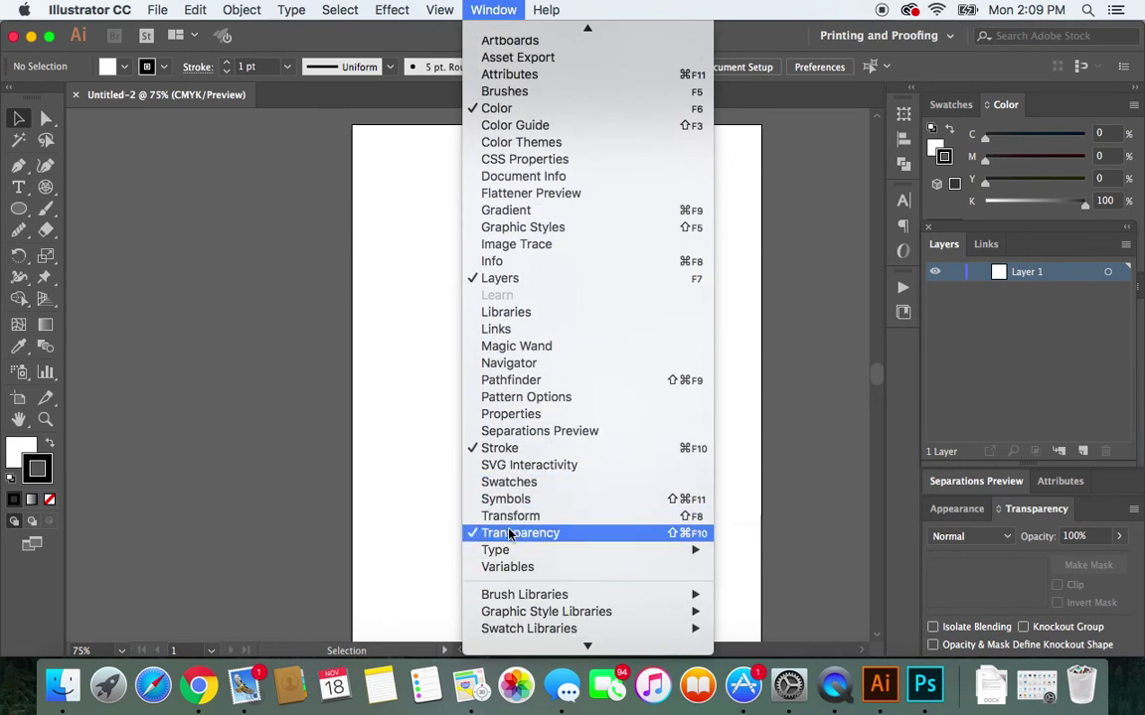
{"action": "left_click", "coordinate": [511, 535]}
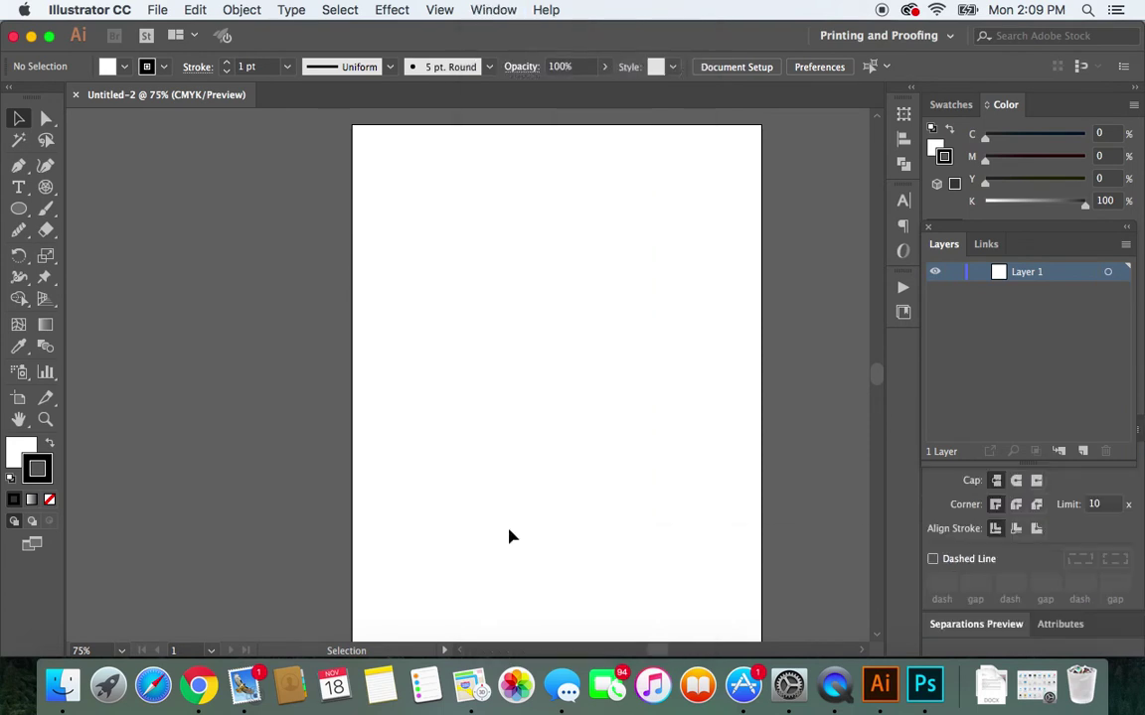
{"action": "left_click", "coordinate": [496, 10]}
{"action": "scroll", "coordinate": [524, 618], "scroll_direction": "down", "scroll_amount": 2}
{"action": "scroll", "coordinate": [524, 621], "scroll_direction": "down", "scroll_amount": 3}
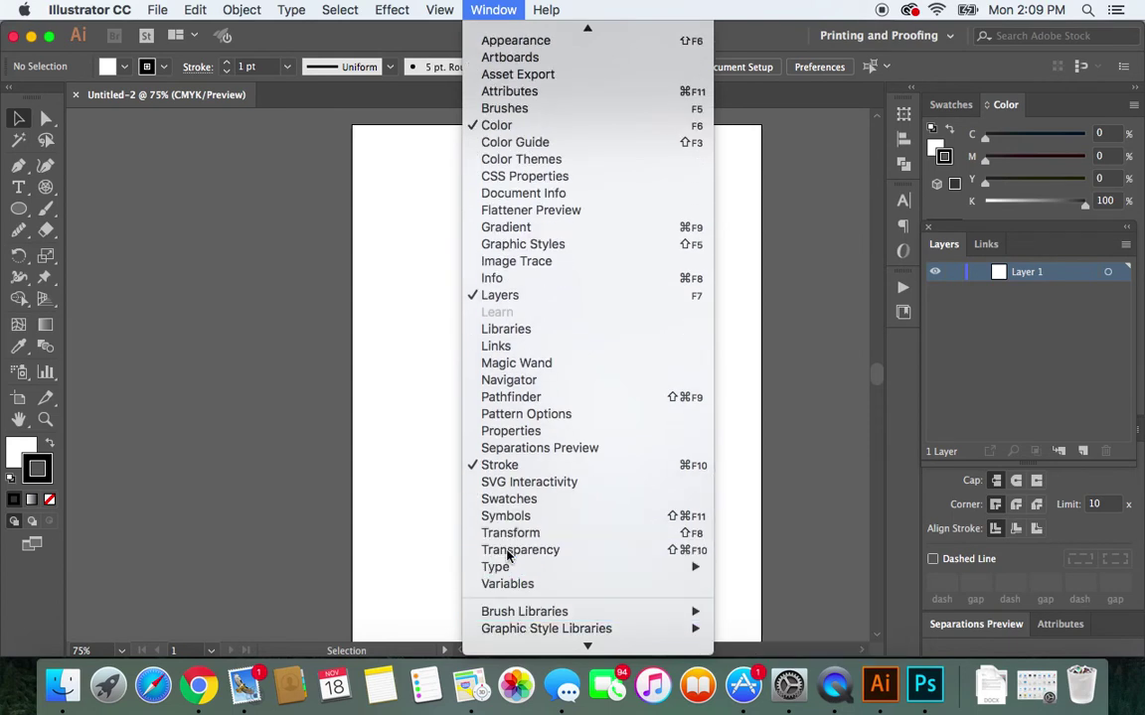
{"action": "left_click", "coordinate": [508, 552]}
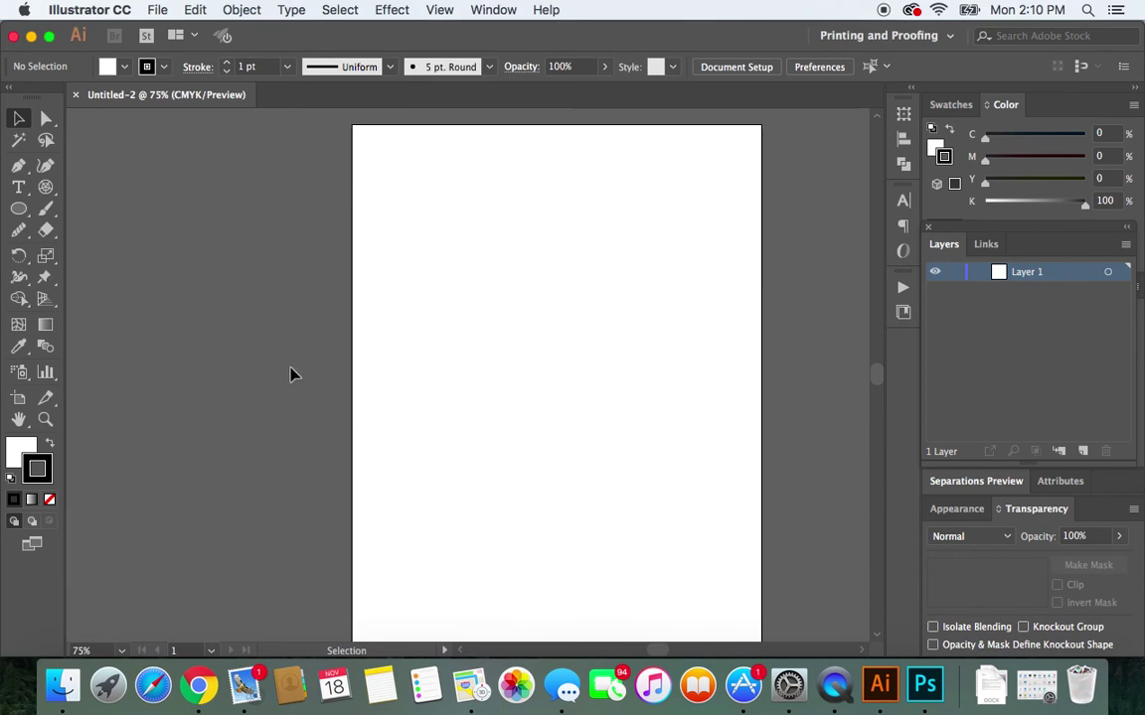
Step: Open the image file flared skirt.jpg from the Desktop
{"action": "left_click", "coordinate": [156, 13]}
{"action": "left_click", "coordinate": [160, 64]}
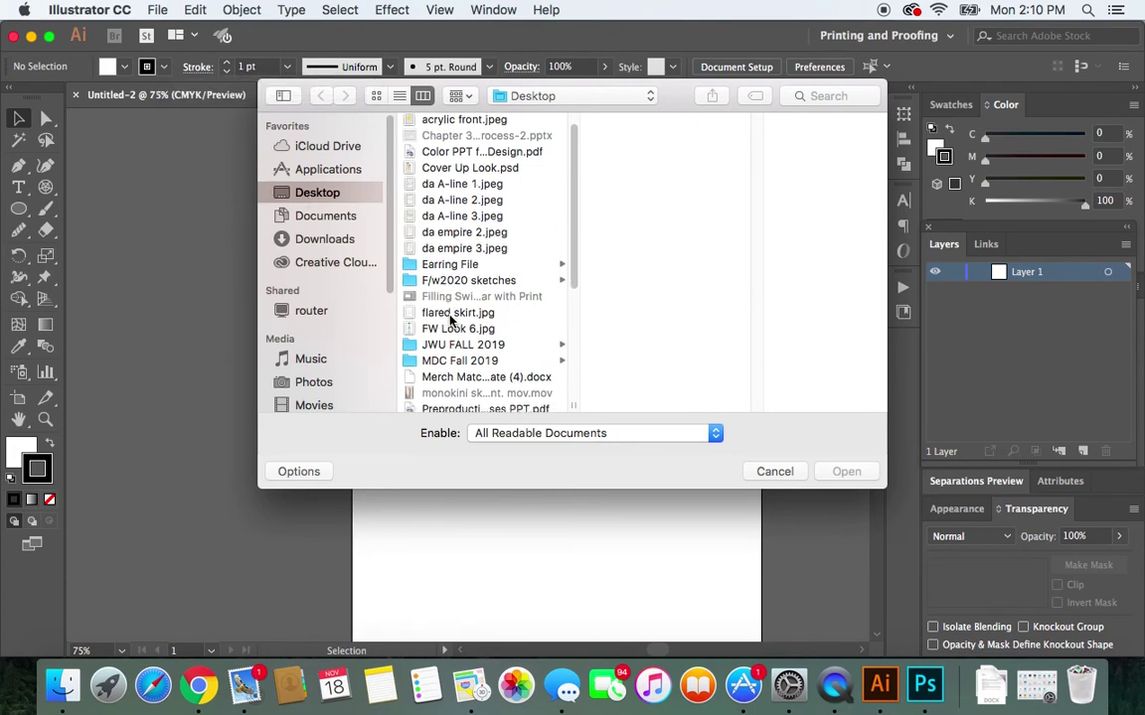
{"action": "left_click", "coordinate": [452, 316]}
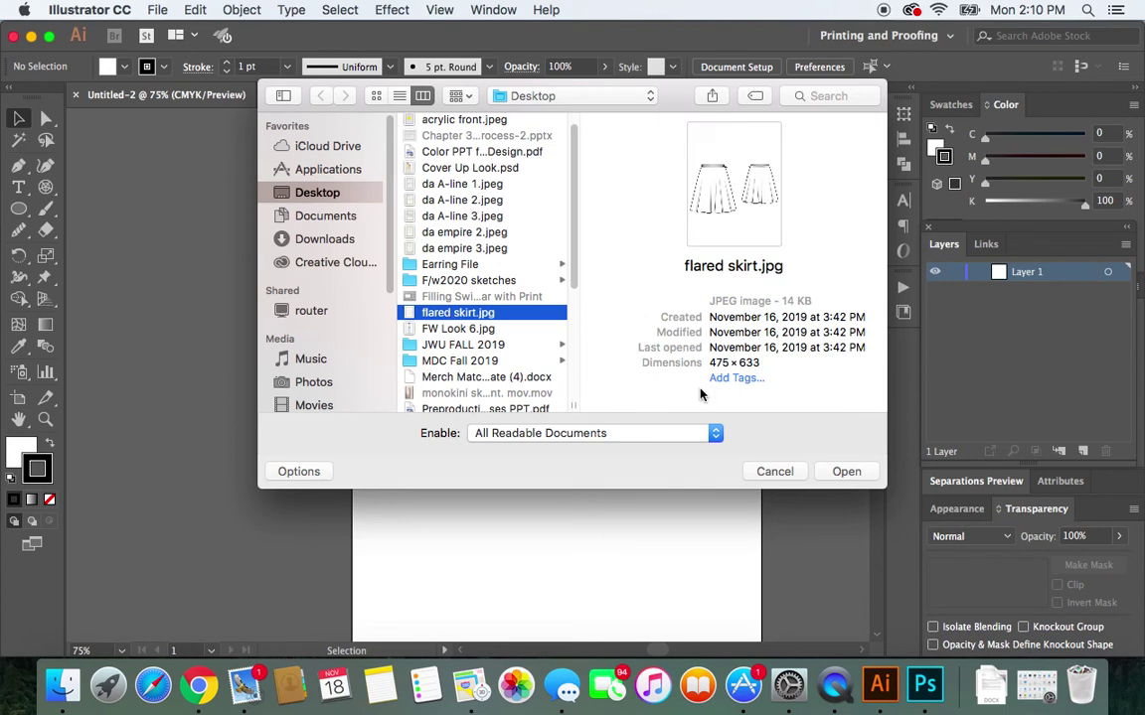
{"action": "left_click", "coordinate": [844, 472]}
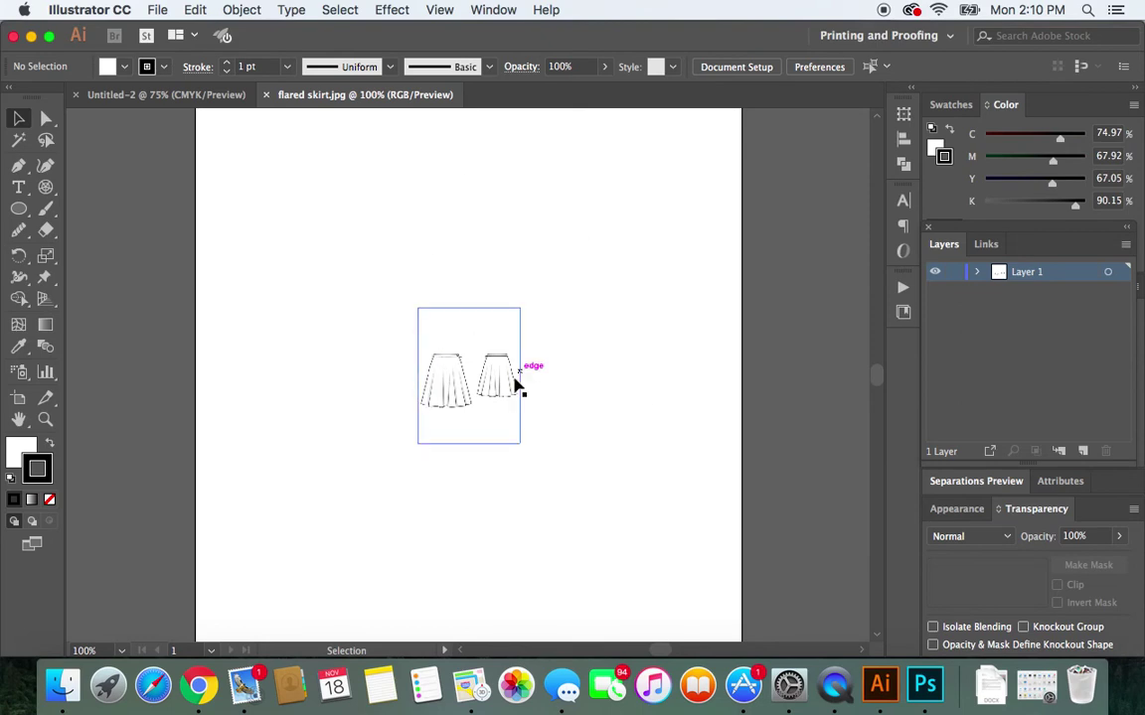
Step: Enlarge the flared skirt image and stretch its edges until it fills the whole artboard
{"action": "left_click", "coordinate": [447, 383]}
{"action": "left_click_drag", "start_coordinate": [416, 308], "coordinate": [231, 171]}
{"action": "left_click_drag", "start_coordinate": [516, 445], "coordinate": [582, 556]}
{"action": "left_click_drag", "start_coordinate": [296, 280], "coordinate": [233, 121]}
{"action": "scroll", "coordinate": [438, 345], "scroll_direction": "down", "scroll_amount": 1}
{"action": "scroll", "coordinate": [437, 345], "scroll_direction": "down", "scroll_amount": 5}
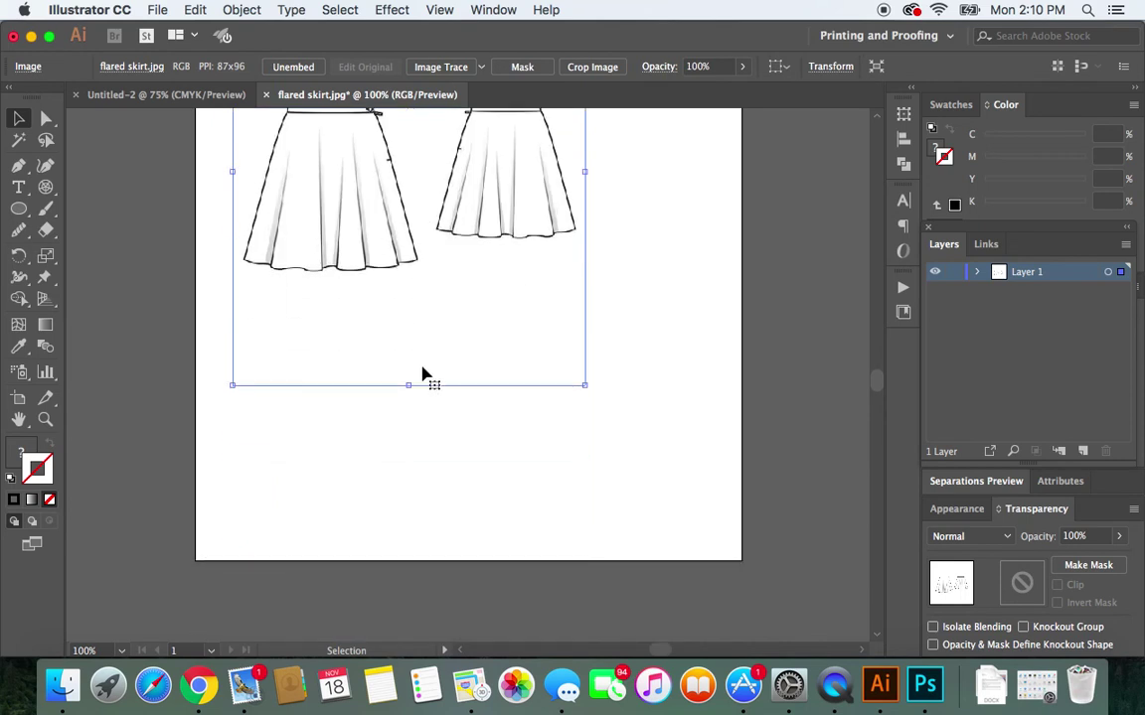
{"action": "left_click_drag", "start_coordinate": [408, 384], "coordinate": [405, 560]}
{"action": "left_click_drag", "start_coordinate": [587, 262], "coordinate": [741, 239]}
{"action": "left_click_drag", "start_coordinate": [233, 260], "coordinate": [196, 260]}
{"action": "scroll", "coordinate": [455, 253], "scroll_direction": "up", "scroll_amount": 5}
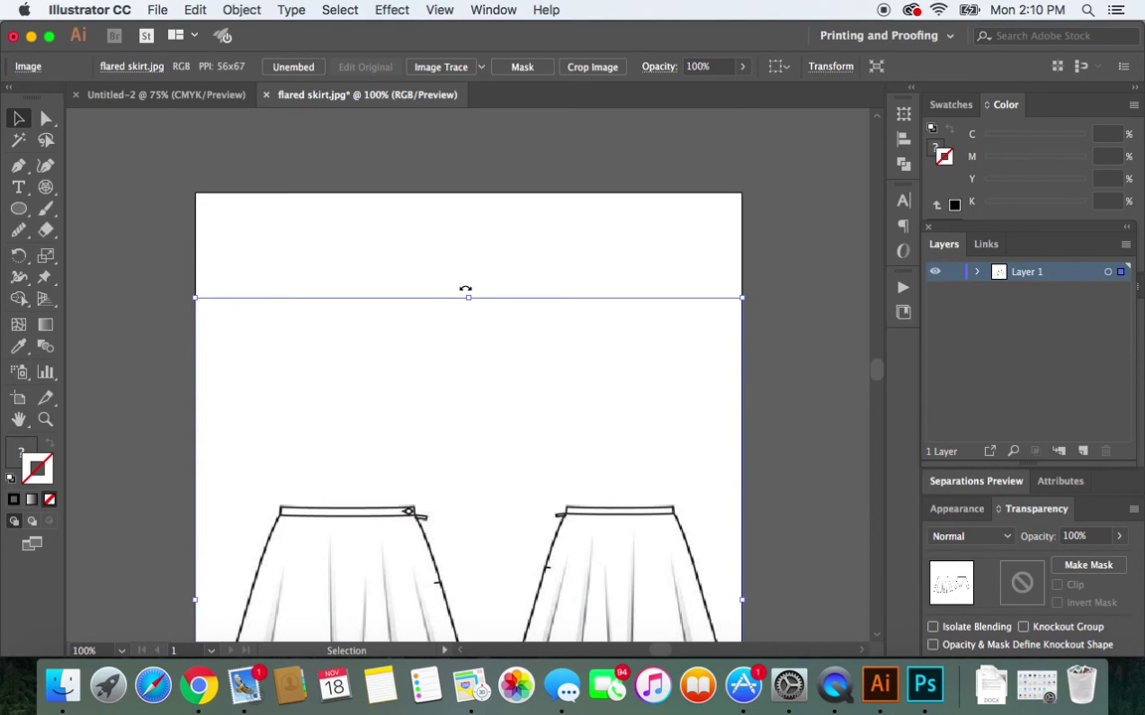
{"action": "left_click_drag", "start_coordinate": [471, 296], "coordinate": [473, 193]}
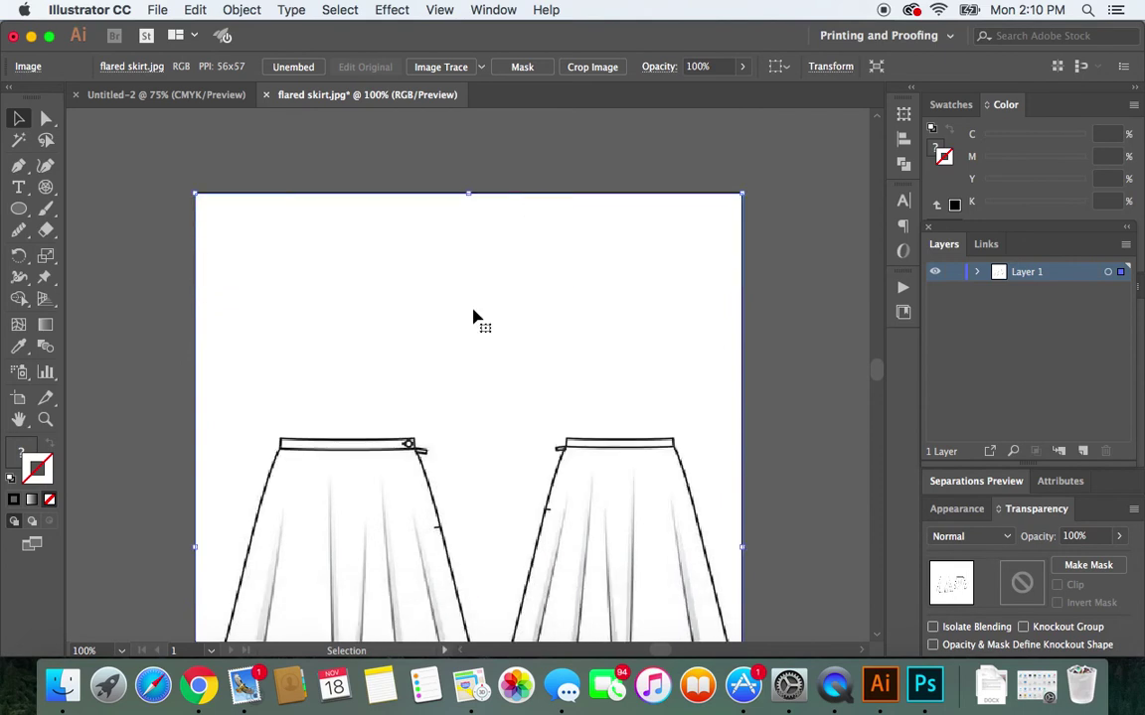
{"action": "scroll", "coordinate": [478, 339], "scroll_direction": "down", "scroll_amount": 4}
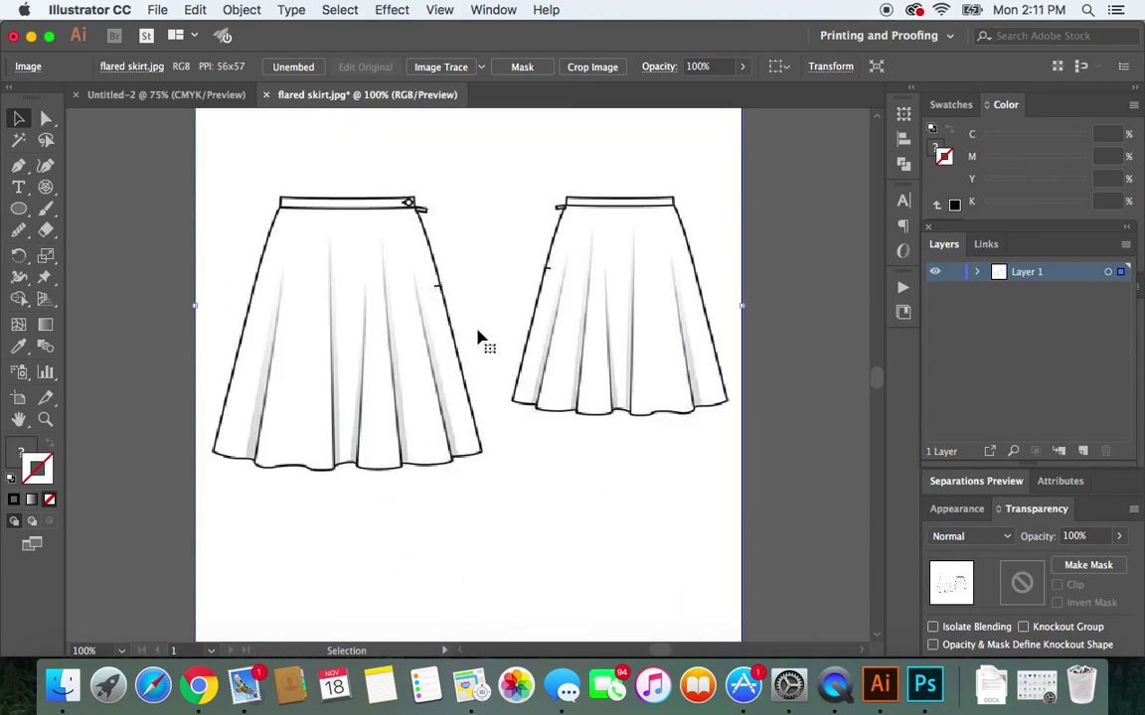
Step: Lower the skirt image's opacity to just under 48% and deselect it
{"action": "left_click", "coordinate": [825, 289]}
{"action": "left_click", "coordinate": [409, 334]}
{"action": "left_click", "coordinate": [760, 319]}
{"action": "left_click", "coordinate": [571, 343]}
{"action": "left_click", "coordinate": [1119, 536]}
{"action": "left_click_drag", "start_coordinate": [1114, 558], "coordinate": [1082, 560]}
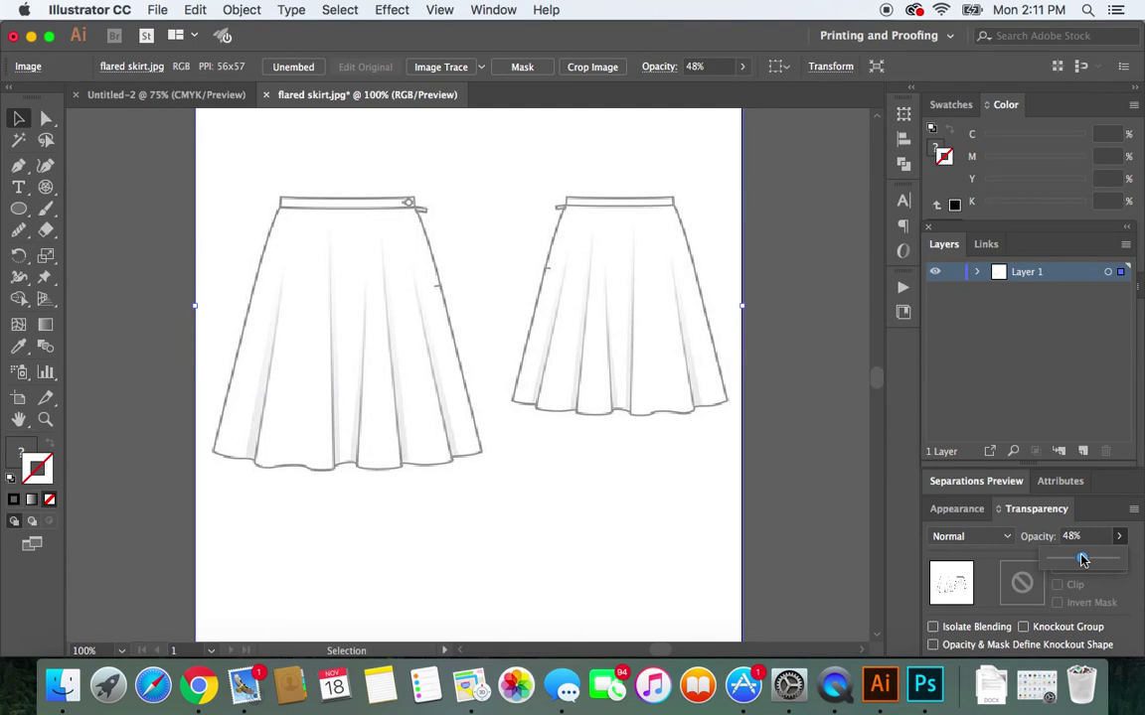
{"action": "left_click_drag", "start_coordinate": [1083, 560], "coordinate": [1079, 563]}
{"action": "left_click", "coordinate": [773, 412]}
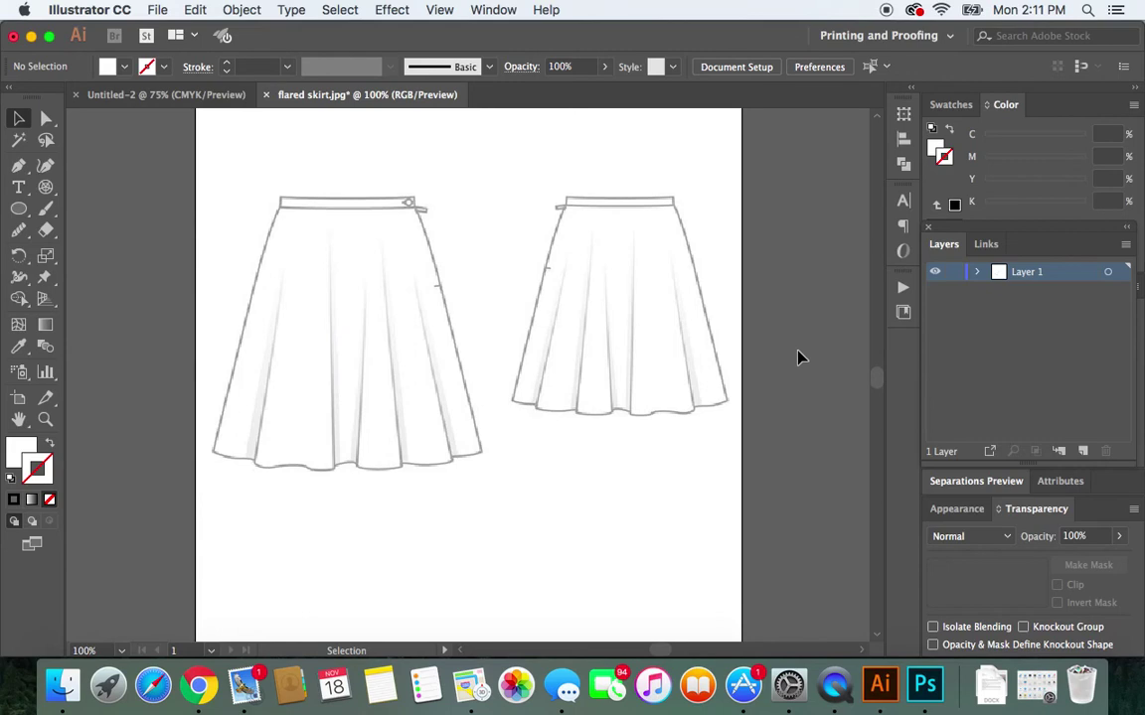
Step: Lock Layer 1, which holds the skirt image, and add a new layer above it
{"action": "left_click", "coordinate": [956, 273]}
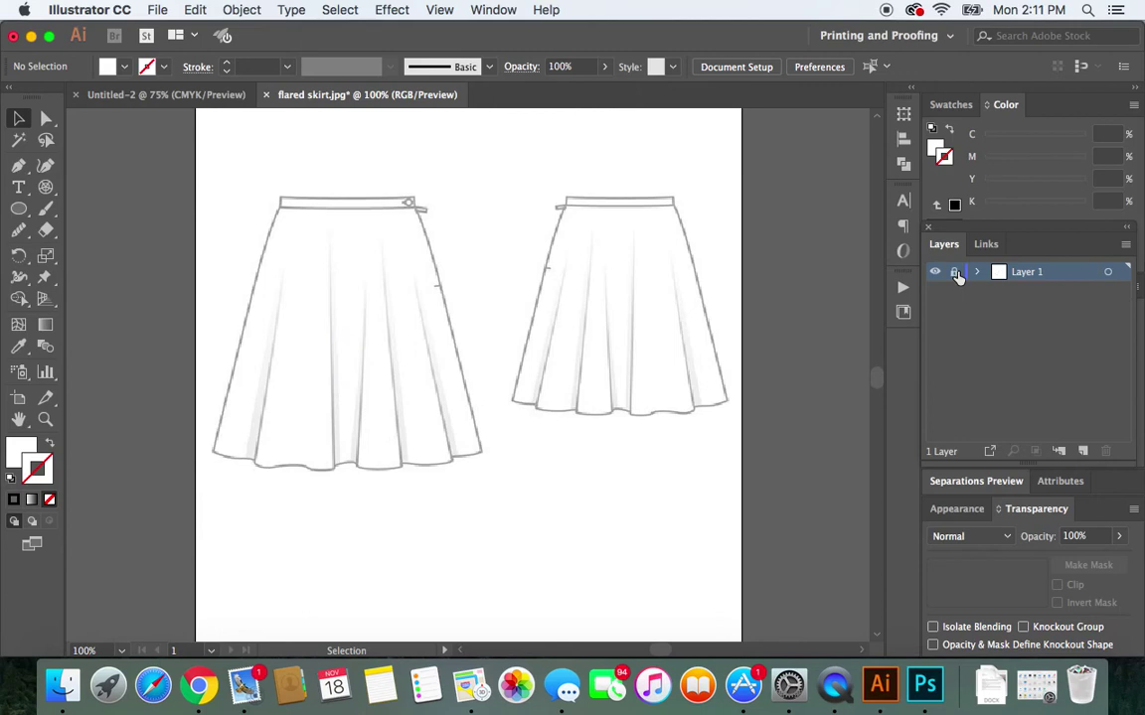
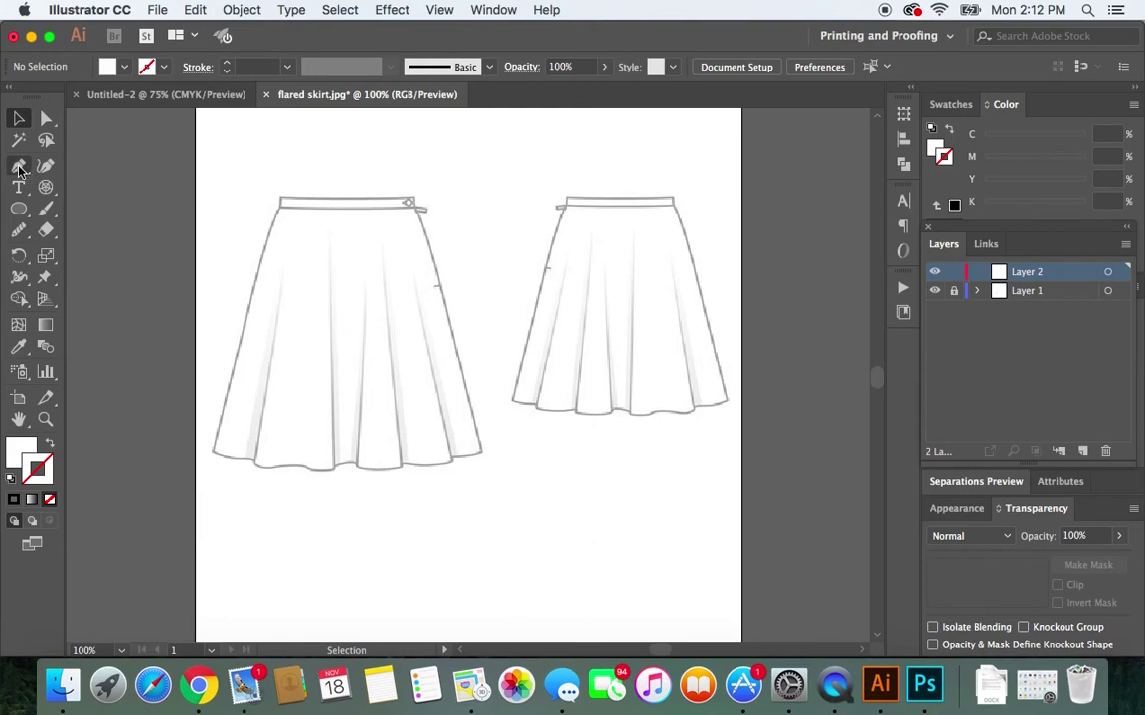
Step: Activate the Pen tool and give it a solid black stroke in place of no stroke
{"action": "left_click", "coordinate": [19, 170]}
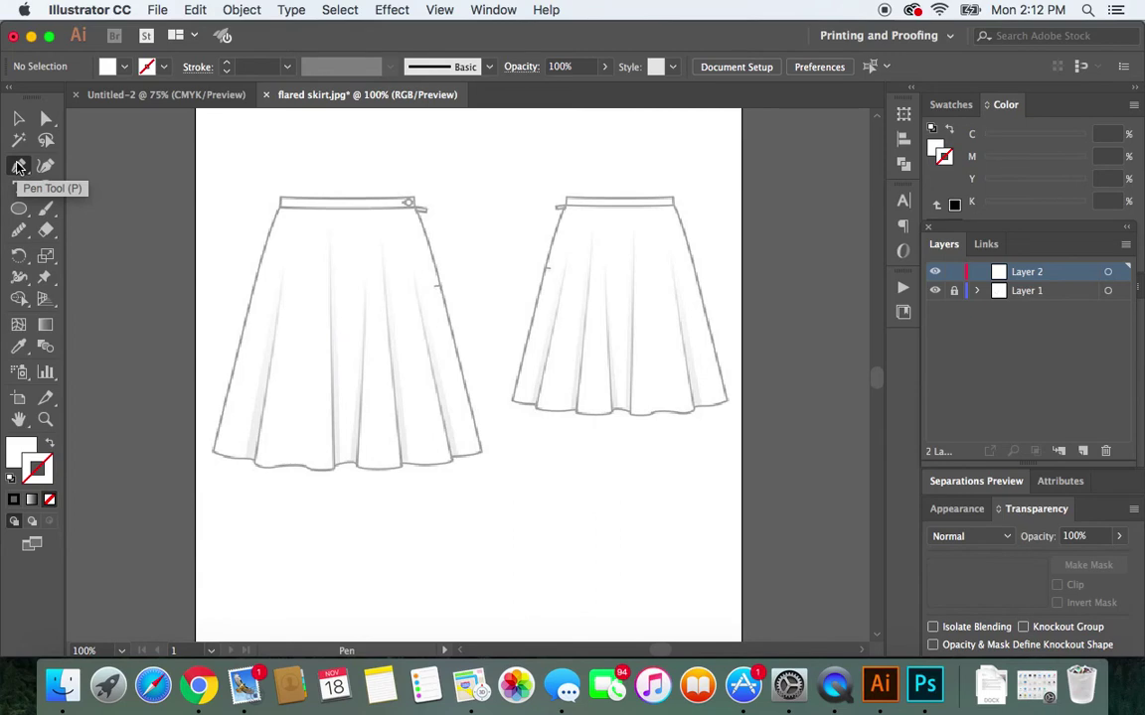
{"action": "left_click", "coordinate": [44, 463]}
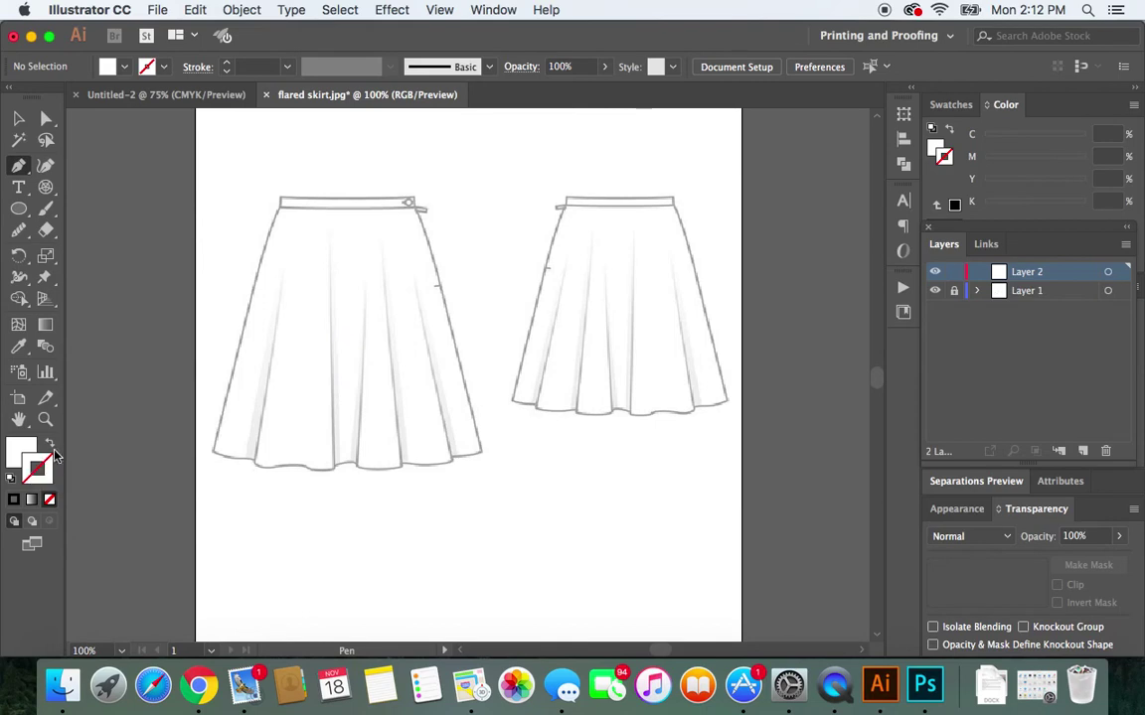
{"action": "left_click", "coordinate": [15, 501]}
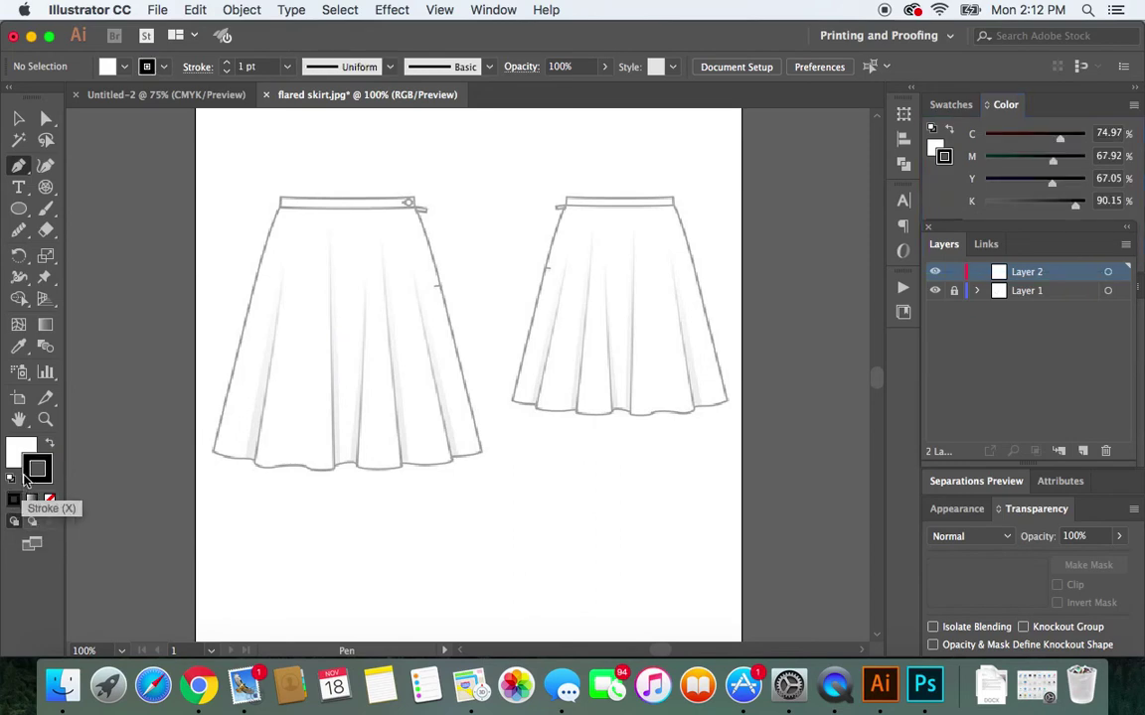
Step: Set the stroke colour to pure black, hex 000000
{"action": "double_click", "coordinate": [28, 474]}
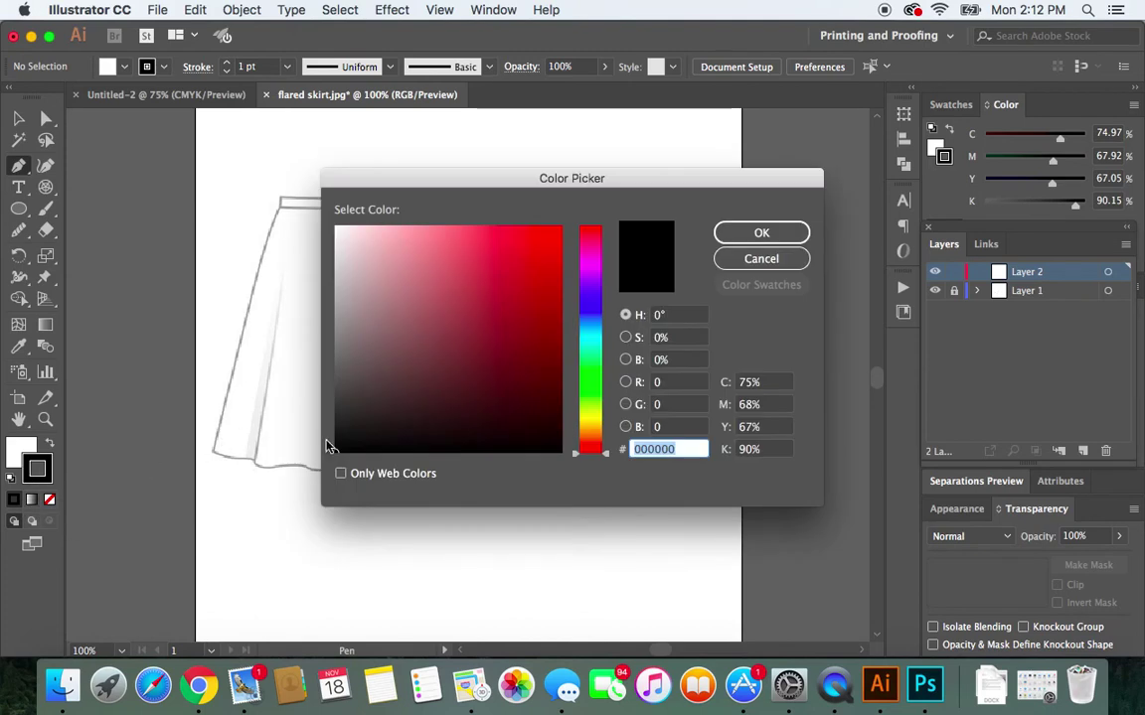
{"action": "left_click_drag", "start_coordinate": [335, 439], "coordinate": [328, 471]}
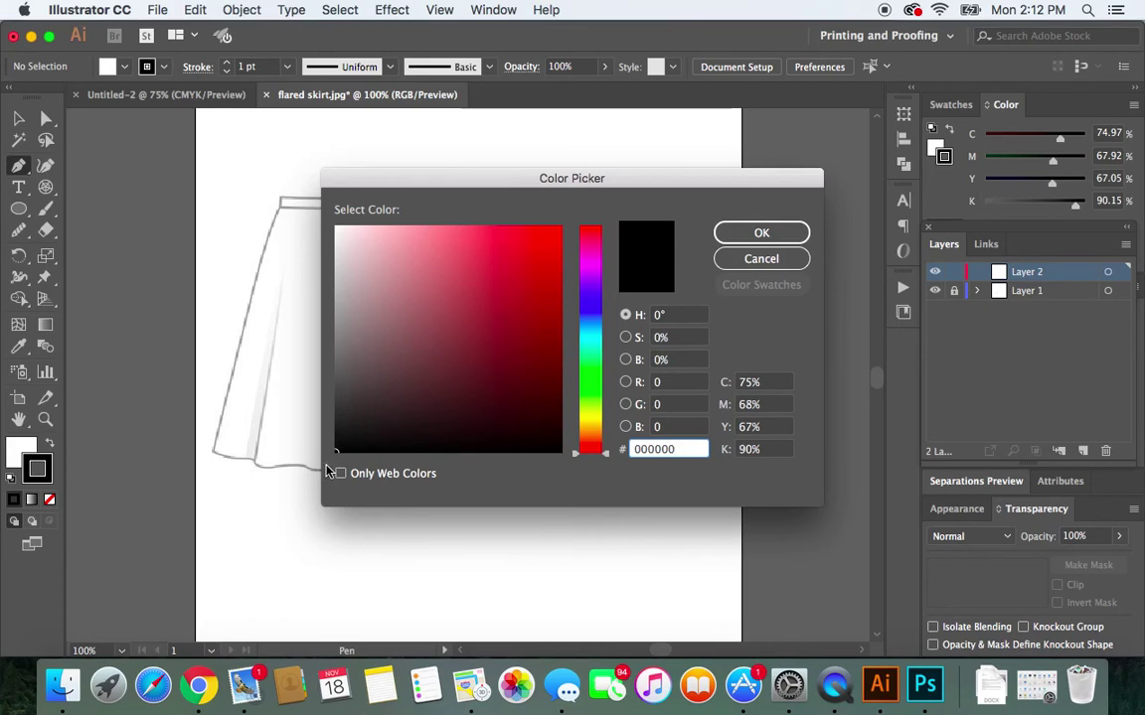
{"action": "left_click", "coordinate": [771, 233]}
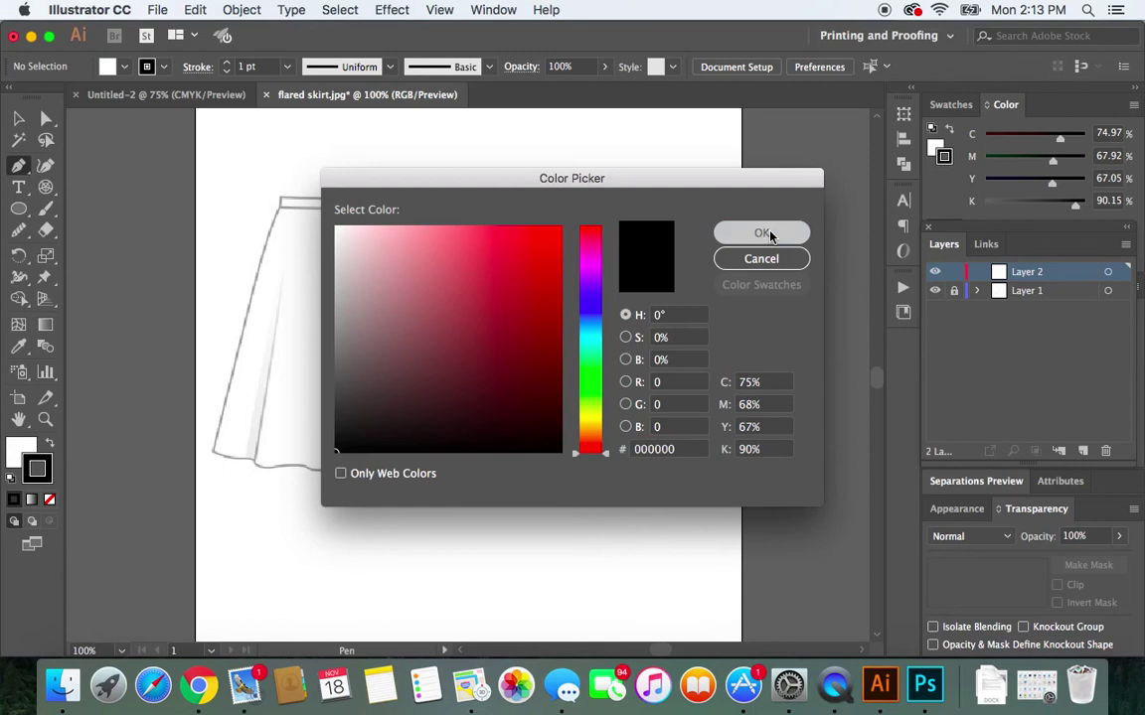
Step: Set the fill to none and make the black stroke the active colour attribute
{"action": "left_click", "coordinate": [16, 453]}
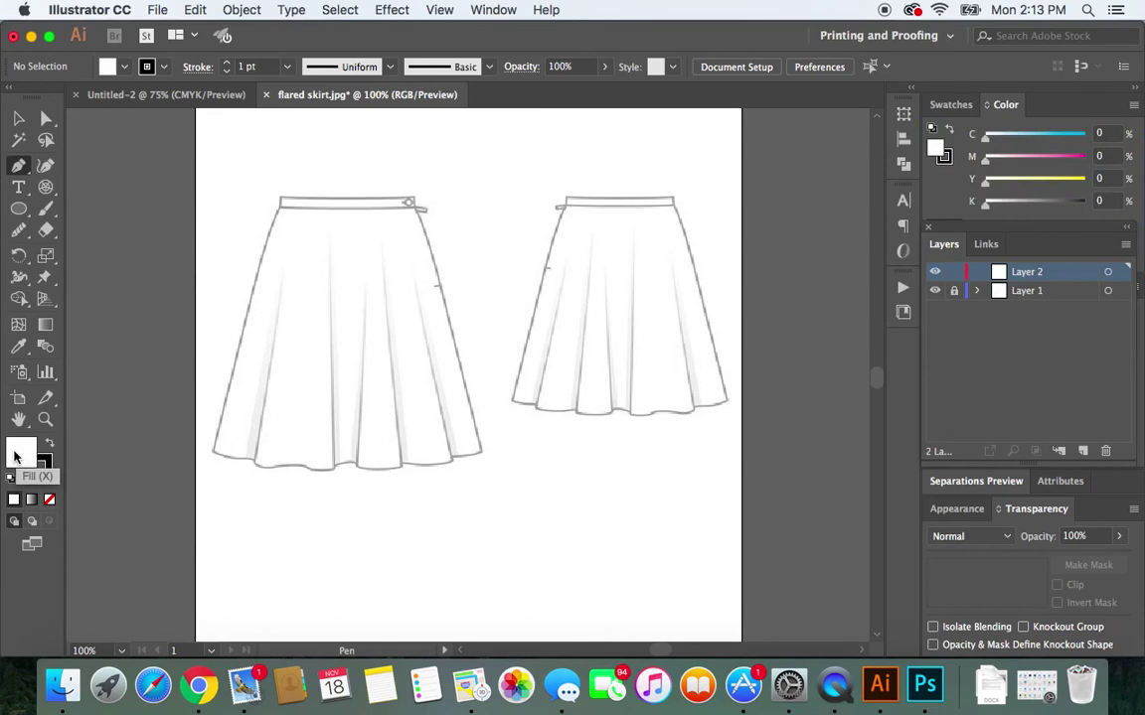
{"action": "left_click", "coordinate": [49, 501]}
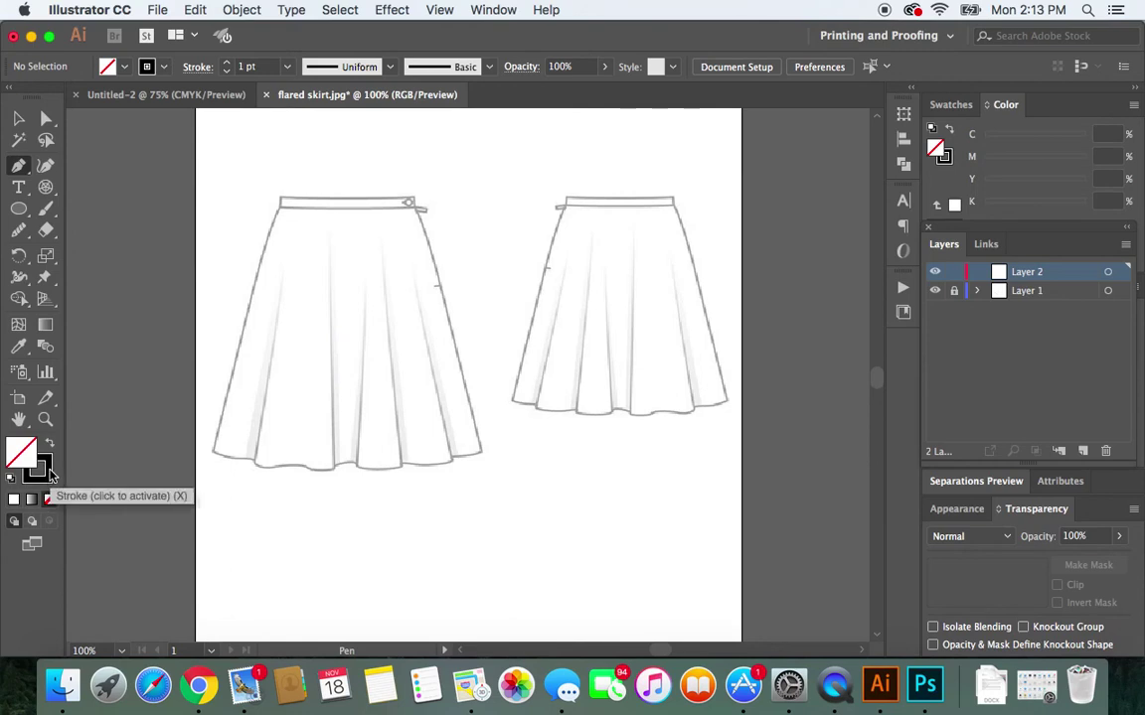
{"action": "left_click", "coordinate": [47, 474]}
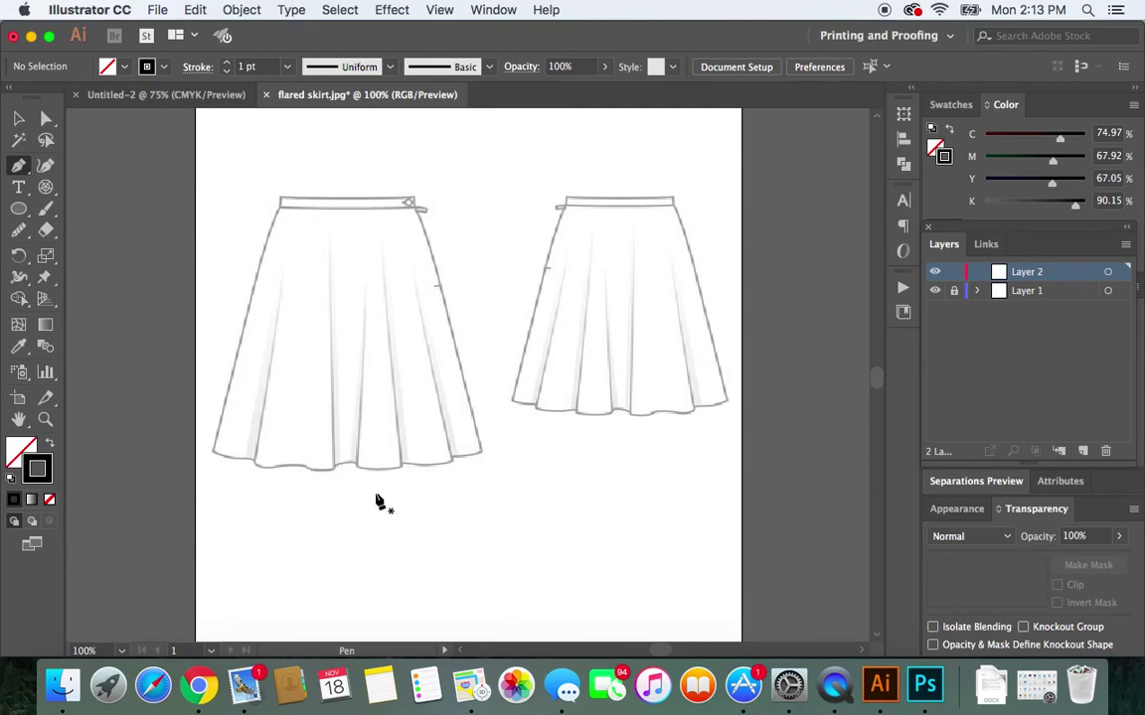
Step: Zoom in to 150% on the larger skirt so its waistband and hem both fit in view
{"action": "key", "text": "super+equal"}
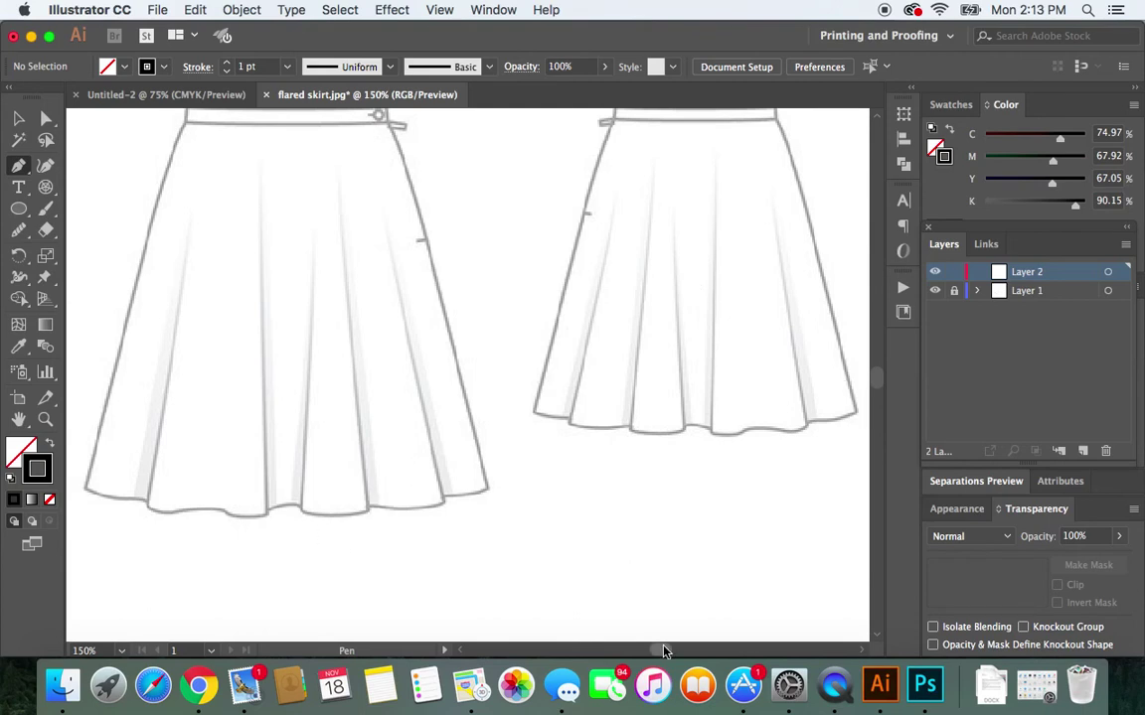
{"action": "scroll", "coordinate": [663, 651], "scroll_direction": "left", "scroll_amount": 3}
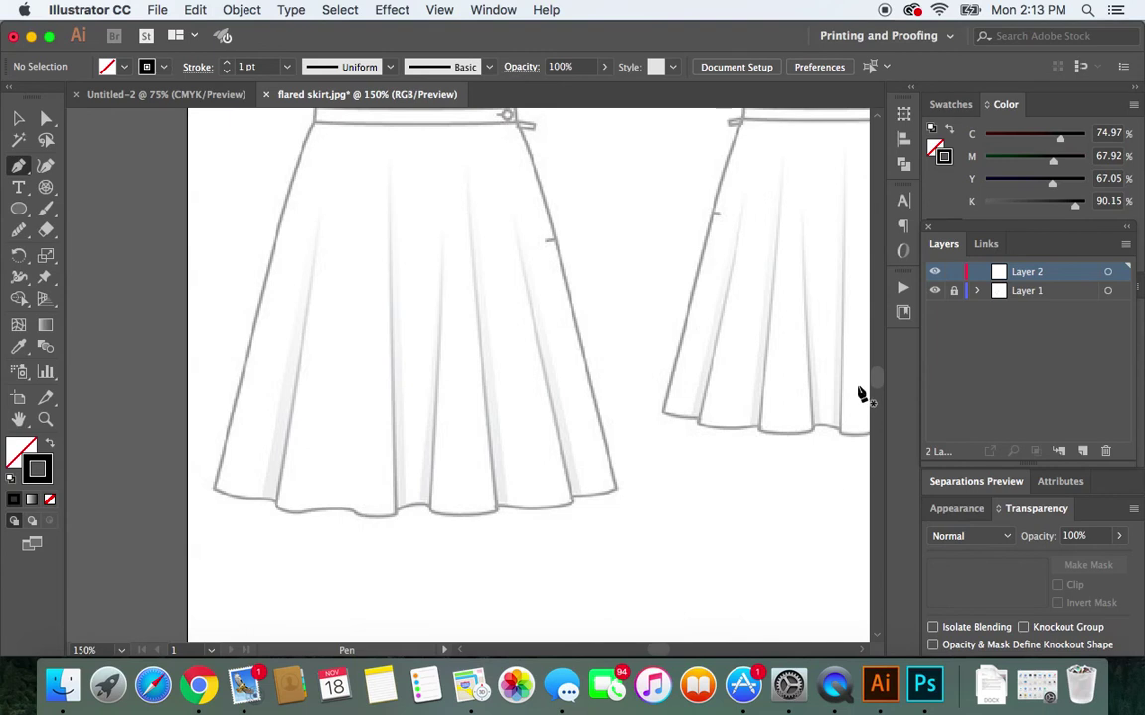
{"action": "scroll", "coordinate": [876, 380], "scroll_direction": "up", "scroll_amount": 4}
{"action": "scroll", "coordinate": [876, 380], "scroll_direction": "down", "scroll_amount": 4}
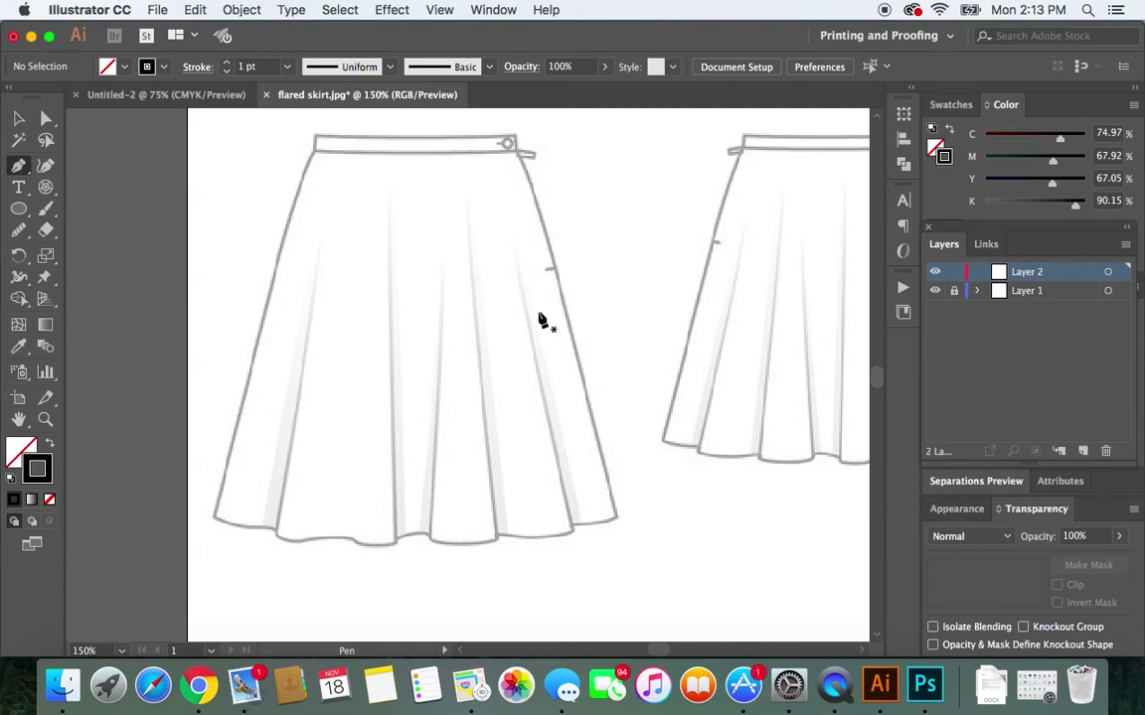
Step: Try repositioning the view of the skirts with the Navigator, and close it again
{"action": "left_click", "coordinate": [494, 10]}
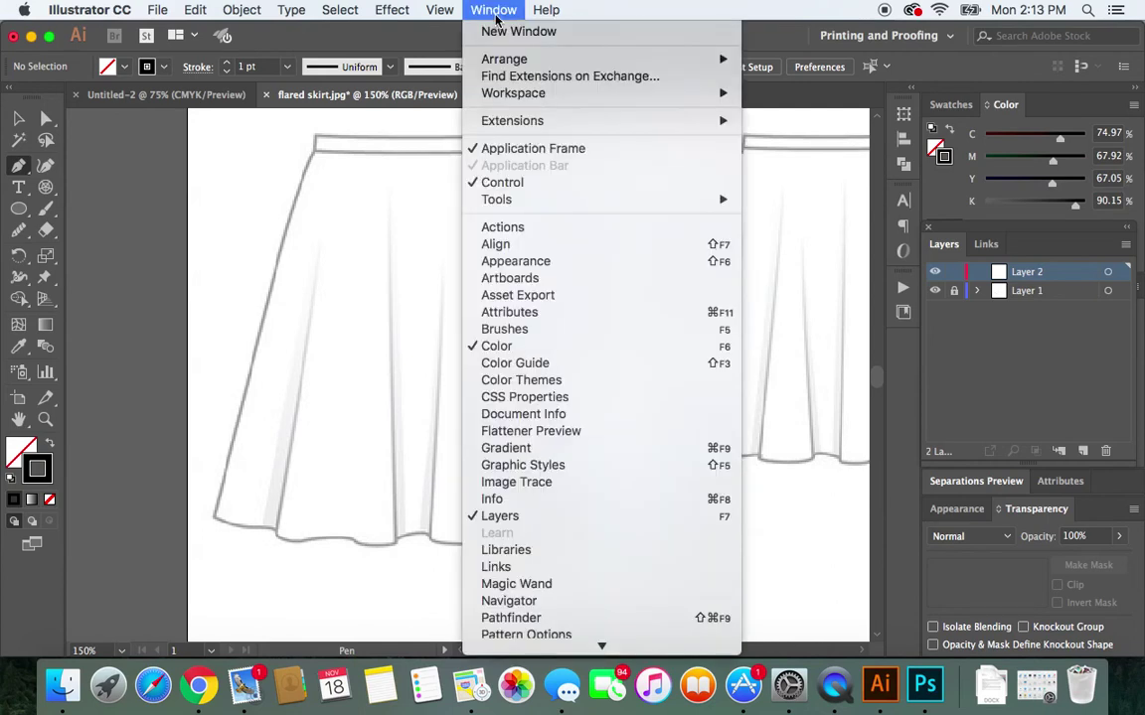
{"action": "left_click", "coordinate": [494, 604]}
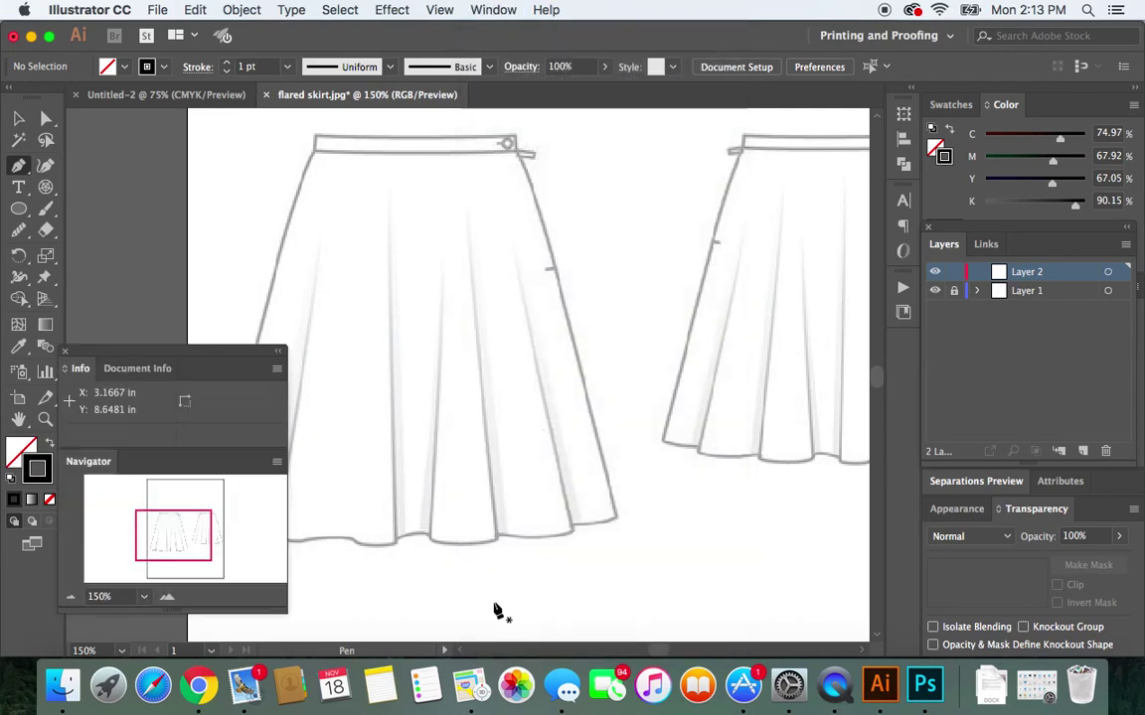
{"action": "mouse_move", "coordinate": [183, 540]}
{"action": "left_mouse_down"}
{"action": "mouse_move", "coordinate": [182, 514]}
{"action": "mouse_move", "coordinate": [197, 550]}
{"action": "mouse_move", "coordinate": [186, 553]}
{"action": "mouse_move", "coordinate": [161, 501]}
{"action": "mouse_move", "coordinate": [190, 502]}
{"action": "mouse_move", "coordinate": [182, 553]}
{"action": "mouse_move", "coordinate": [199, 532]}
{"action": "mouse_move", "coordinate": [182, 527]}
{"action": "mouse_move", "coordinate": [201, 542]}
{"action": "mouse_move", "coordinate": [205, 532]}
{"action": "mouse_move", "coordinate": [192, 544]}
{"action": "mouse_move", "coordinate": [186, 534]}
{"action": "left_mouse_up"}
{"action": "left_click_drag", "start_coordinate": [130, 359], "coordinate": [833, 401]}
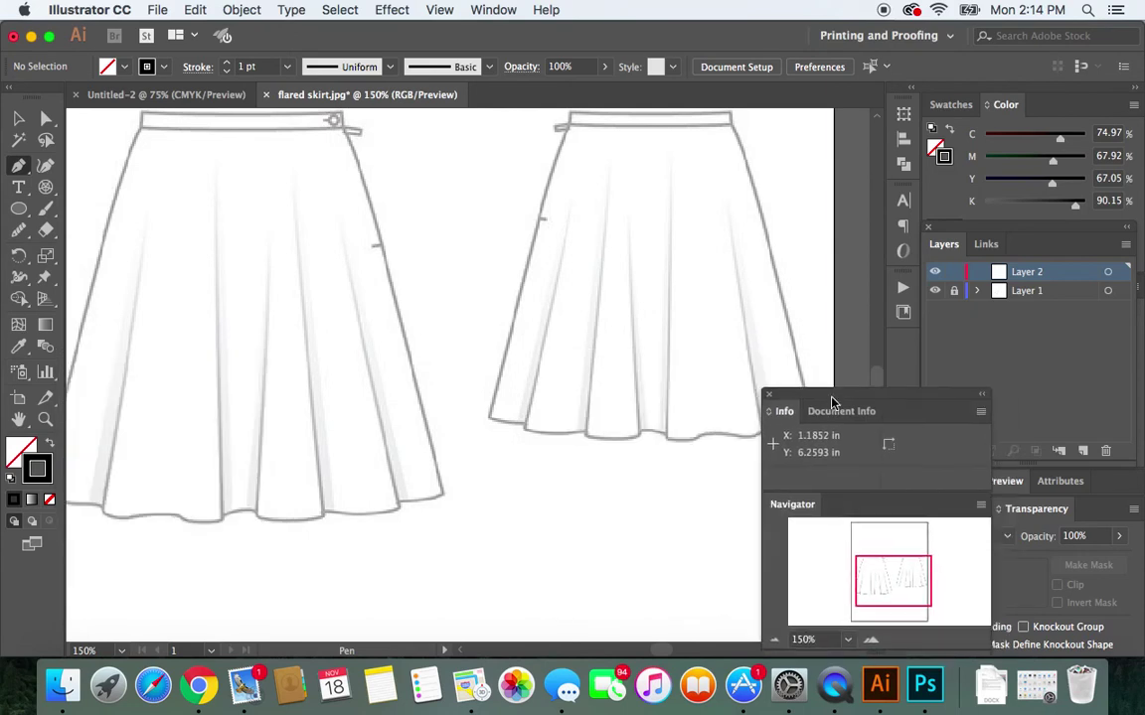
{"action": "left_click", "coordinate": [768, 394]}
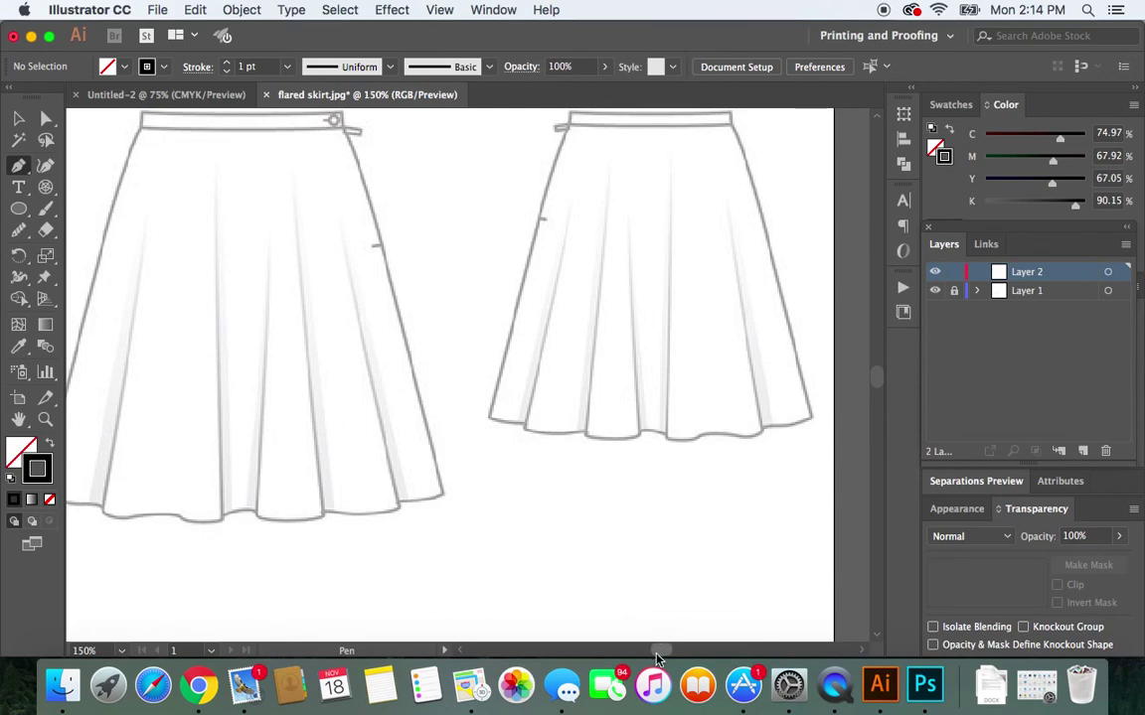
Step: Centre the whole larger skirt in view at 150% zoom, ready for tracing
{"action": "scroll", "coordinate": [655, 656], "scroll_direction": "left", "scroll_amount": 3}
{"action": "scroll", "coordinate": [655, 656], "scroll_direction": "left", "scroll_amount": 4}
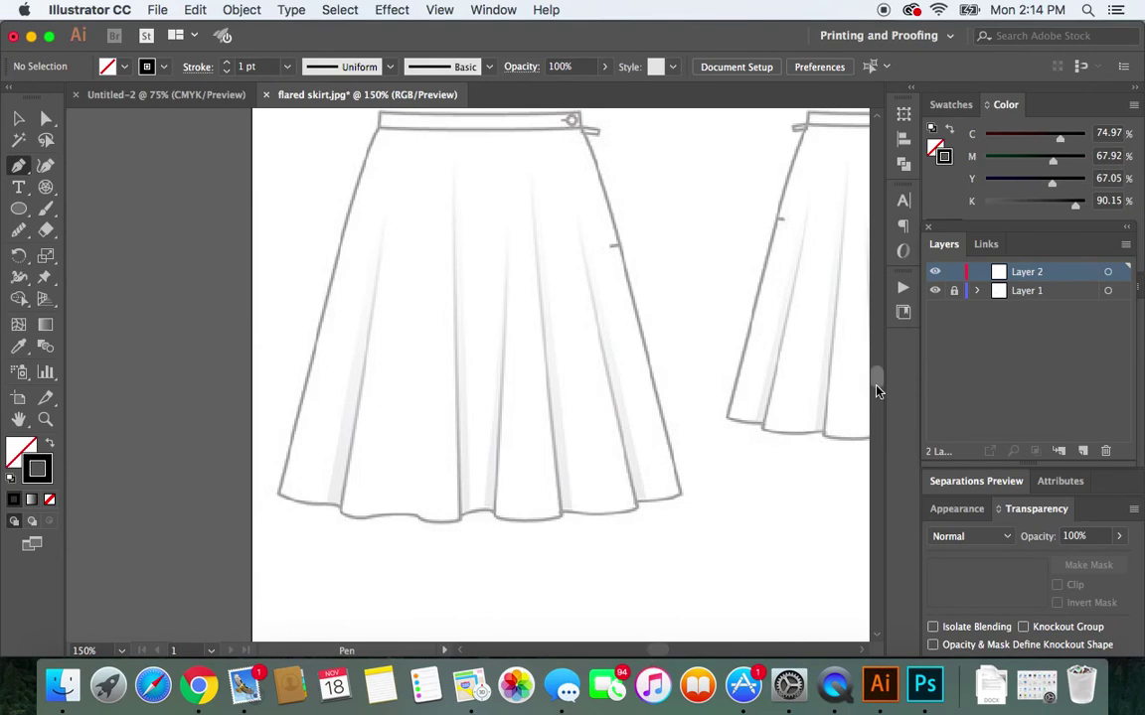
{"action": "scroll", "coordinate": [877, 388], "scroll_direction": "down", "scroll_amount": 3}
{"action": "scroll", "coordinate": [878, 387], "scroll_direction": "up", "scroll_amount": 5}
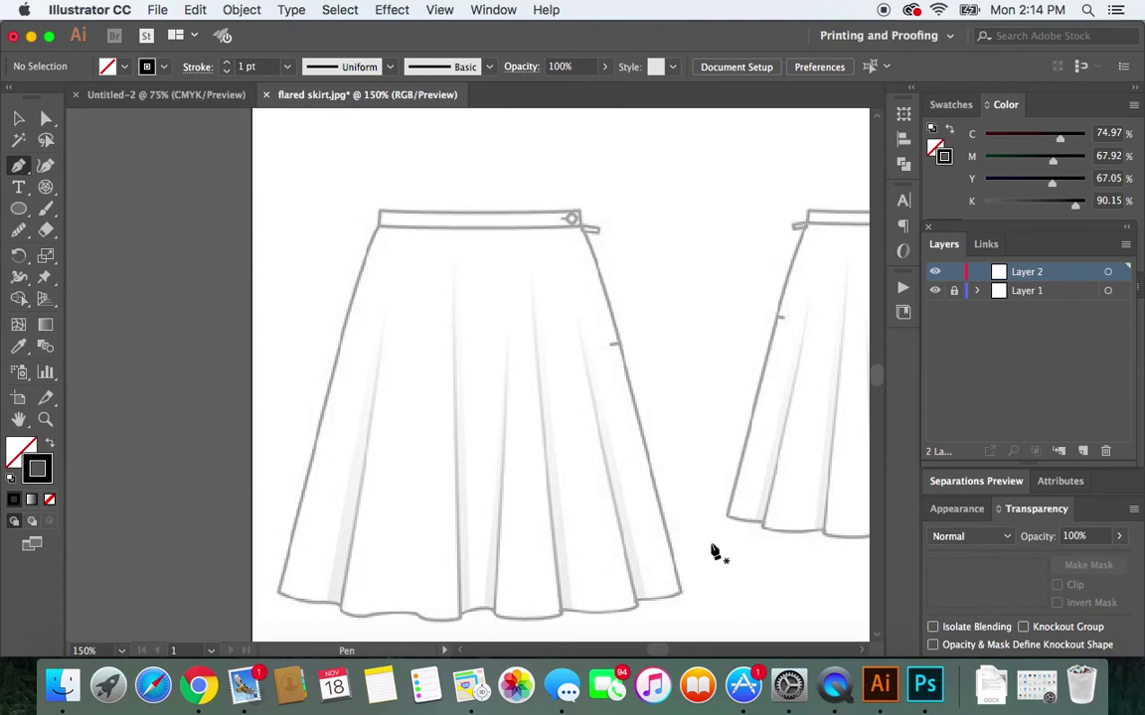
{"action": "scroll", "coordinate": [664, 650], "scroll_direction": "left", "scroll_amount": 2}
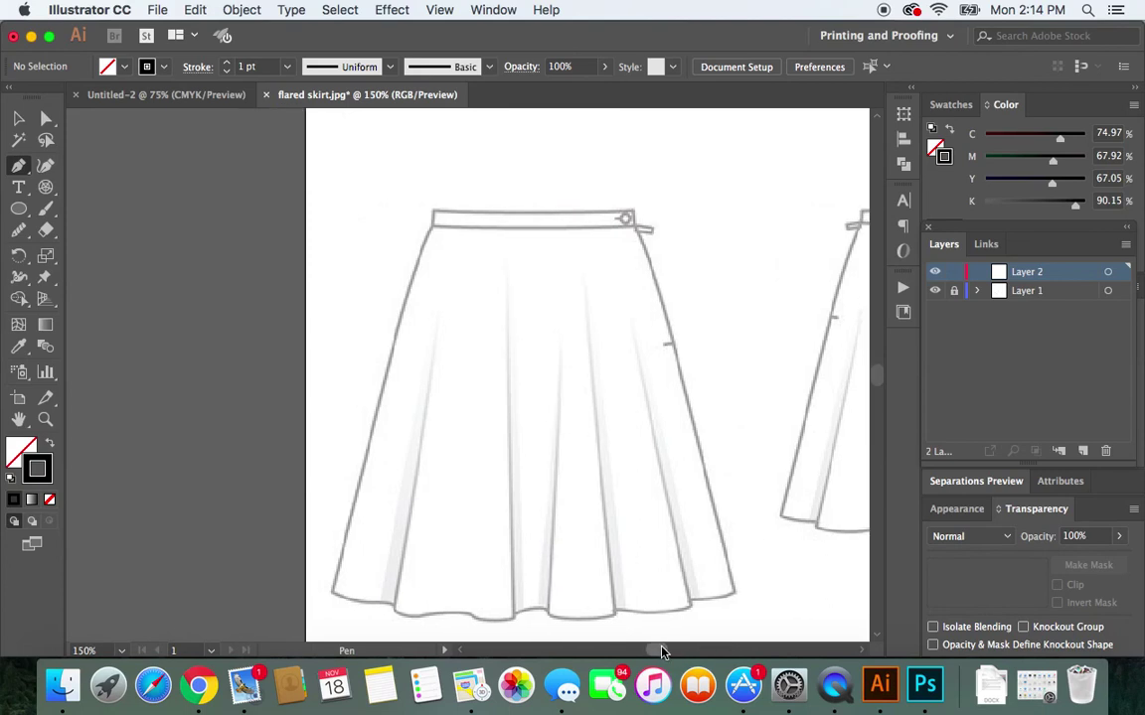
{"action": "left_click", "coordinate": [18, 120]}
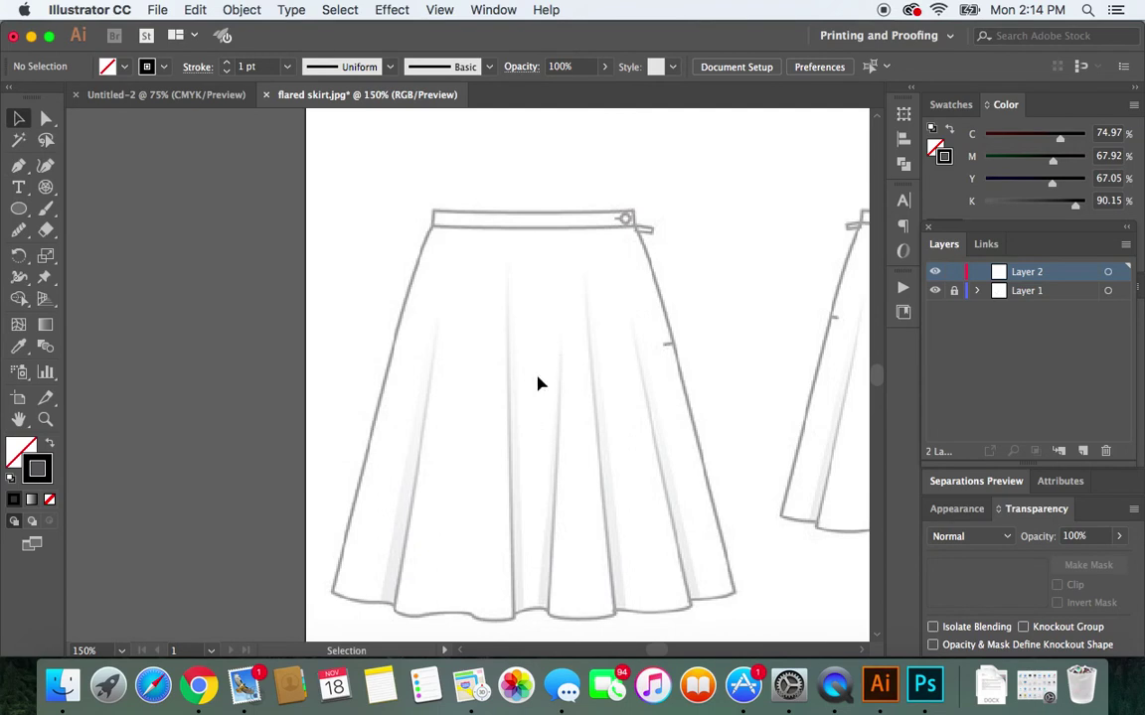
{"action": "left_click", "coordinate": [46, 120]}
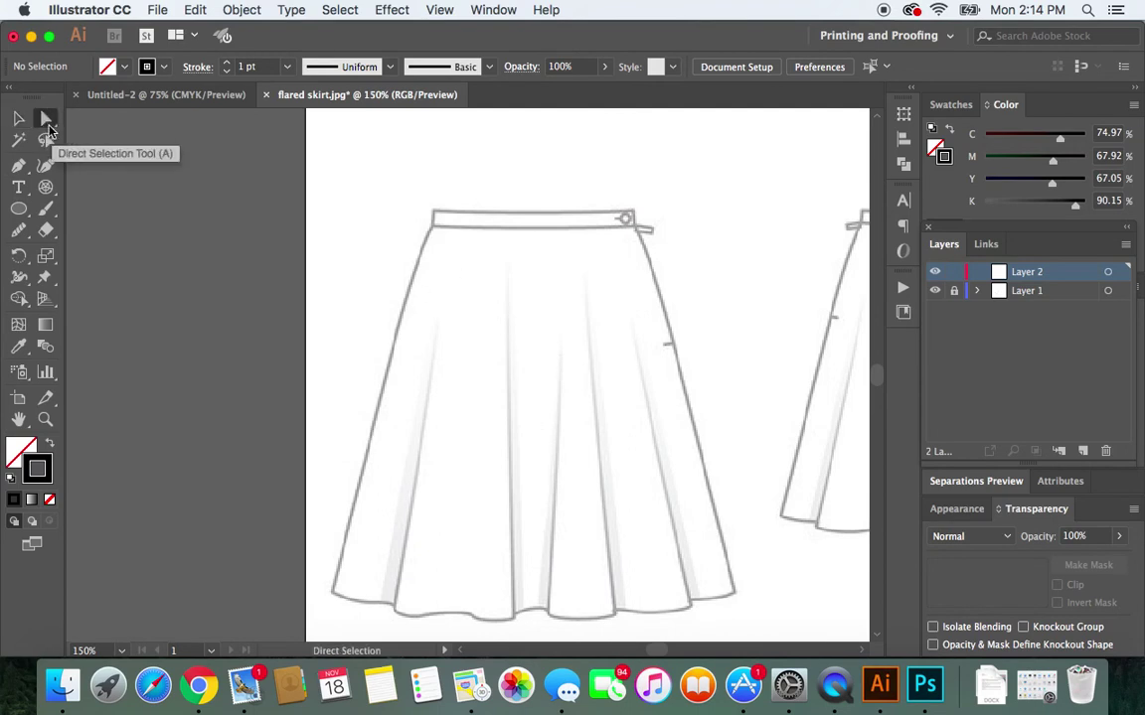
{"action": "left_click", "coordinate": [20, 122]}
{"action": "left_click", "coordinate": [19, 166]}
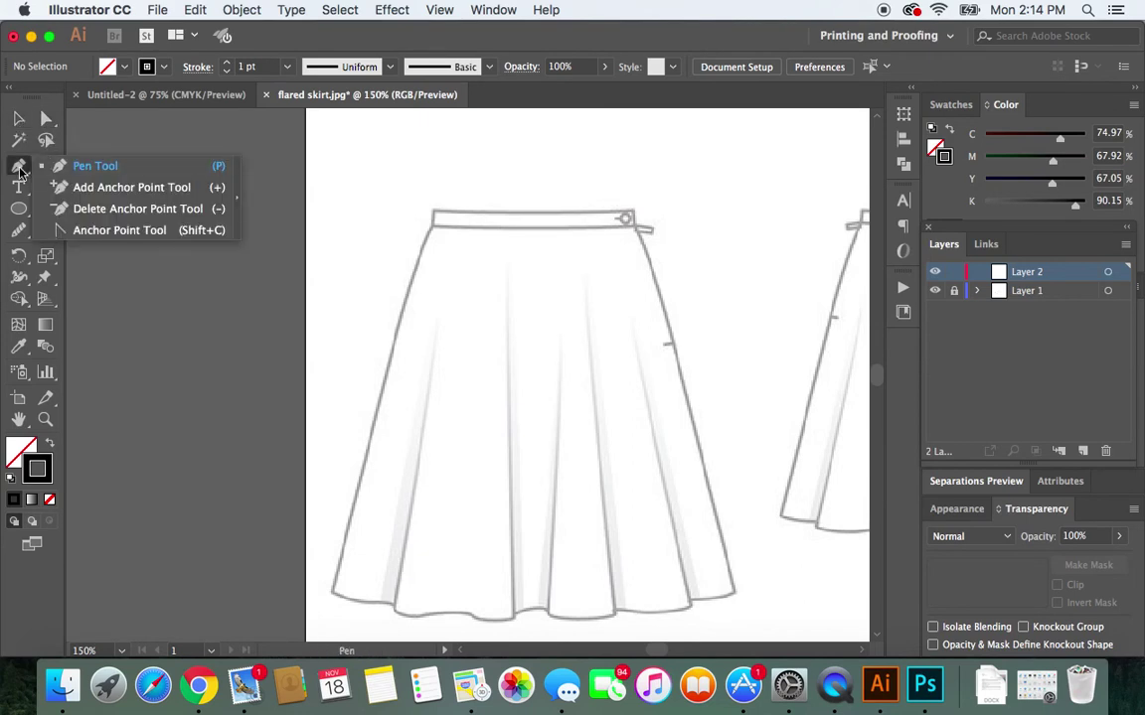
{"action": "left_click", "coordinate": [16, 171]}
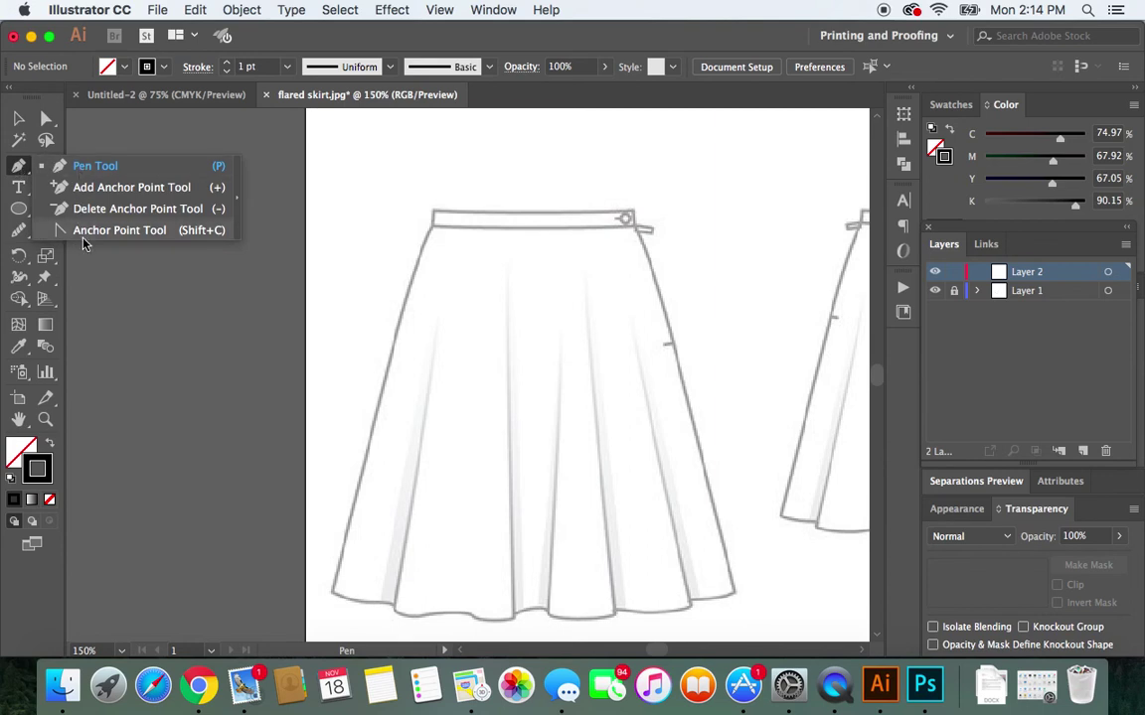
{"action": "left_click", "coordinate": [94, 167]}
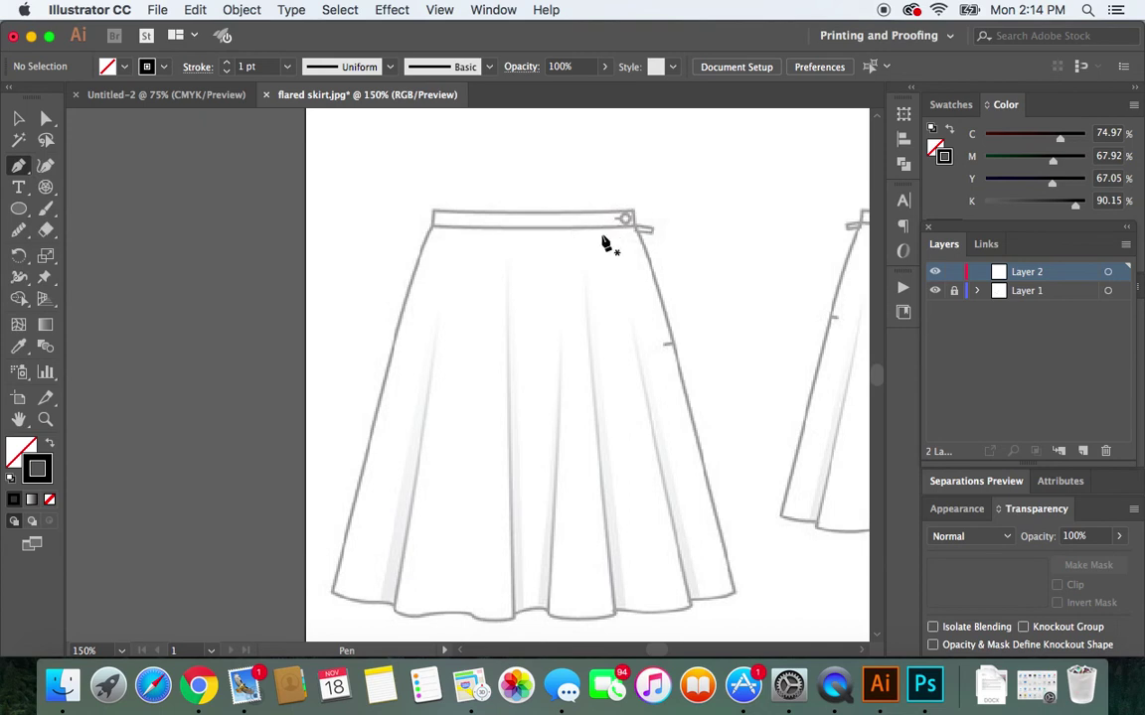
Step: Trace the larger skirt's waistband from its upper right corner along the top edge, with a midpoint anchor, and down its short left end
{"action": "scroll", "coordinate": [606, 244], "scroll_direction": "down", "scroll_amount": 1}
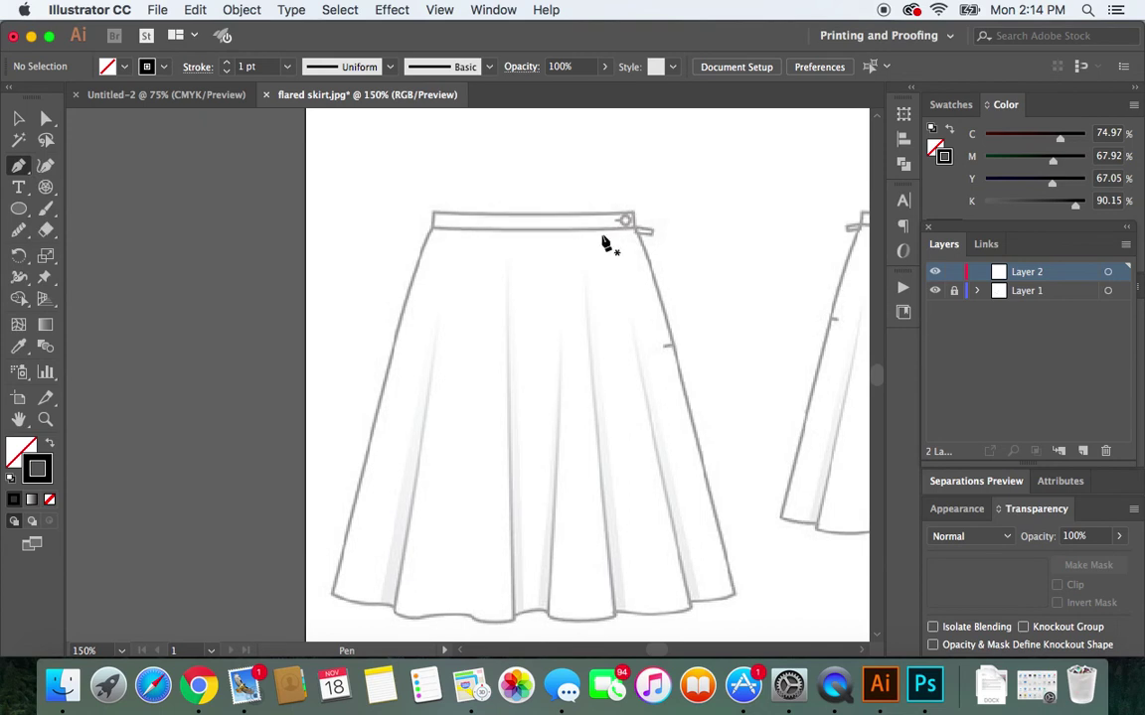
{"action": "scroll", "coordinate": [607, 243], "scroll_direction": "down", "scroll_amount": 2}
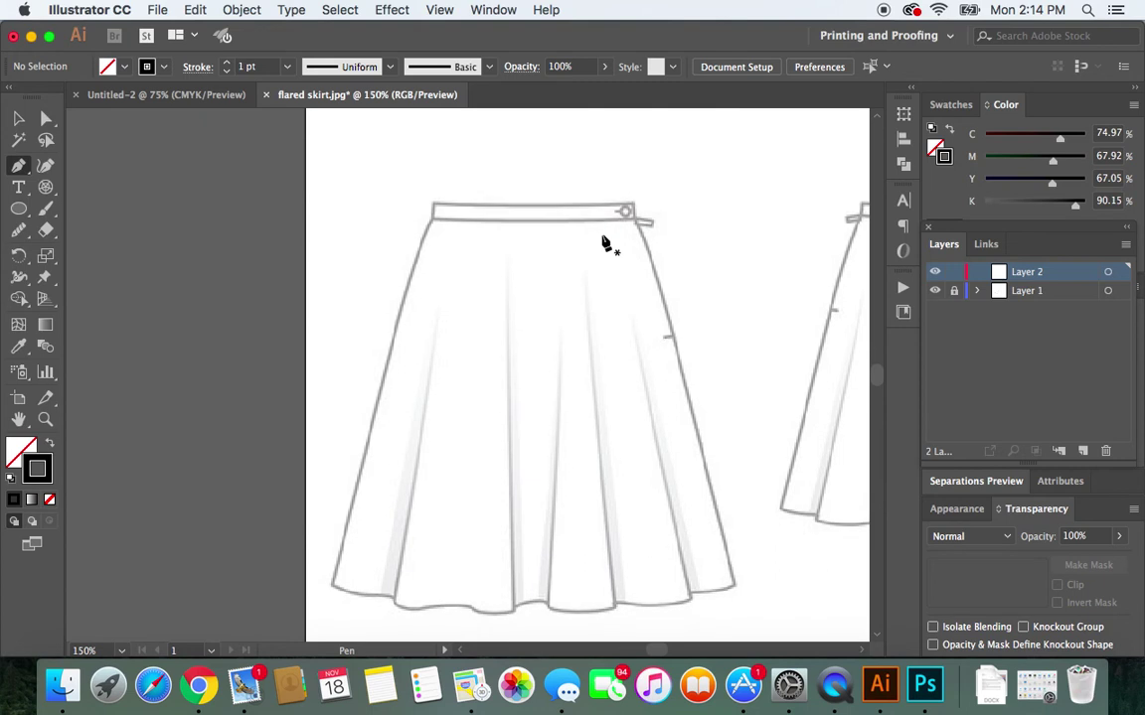
{"action": "scroll", "coordinate": [606, 243], "scroll_direction": "down", "scroll_amount": 1}
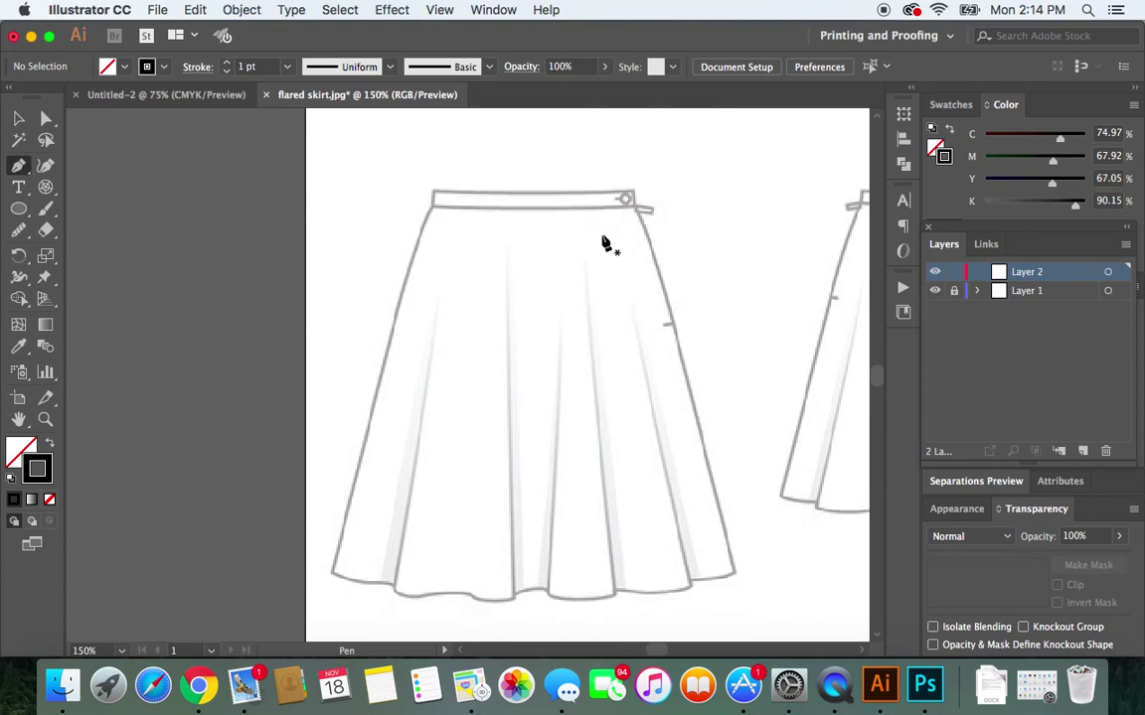
{"action": "scroll", "coordinate": [606, 244], "scroll_direction": "down", "scroll_amount": 1}
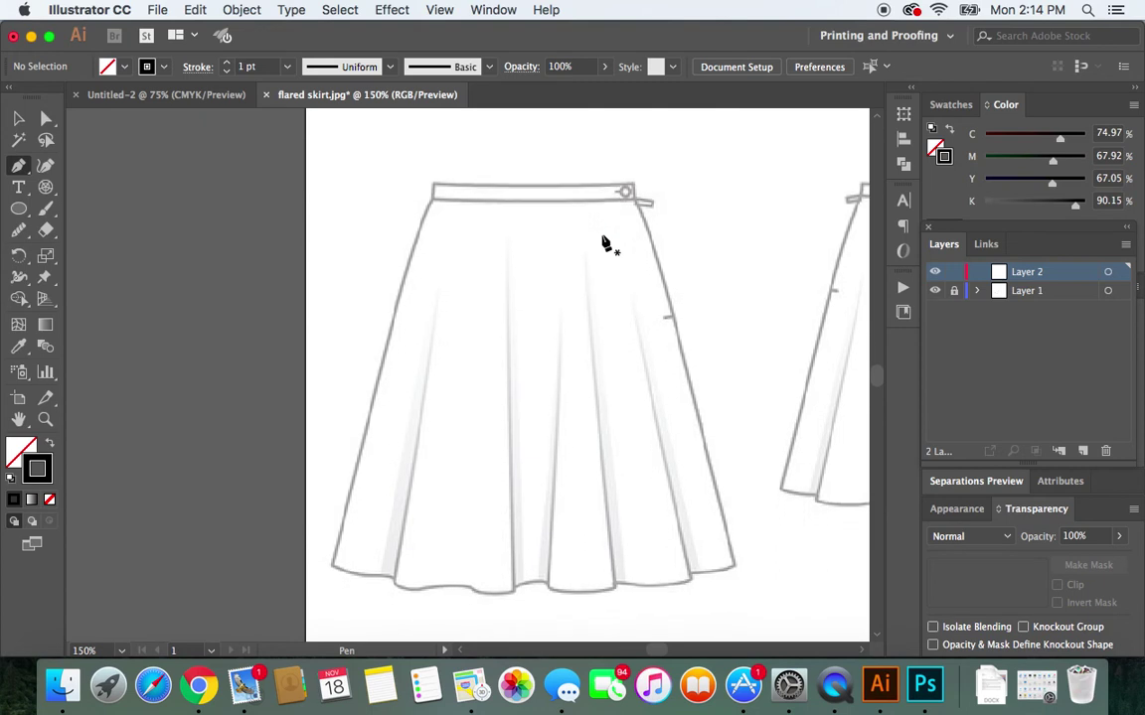
{"action": "left_click", "coordinate": [633, 186]}
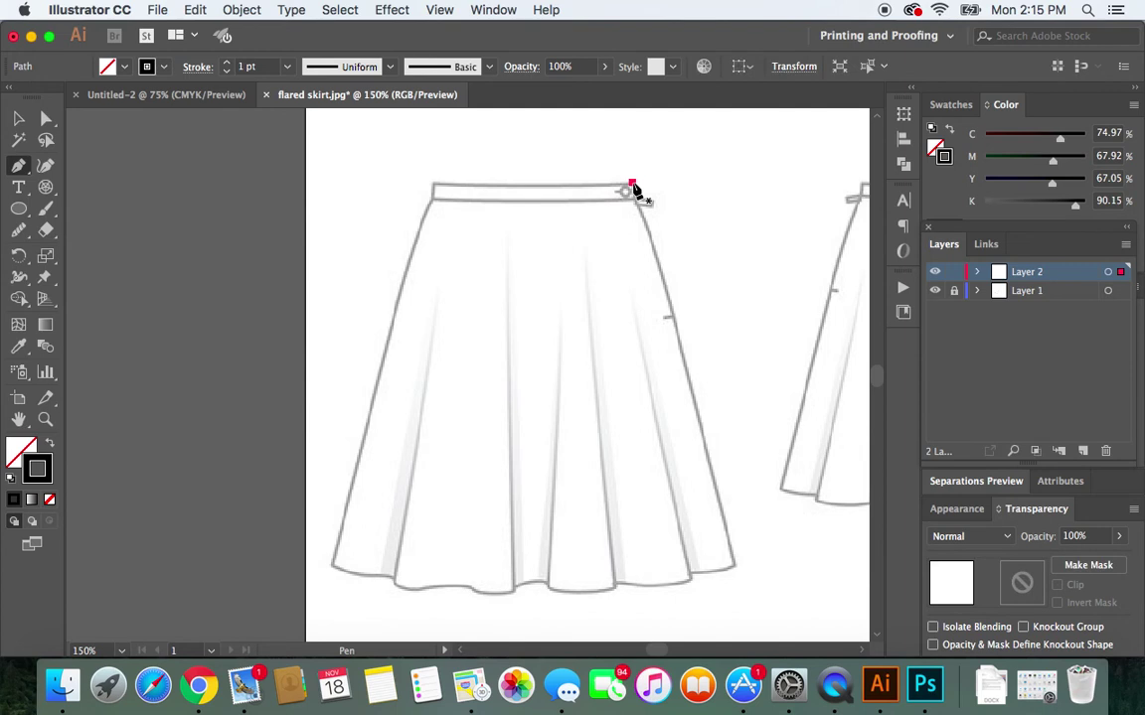
{"action": "left_click", "coordinate": [532, 188]}
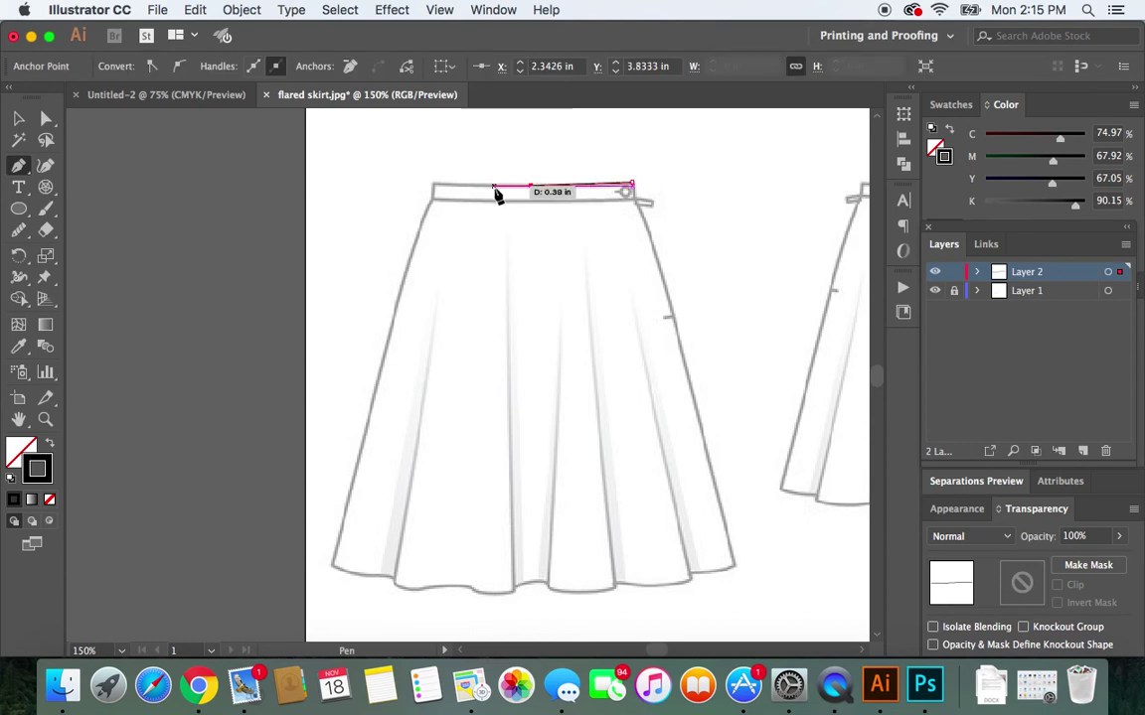
{"action": "left_click", "coordinate": [433, 185]}
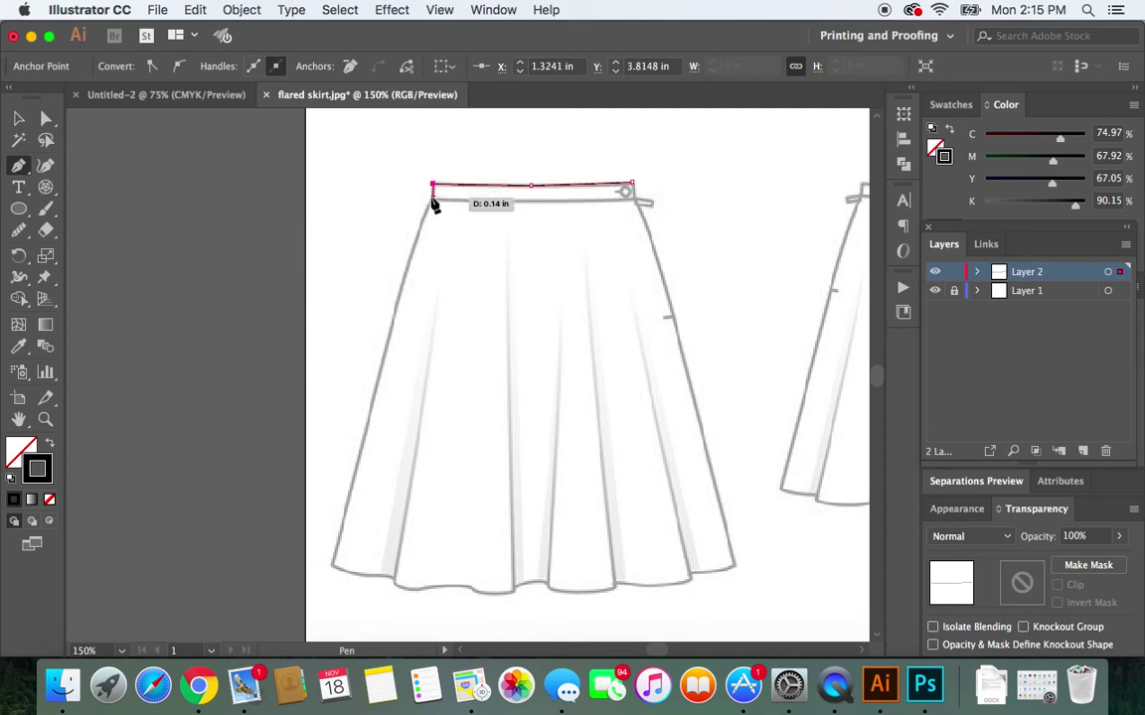
{"action": "left_click", "coordinate": [433, 199]}
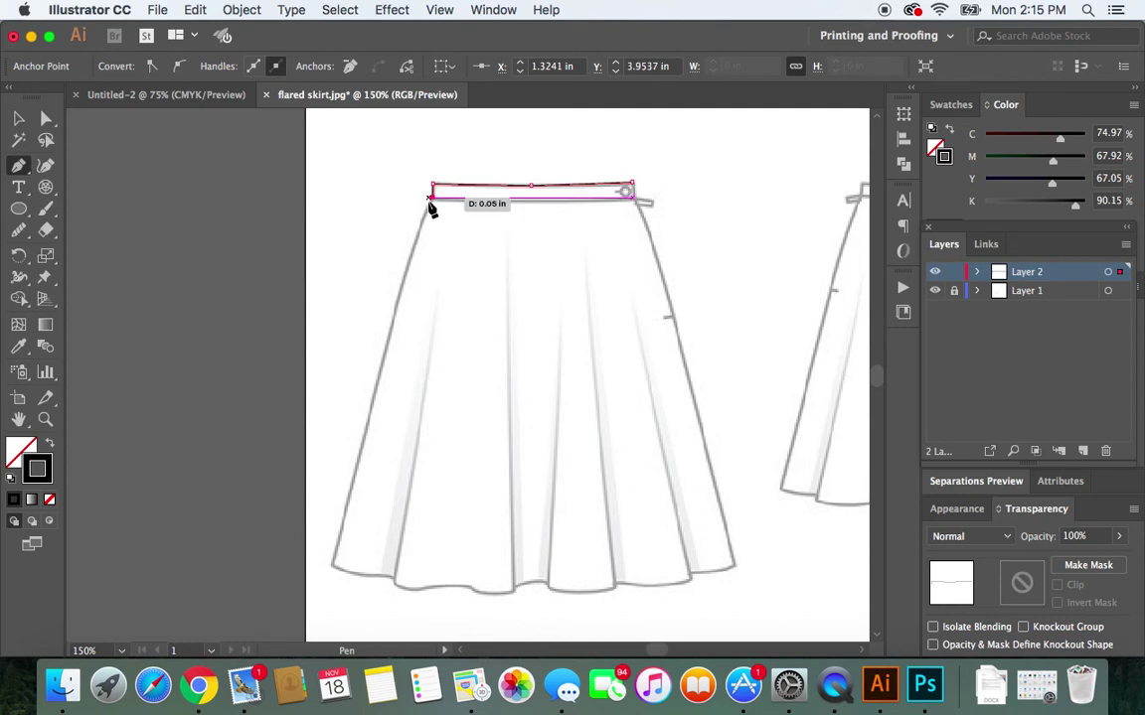
Step: Continue the path down the skirt's left side seam, curving it at the hip and running it straight to the hem corner
{"action": "left_click", "coordinate": [401, 288]}
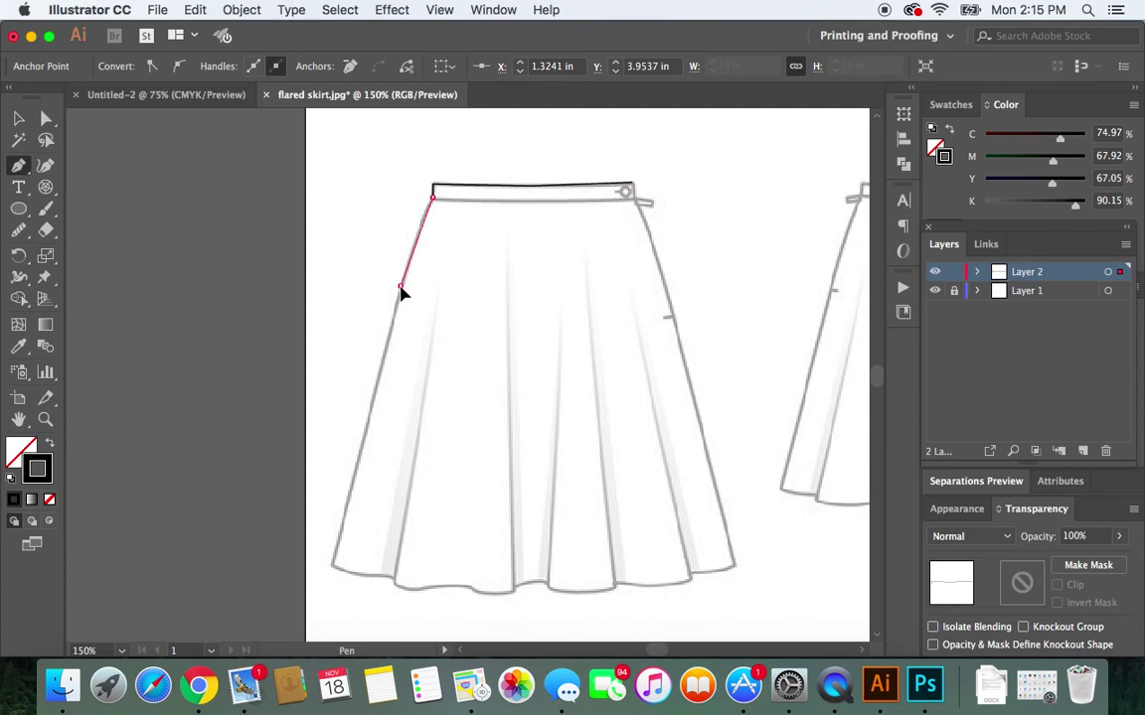
{"action": "left_click", "coordinate": [402, 288]}
{"action": "left_click_drag", "start_coordinate": [401, 291], "coordinate": [399, 299]}
{"action": "left_click_drag", "start_coordinate": [398, 304], "coordinate": [387, 353]}
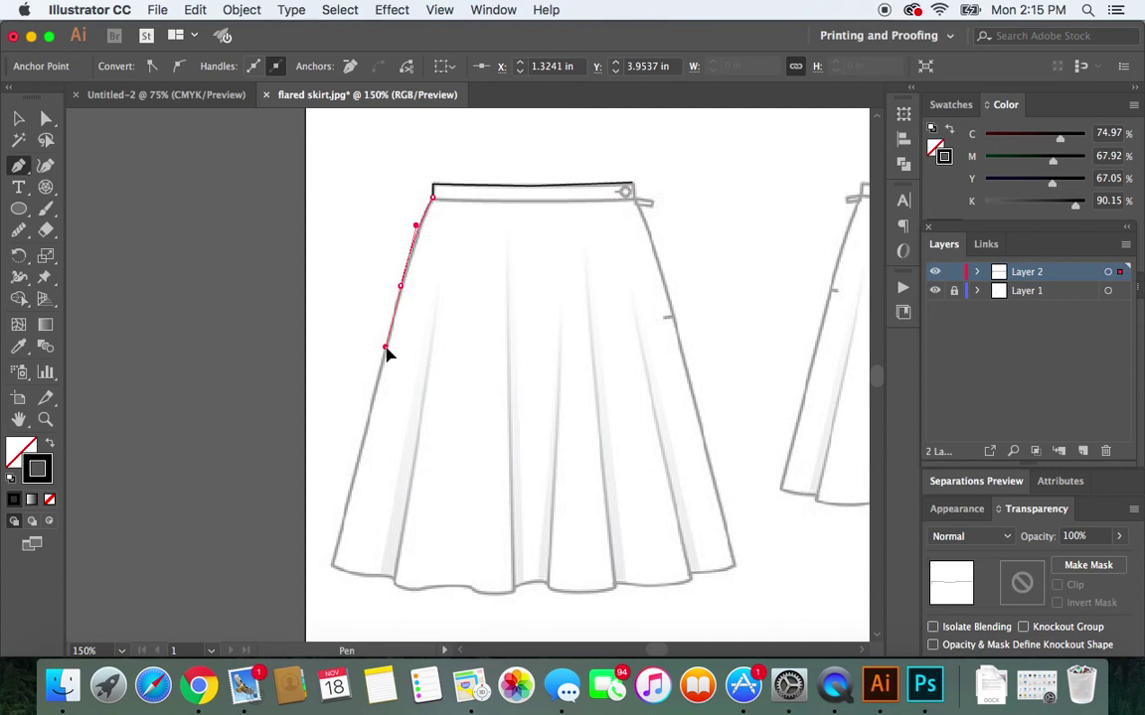
{"action": "left_click_drag", "start_coordinate": [388, 354], "coordinate": [388, 355]}
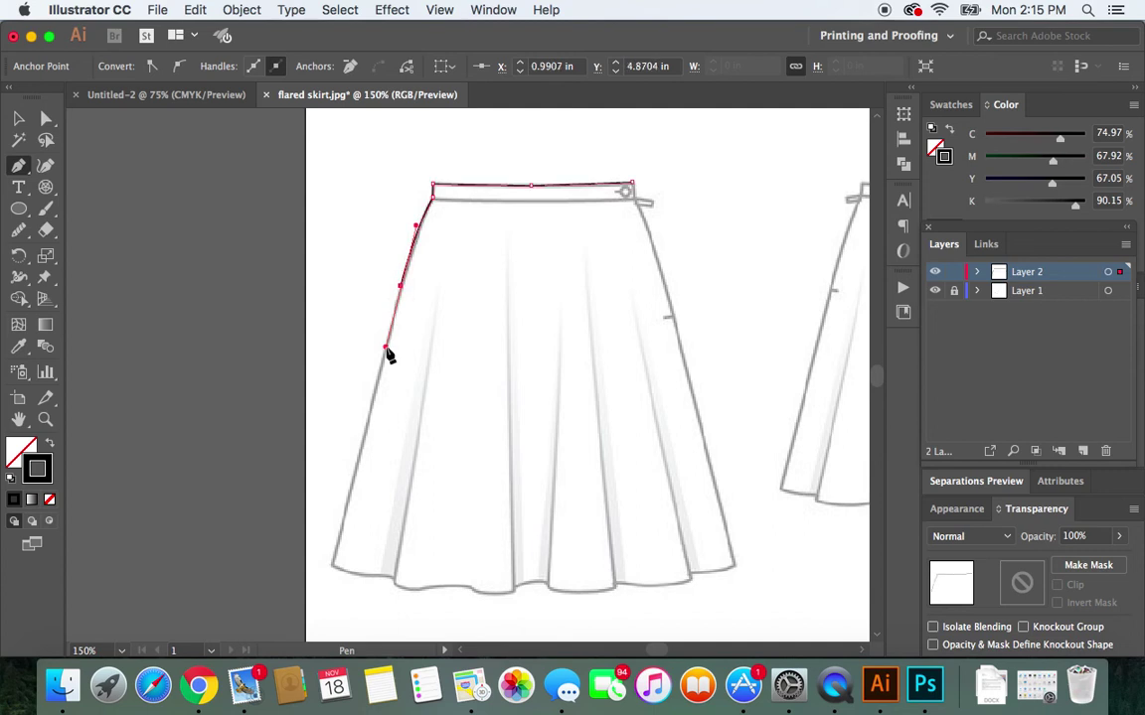
{"action": "left_click_drag", "start_coordinate": [389, 353], "coordinate": [351, 504]}
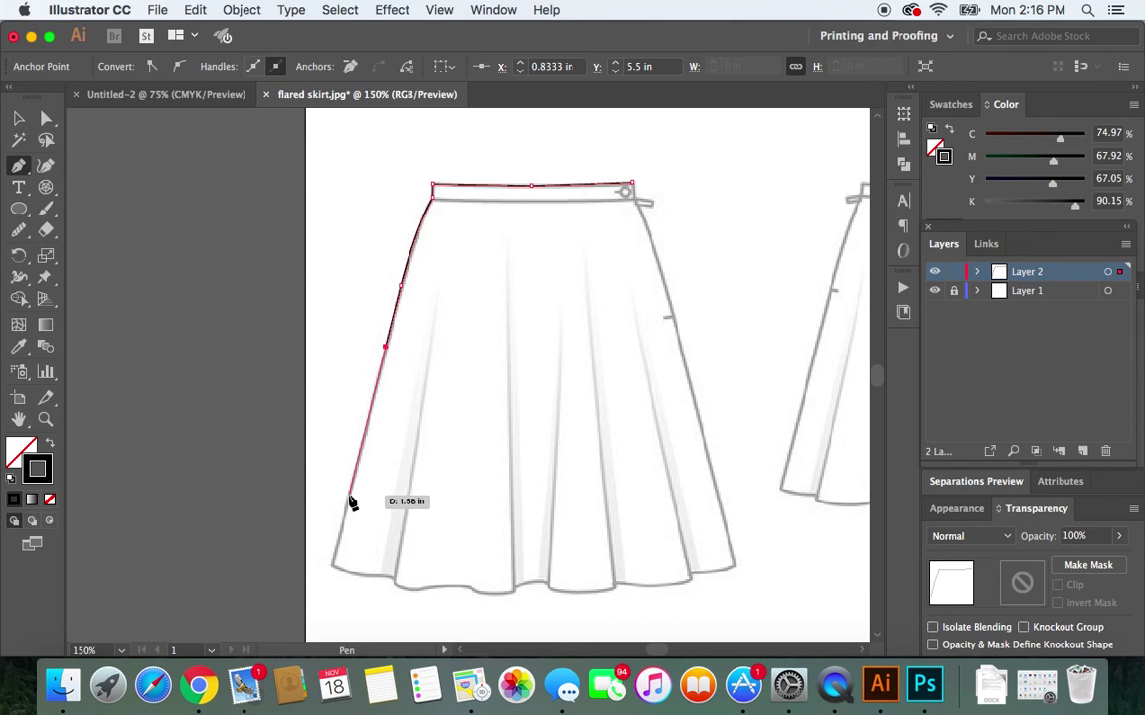
{"action": "left_click", "coordinate": [349, 496]}
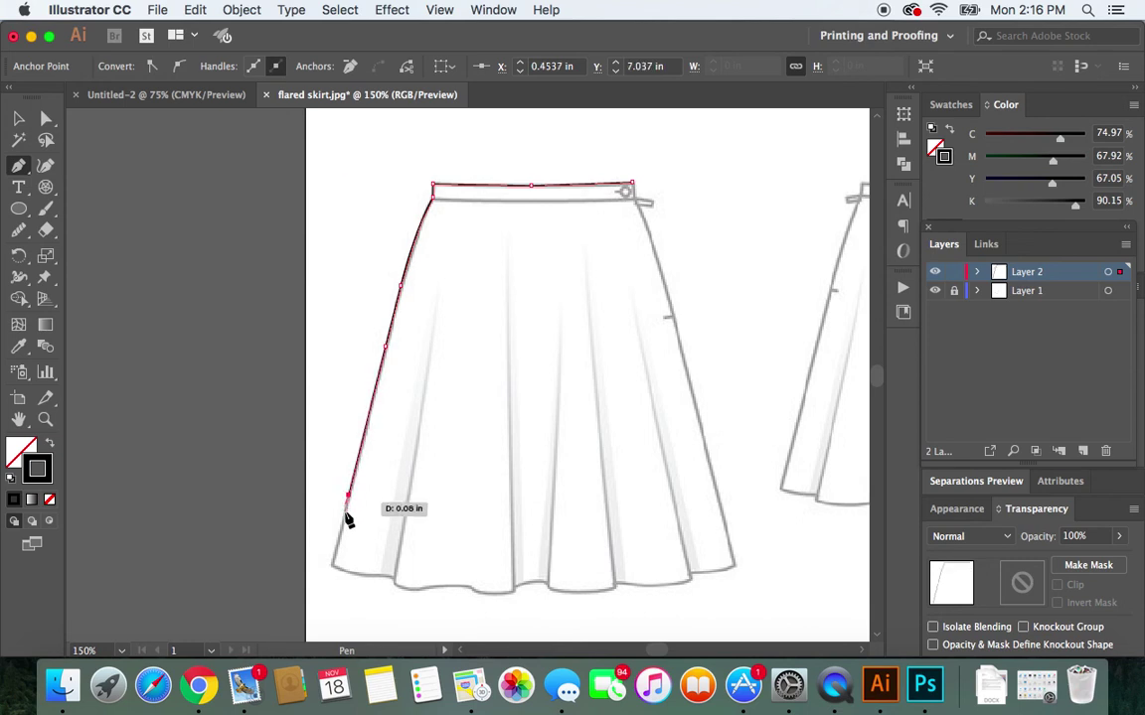
{"action": "left_click", "coordinate": [332, 566]}
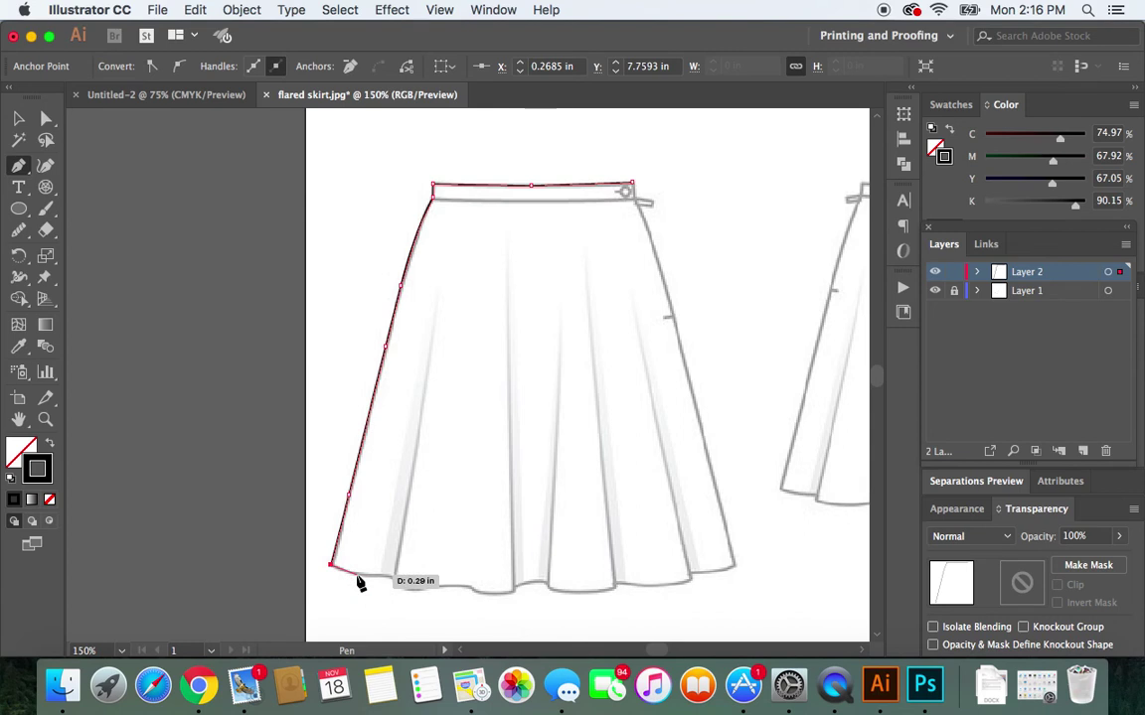
Step: Continue the skirt path along the hem's first scallop from the left corner to the first fold, ending with the small step down
{"action": "left_click", "coordinate": [350, 581], "text": "super"}
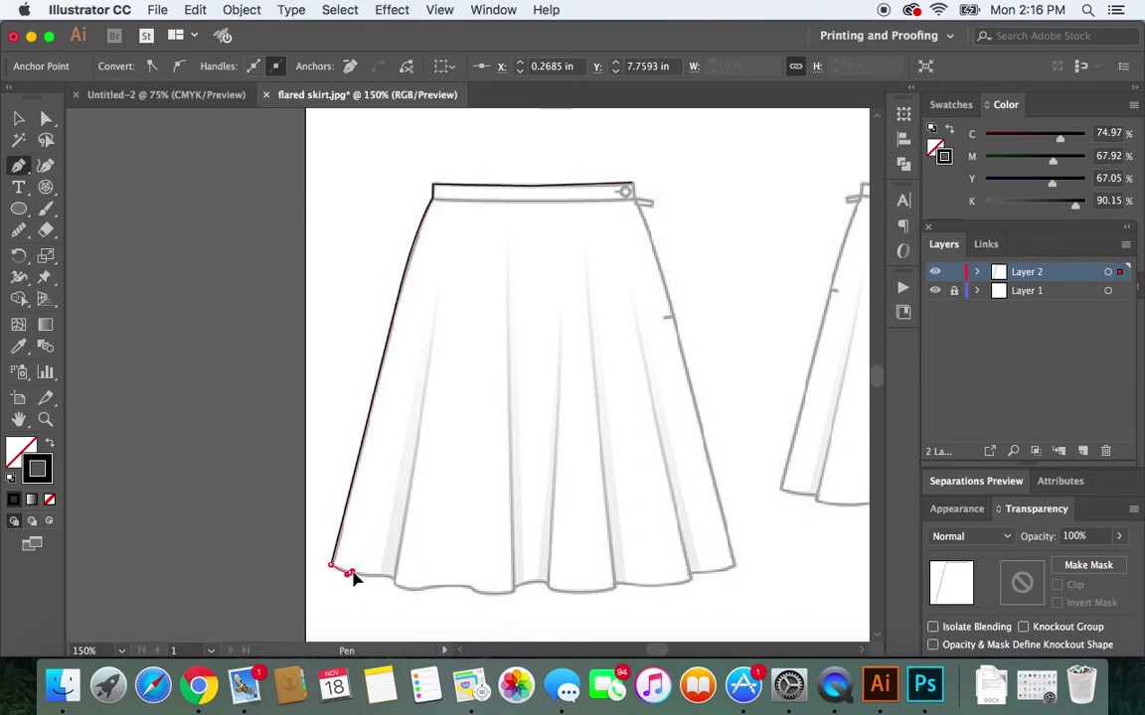
{"action": "left_click", "coordinate": [353, 578], "text": "super"}
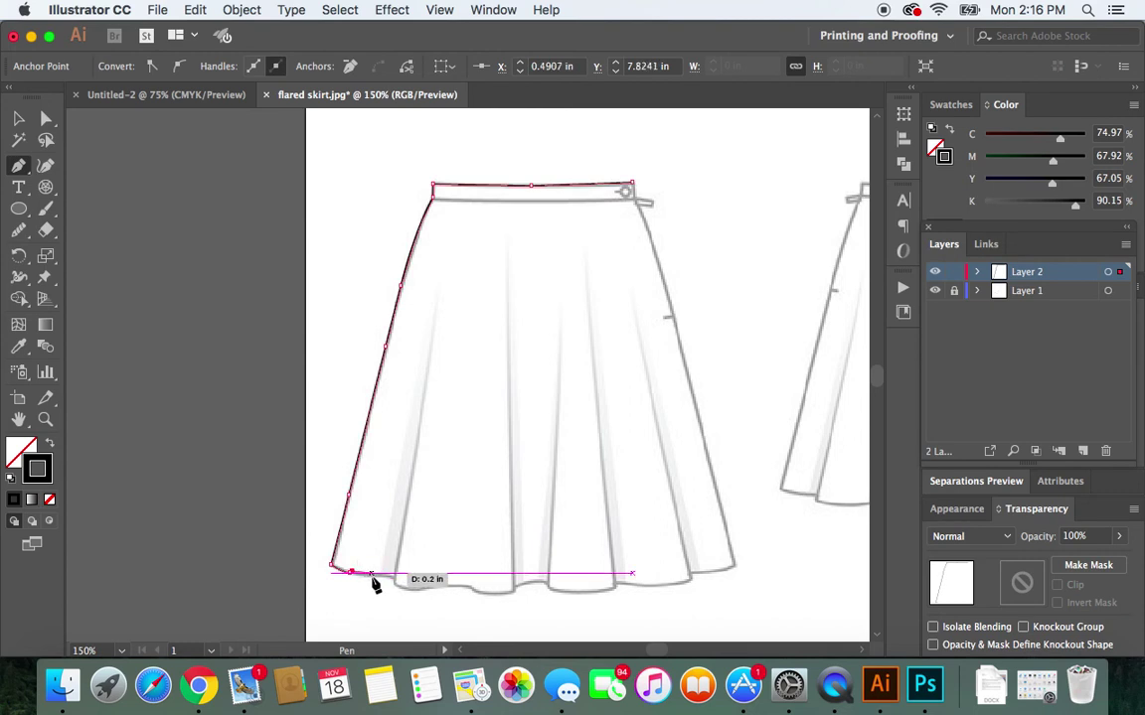
{"action": "left_click", "coordinate": [383, 574]}
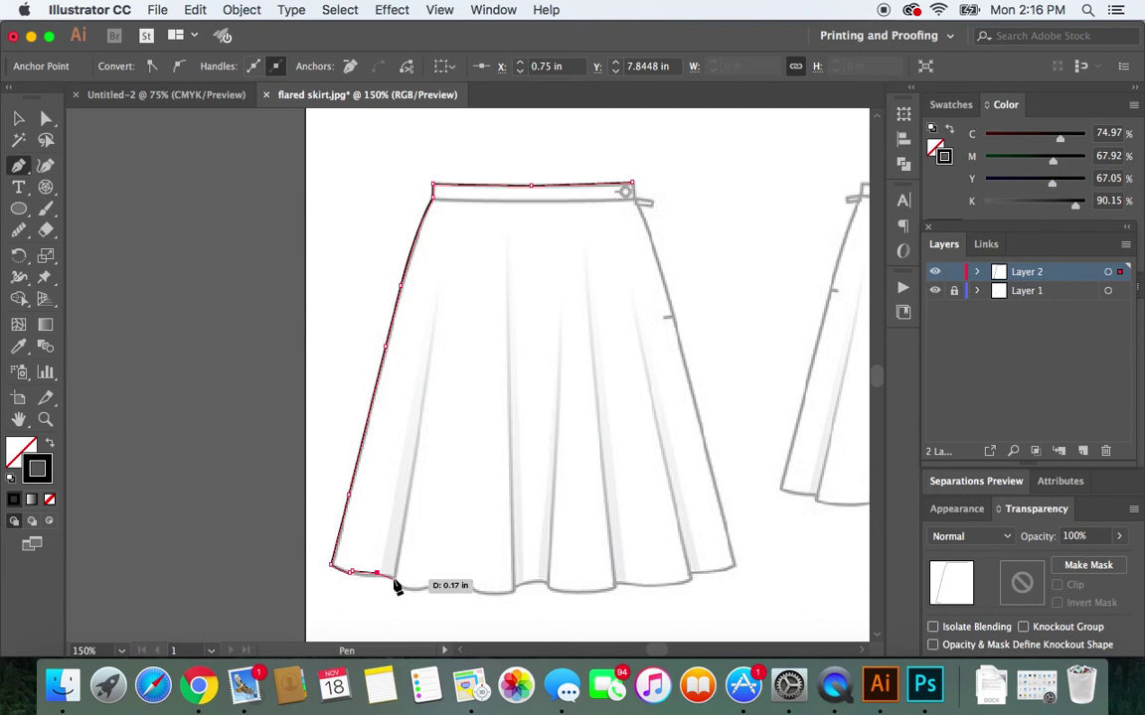
{"action": "left_click", "coordinate": [395, 580]}
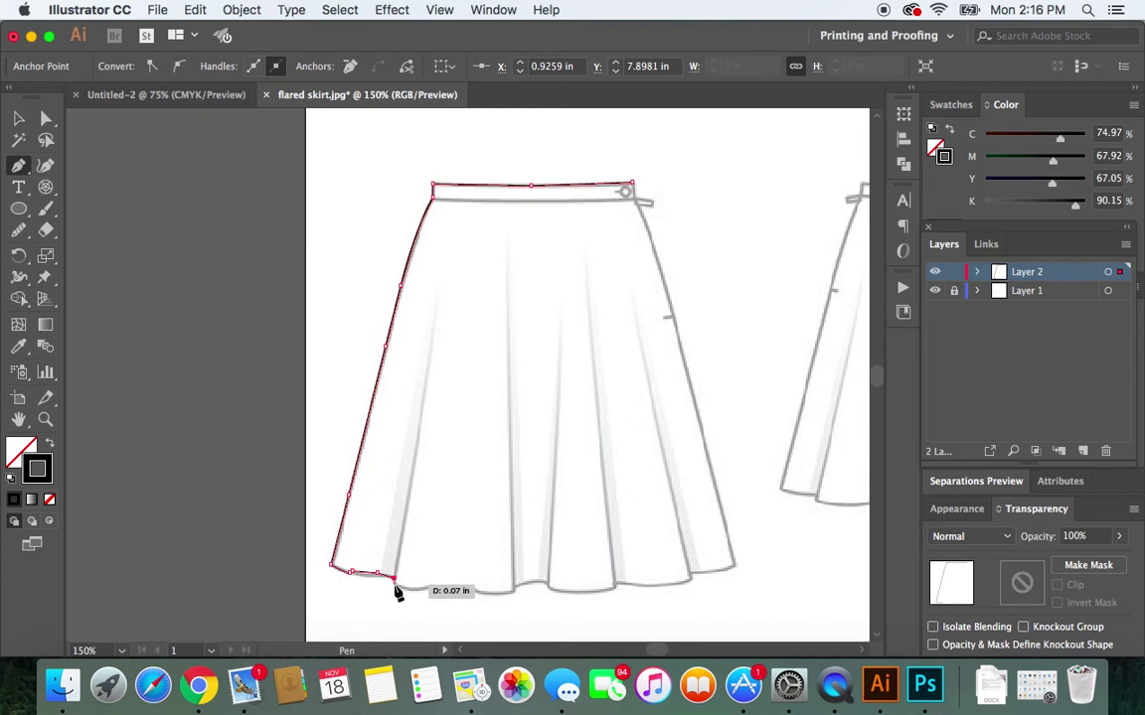
{"action": "left_click_drag", "start_coordinate": [395, 580], "coordinate": [393, 584]}
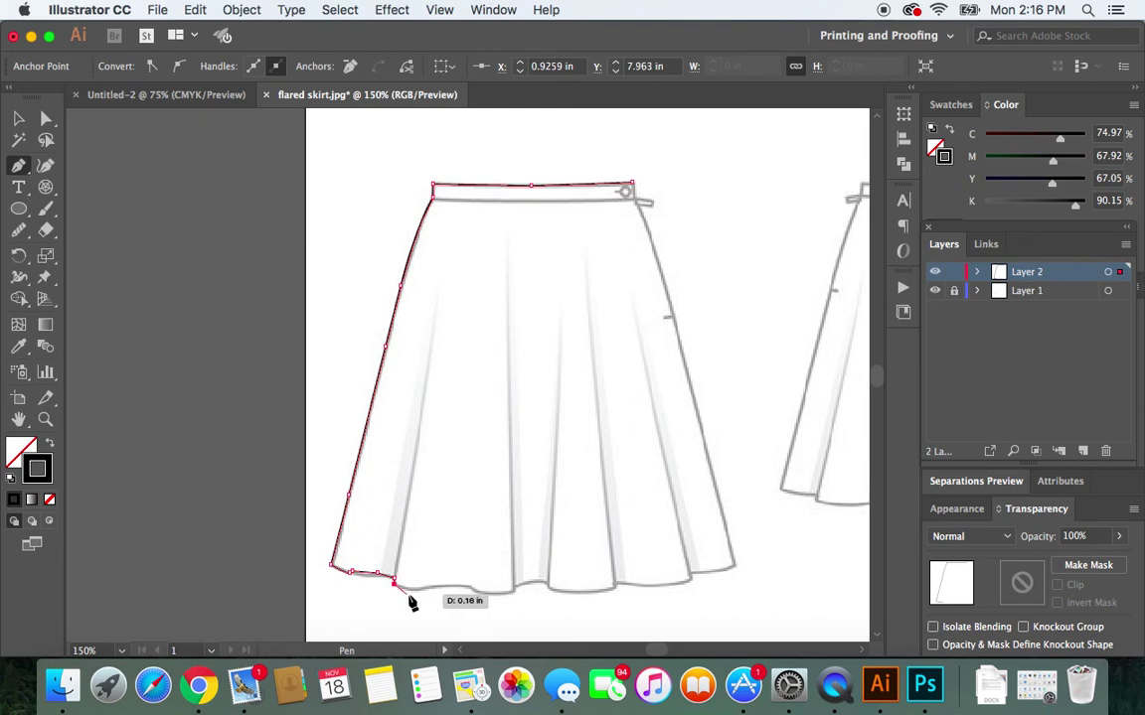
Step: Trace the wavy hem of the wide second panel from the first fold to the long centre fold, finishing with its short rise
{"action": "left_click", "coordinate": [407, 589]}
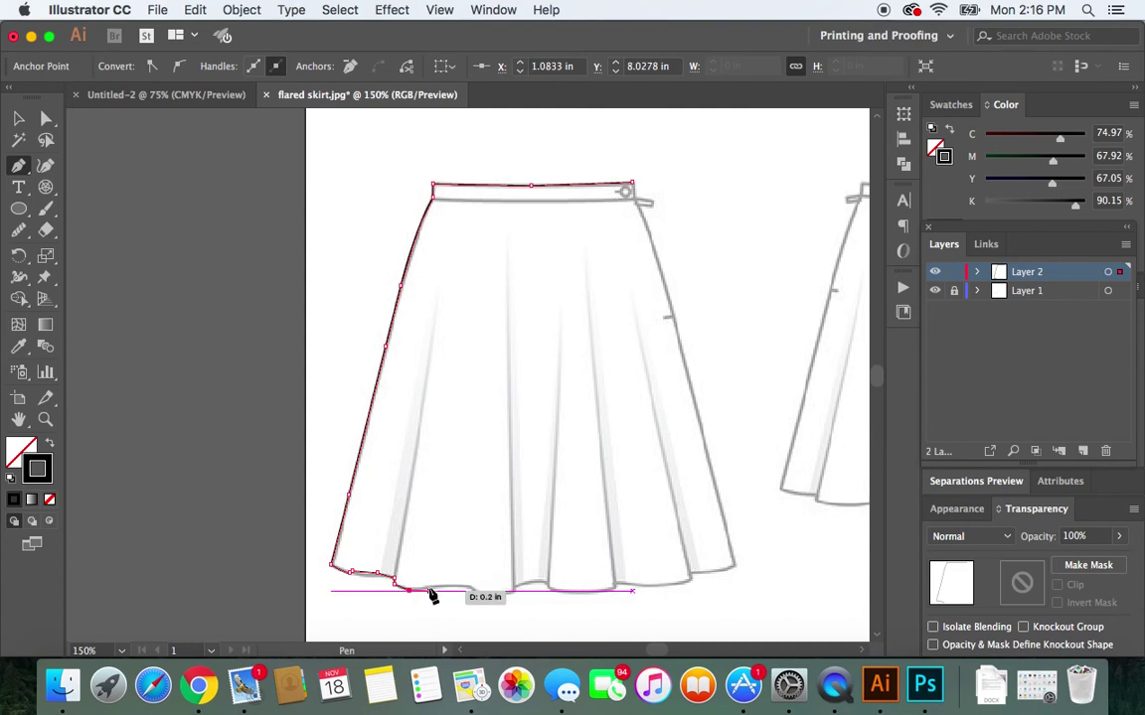
{"action": "left_click", "coordinate": [430, 590]}
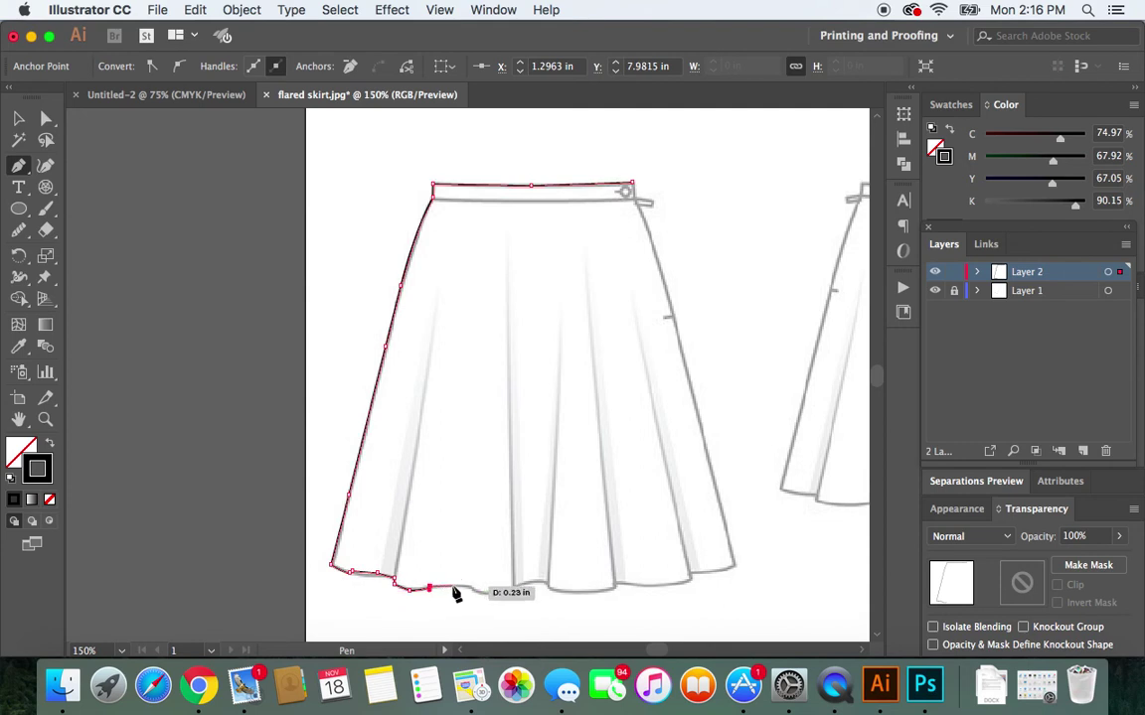
{"action": "left_click", "coordinate": [453, 588]}
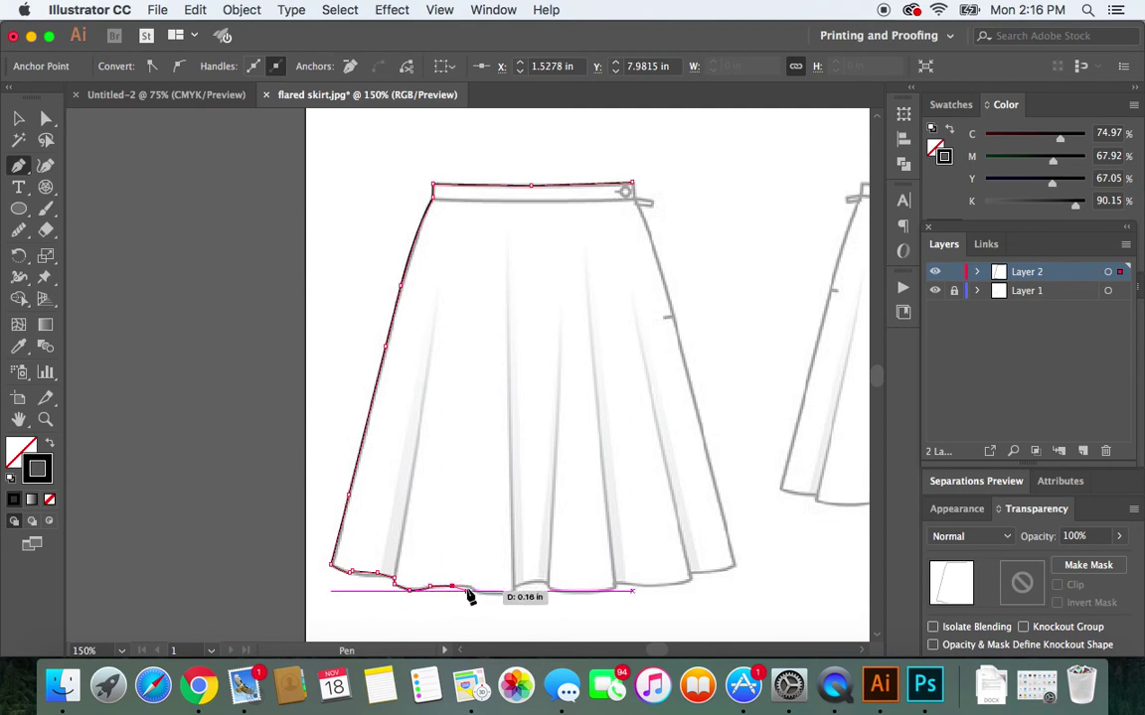
{"action": "left_click", "coordinate": [472, 588]}
{"action": "left_click", "coordinate": [478, 592]}
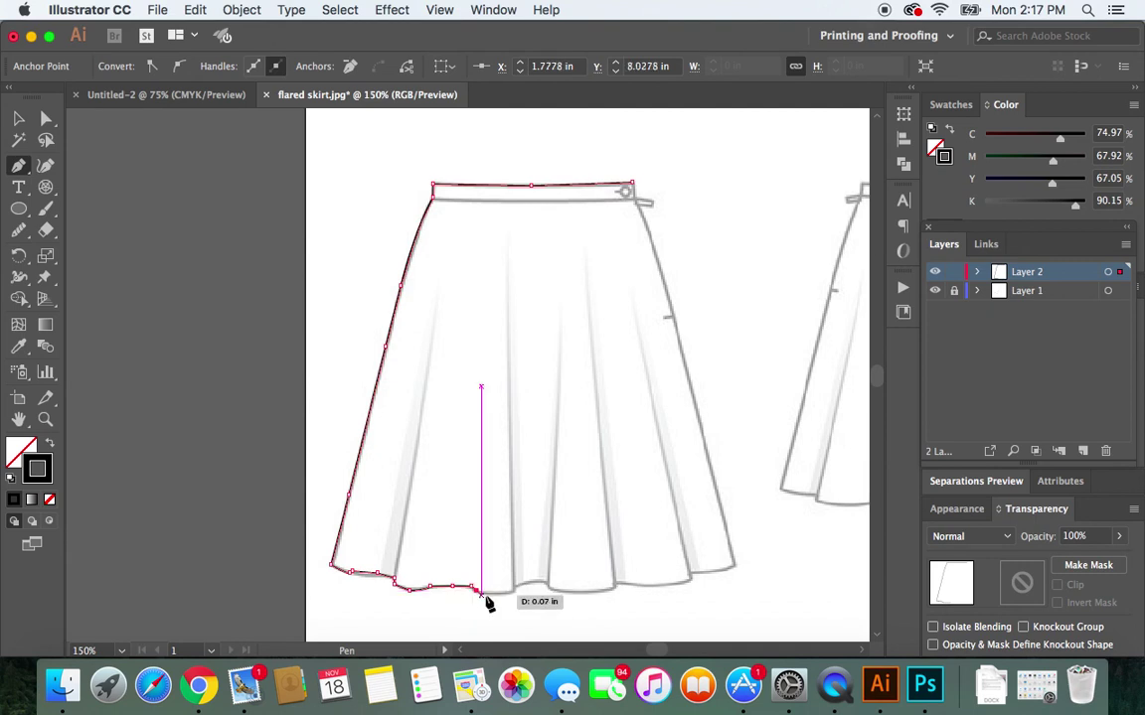
{"action": "left_click", "coordinate": [485, 596]}
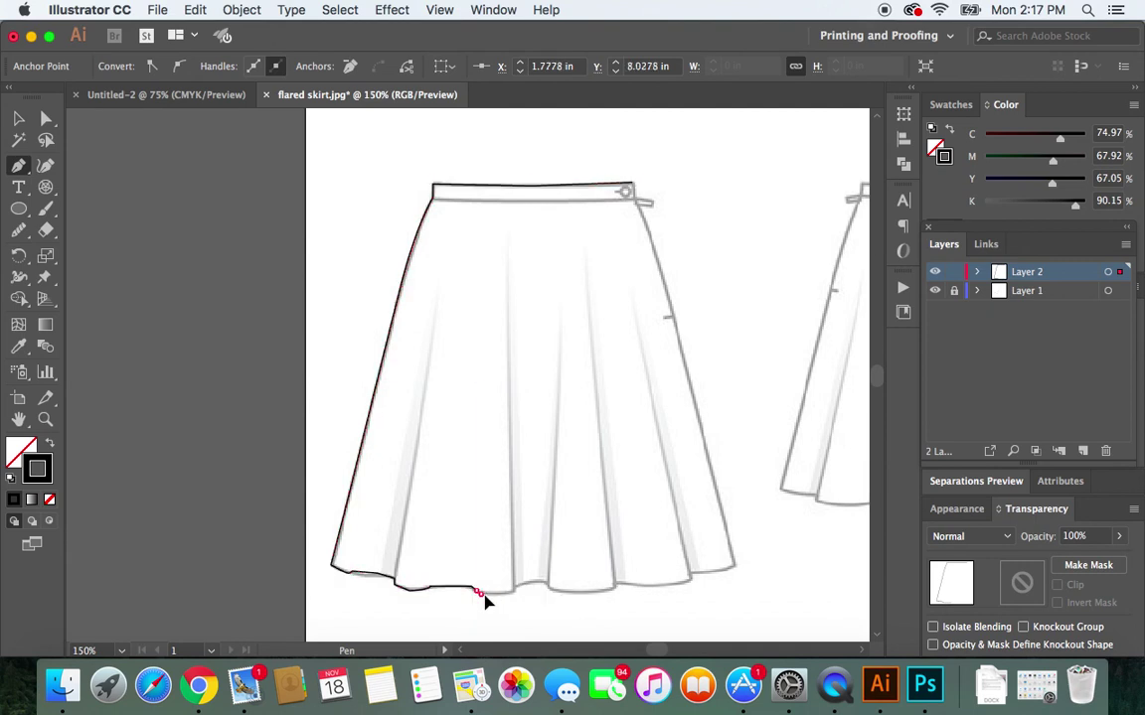
{"action": "left_click", "coordinate": [507, 595]}
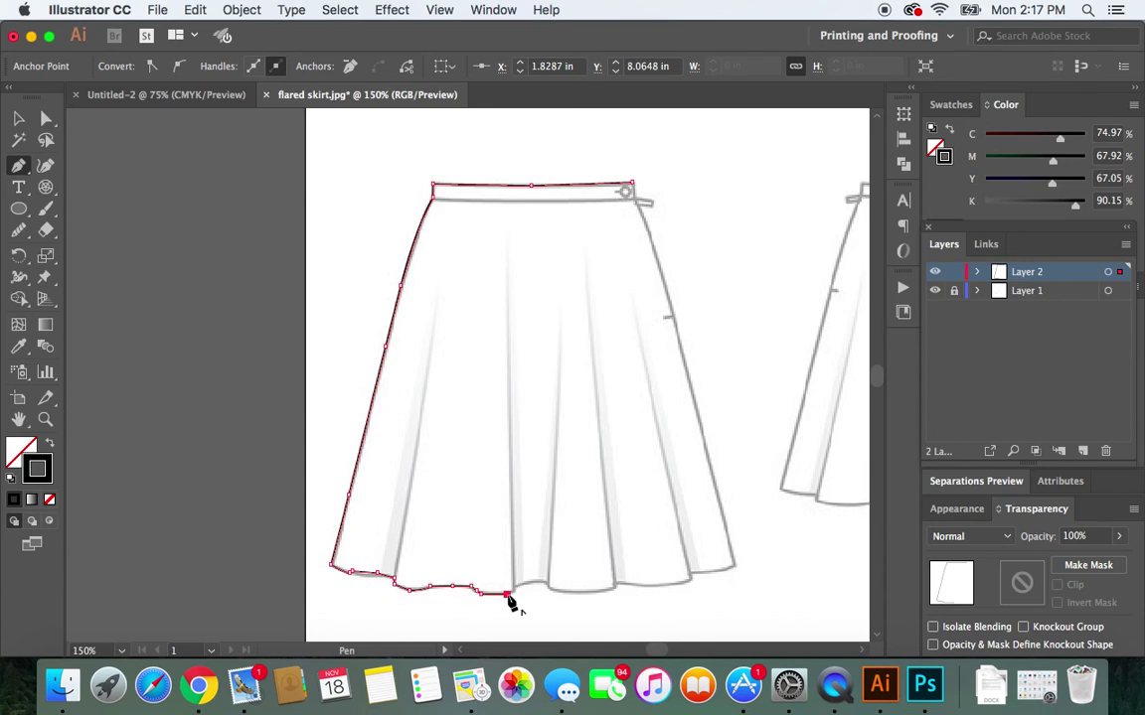
{"action": "left_click", "coordinate": [514, 592]}
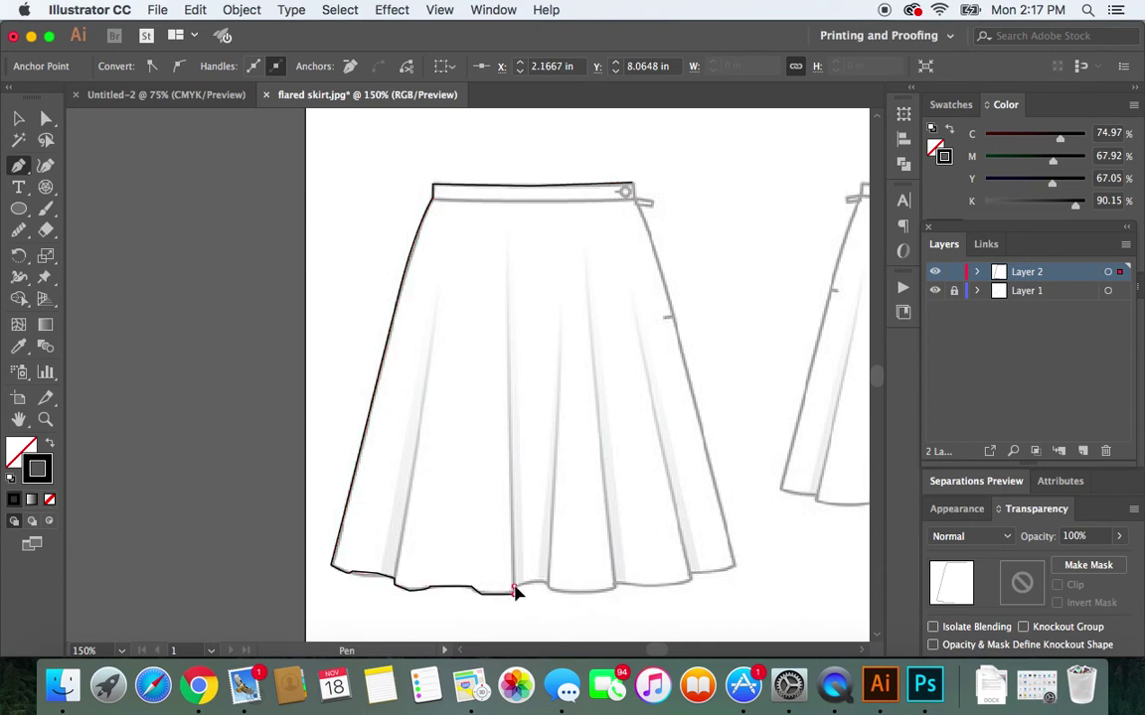
Step: Trace the hem over the raised inner pleat and along the bottom of the middle panel to that panel's right fold
{"action": "left_click", "coordinate": [534, 584]}
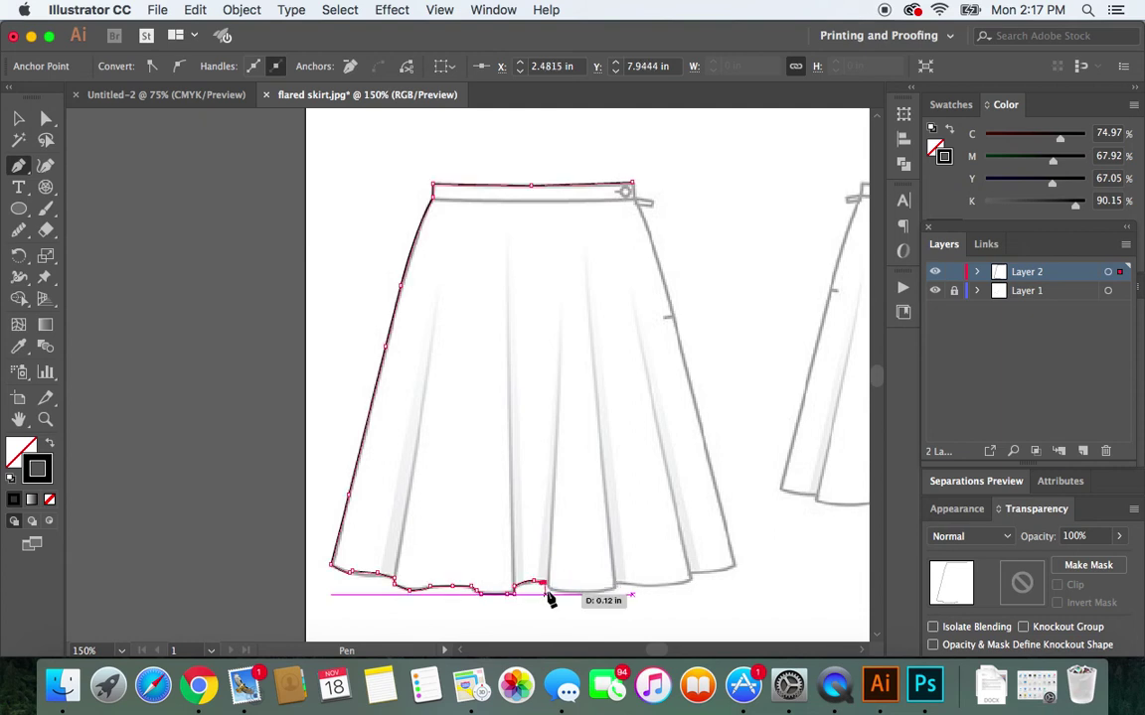
{"action": "left_click", "coordinate": [545, 585]}
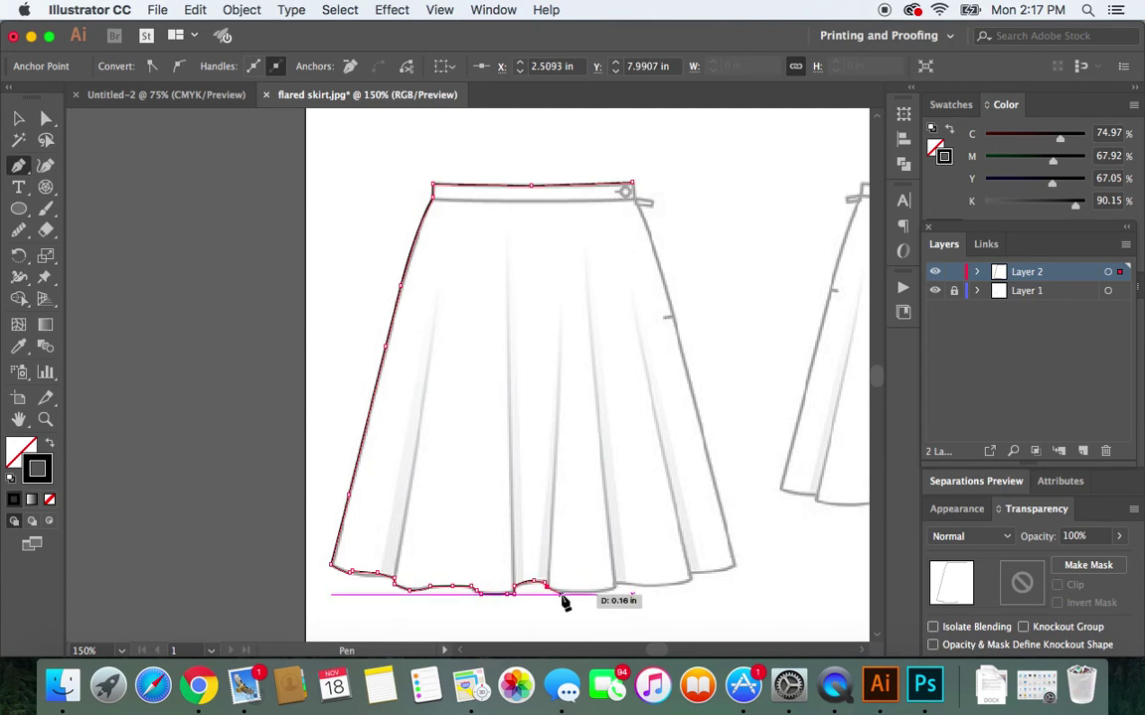
{"action": "left_click", "coordinate": [566, 594]}
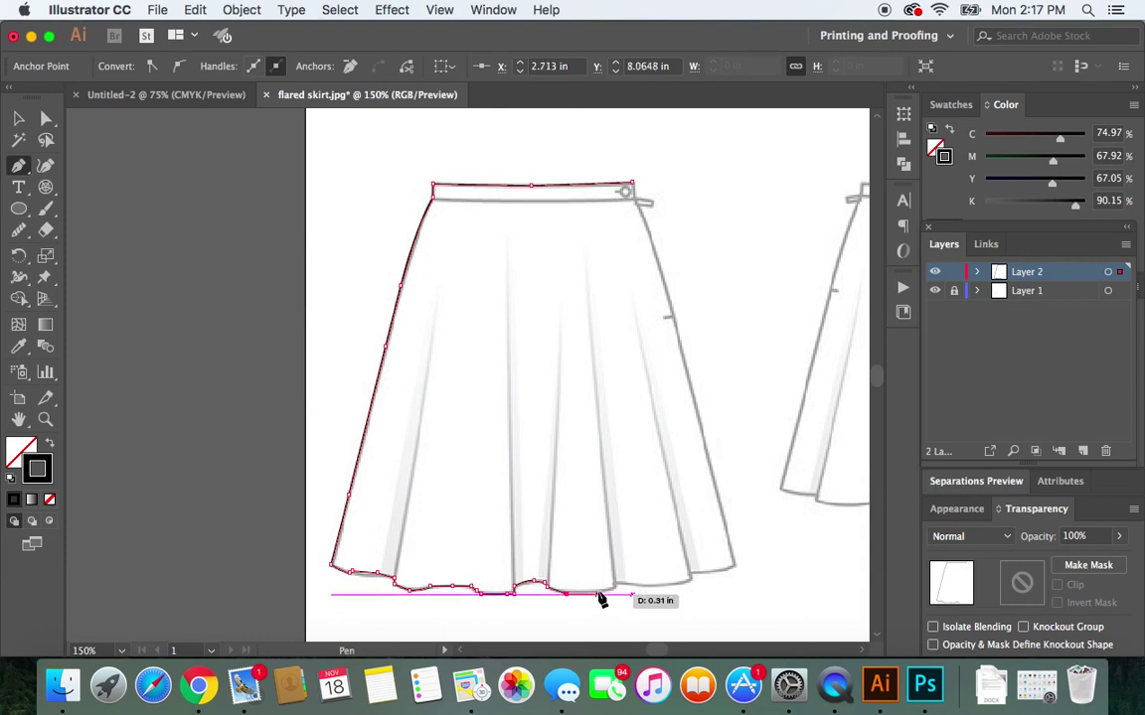
{"action": "left_click", "coordinate": [597, 594]}
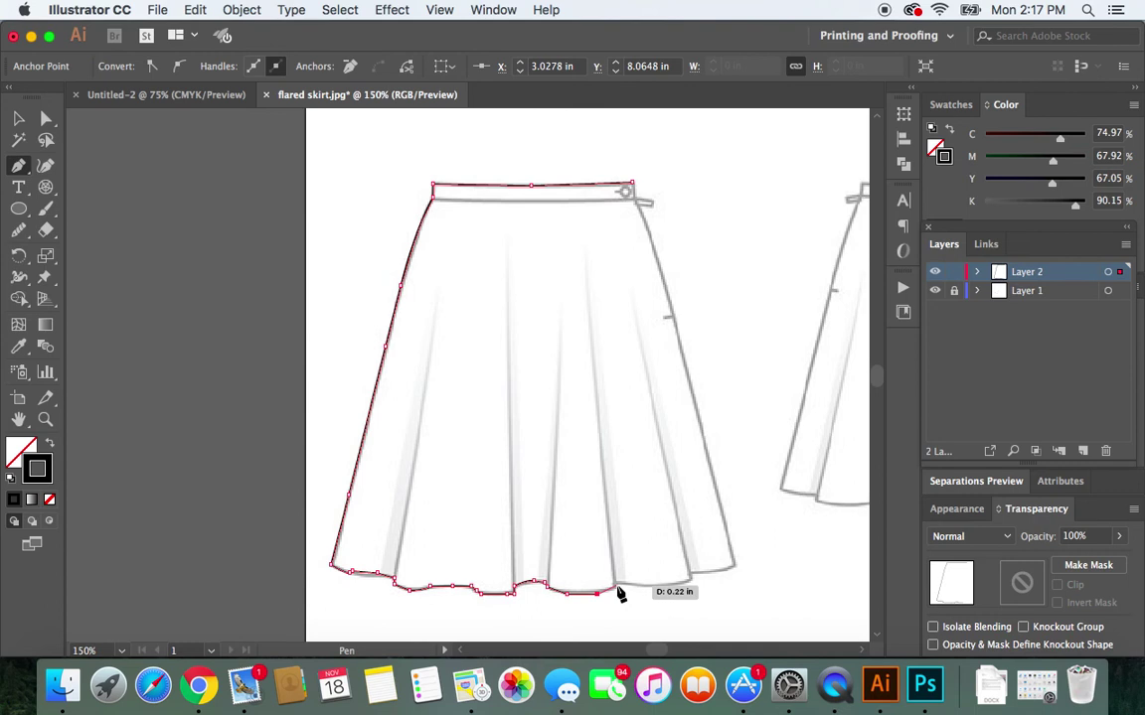
{"action": "left_click", "coordinate": [613, 590]}
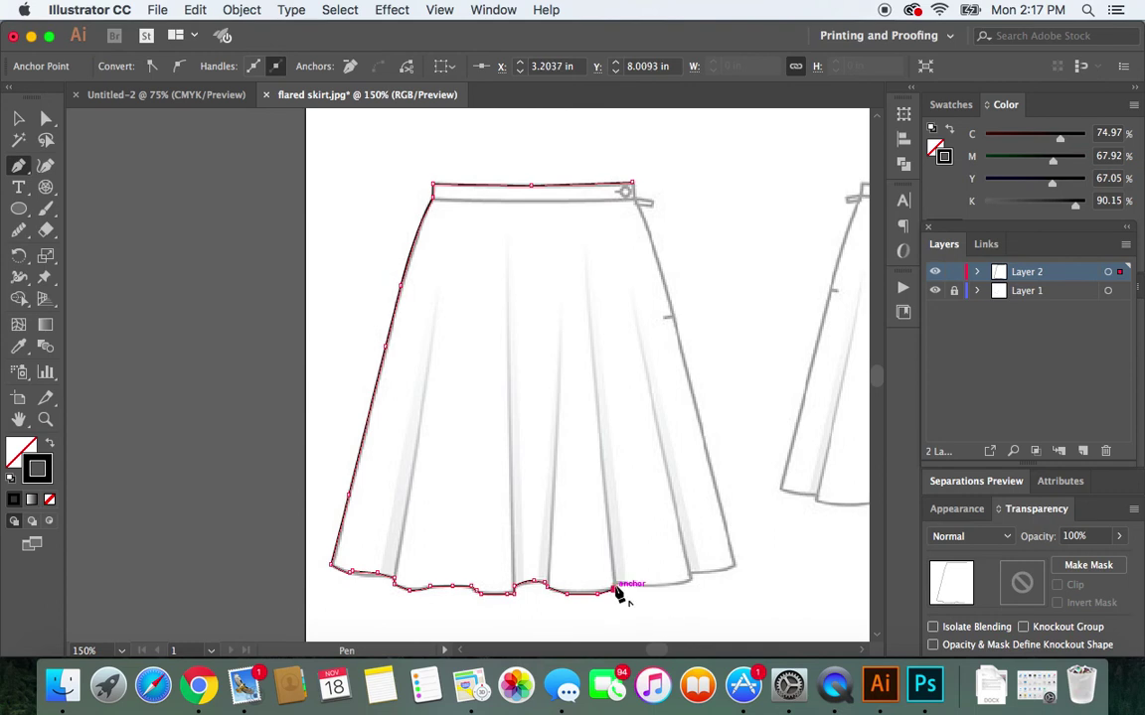
Step: Trace the hem of the last two panels, stepping up at the final fold and ending at the skirt's right hem corner
{"action": "left_click", "coordinate": [625, 586]}
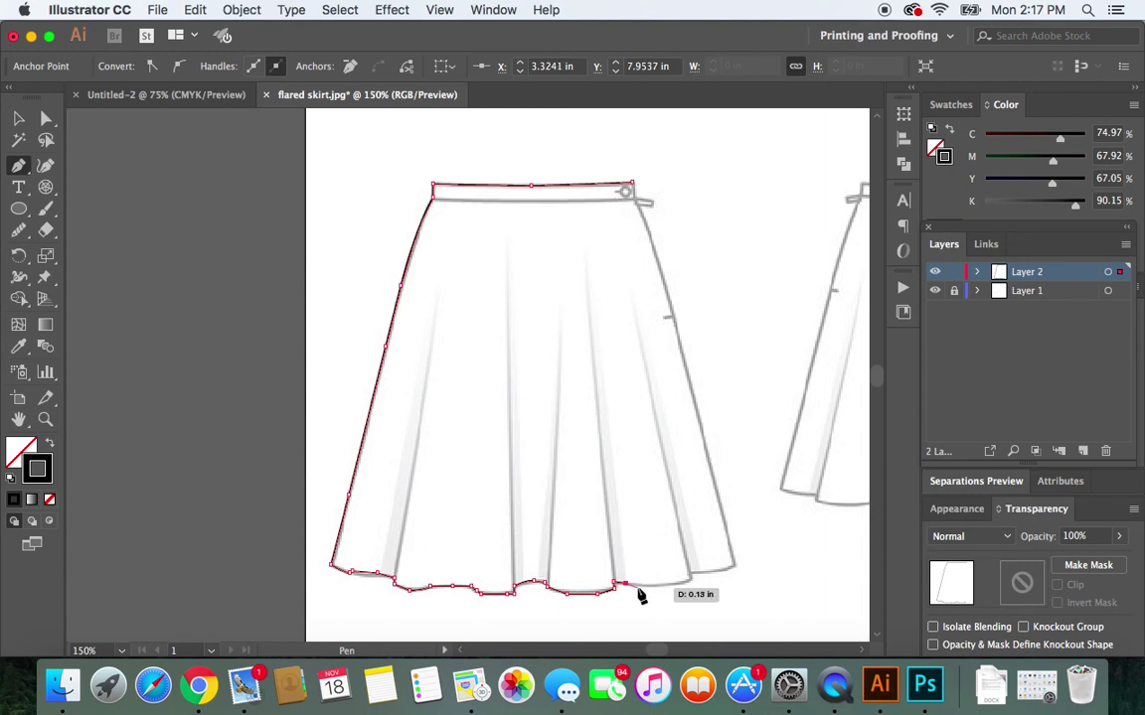
{"action": "left_click", "coordinate": [666, 587]}
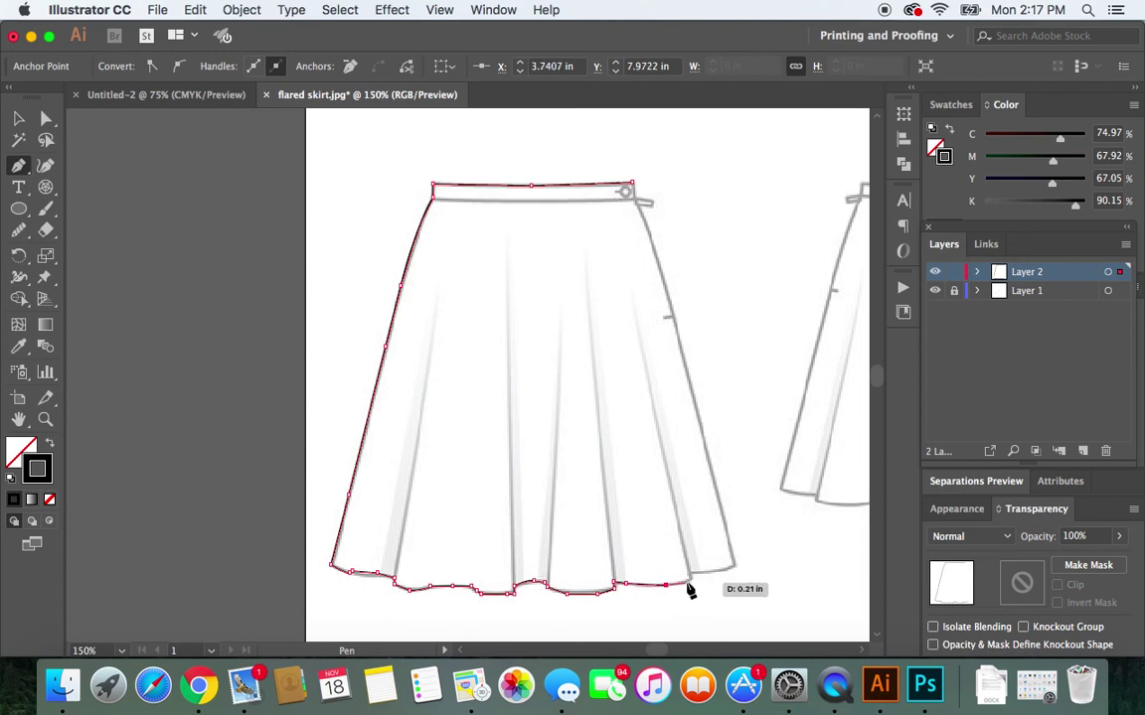
{"action": "left_click", "coordinate": [688, 585]}
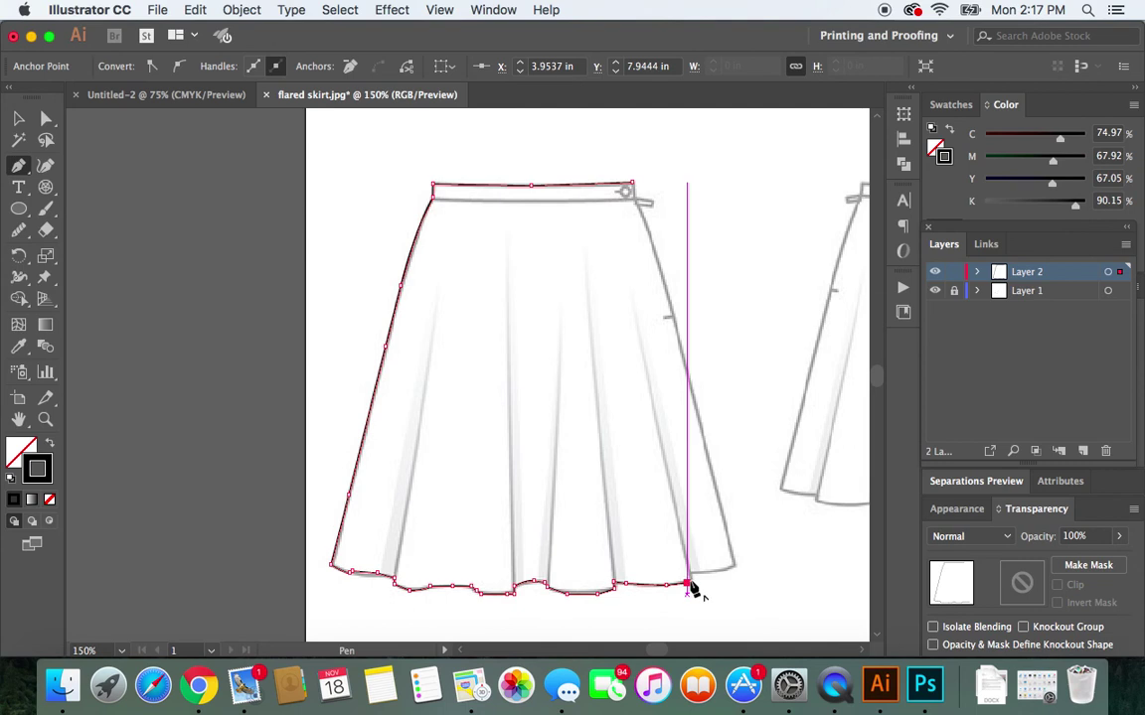
{"action": "left_click", "coordinate": [692, 585]}
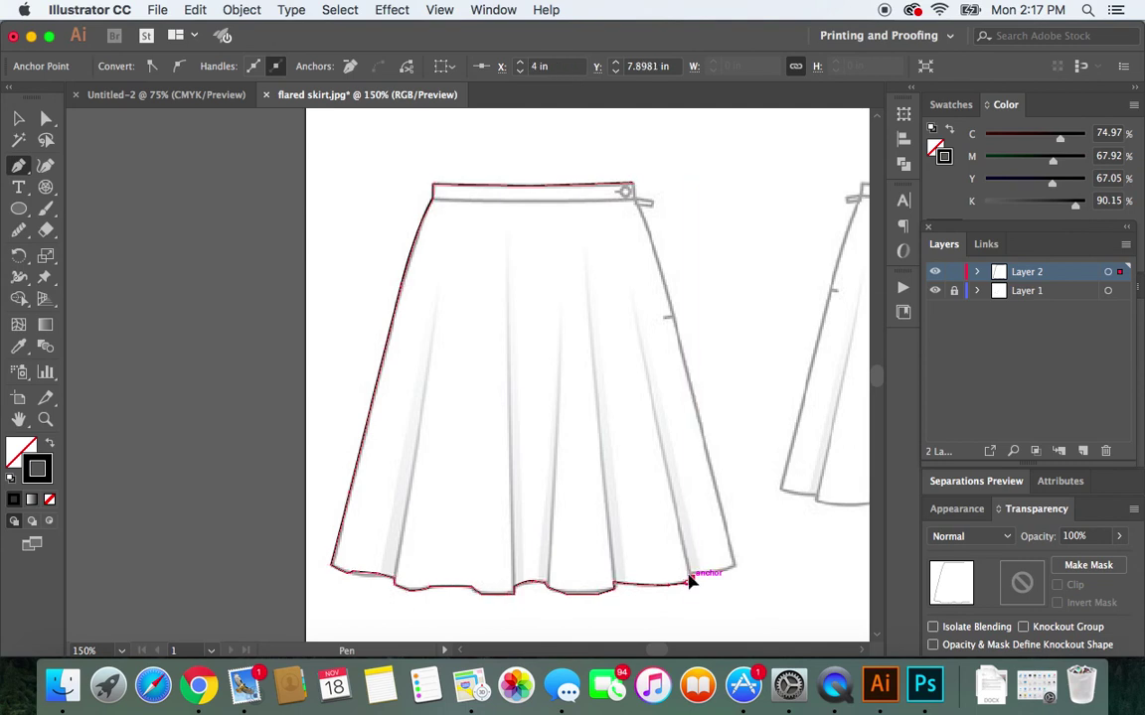
{"action": "left_click", "coordinate": [690, 578]}
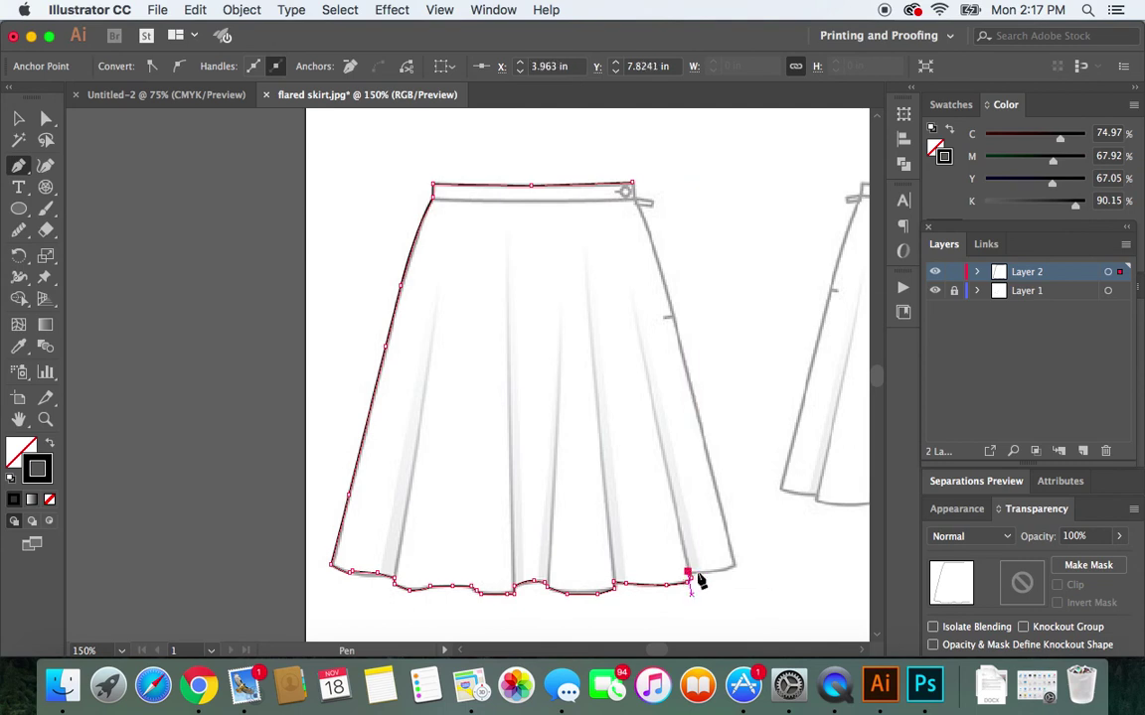
{"action": "left_click", "coordinate": [708, 576]}
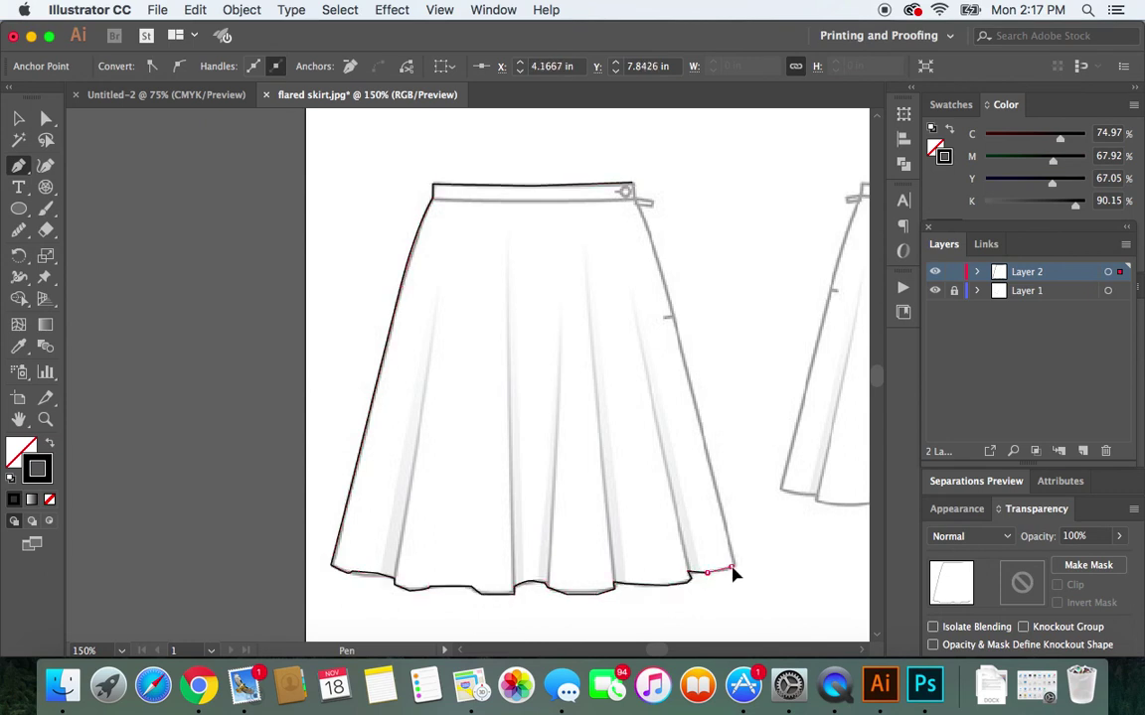
{"action": "left_click", "coordinate": [733, 570]}
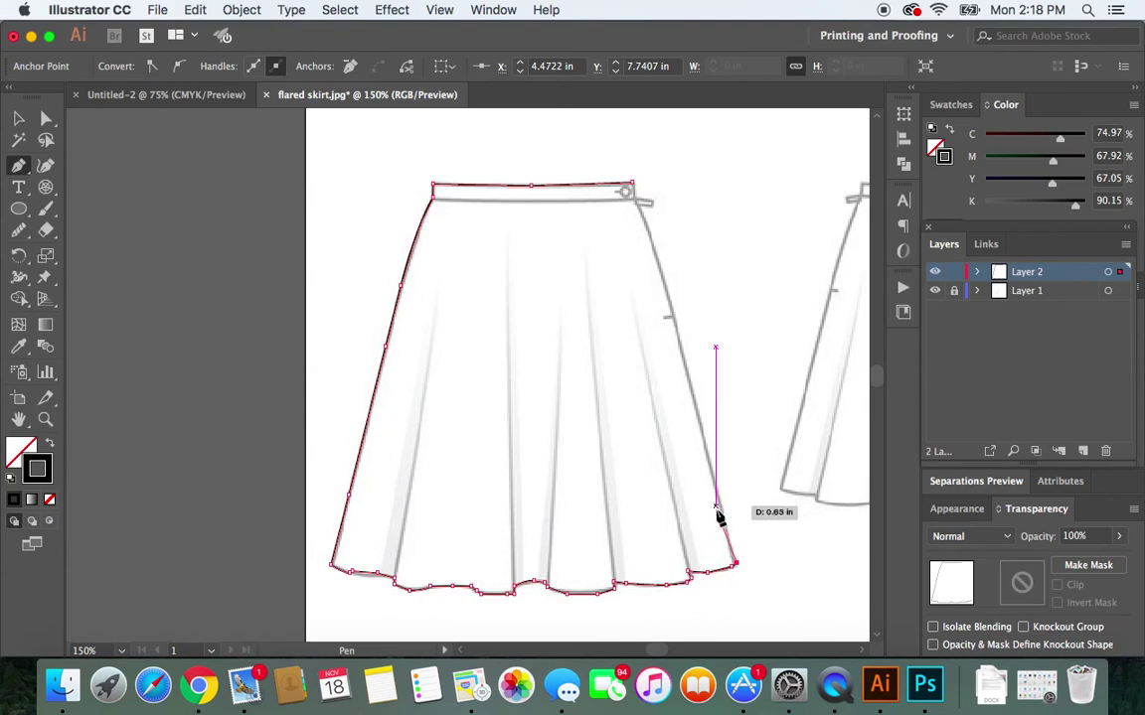
Step: Continue the path up the right side seam past the zip notch, curving it at the hip to the waistband's lower right corner
{"action": "left_click", "coordinate": [730, 546]}
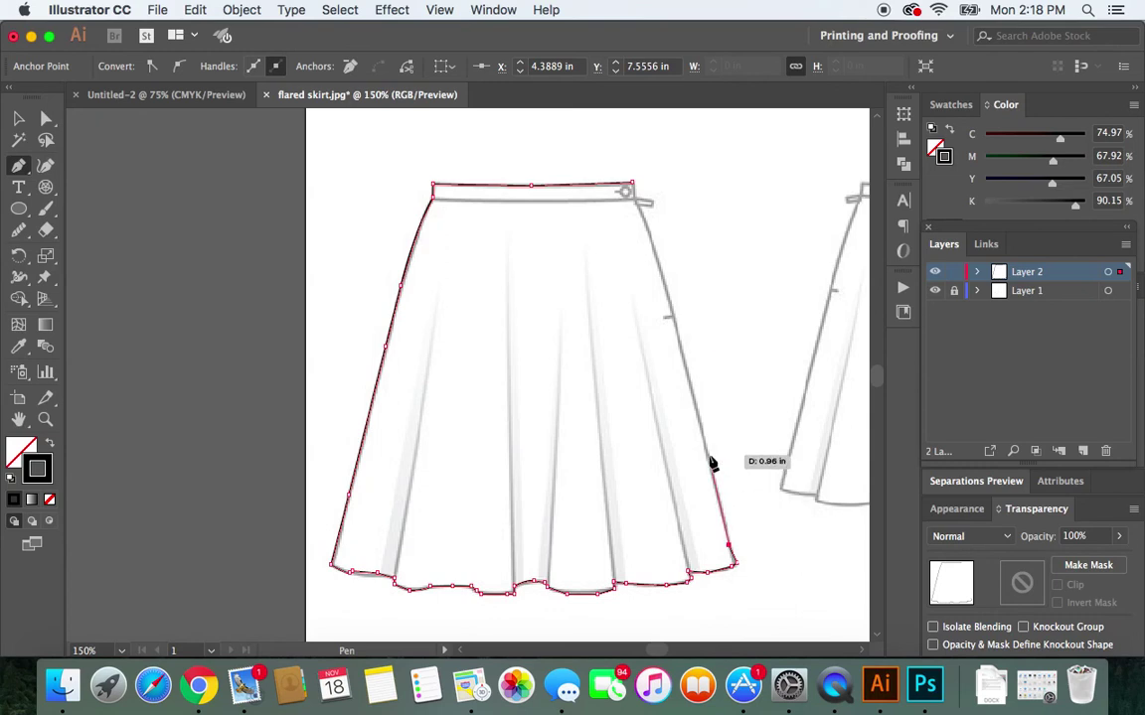
{"action": "left_click", "coordinate": [710, 457]}
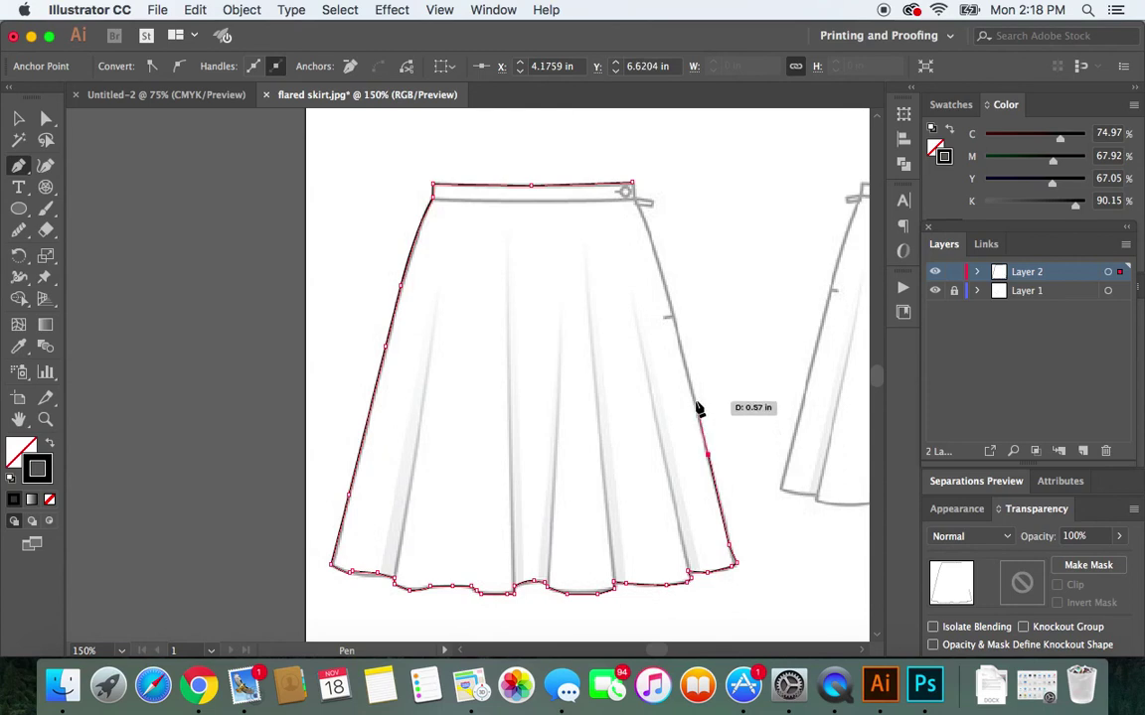
{"action": "left_click", "coordinate": [685, 367]}
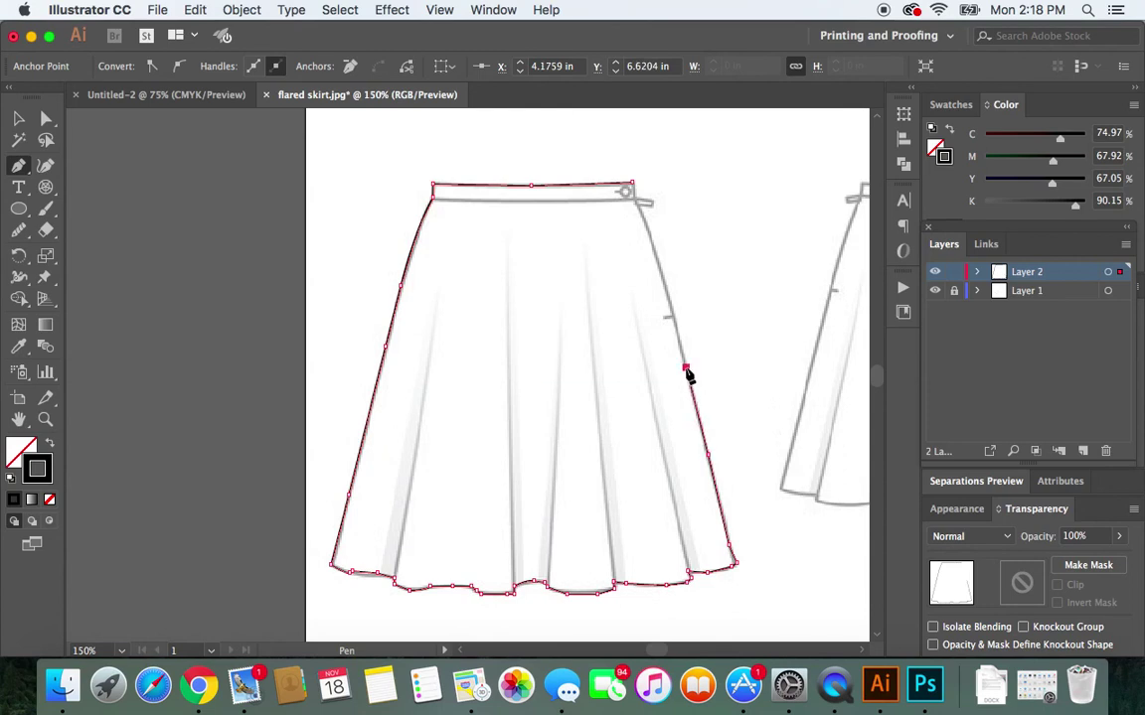
{"action": "left_click", "coordinate": [671, 318]}
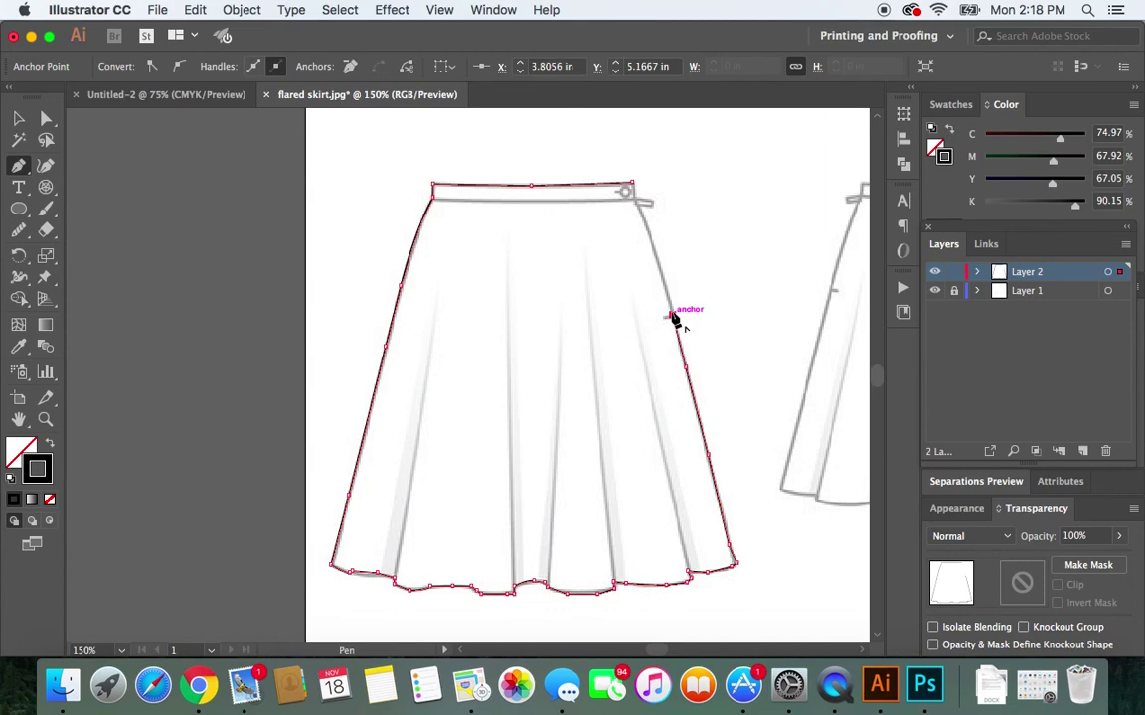
{"action": "left_click", "coordinate": [654, 252]}
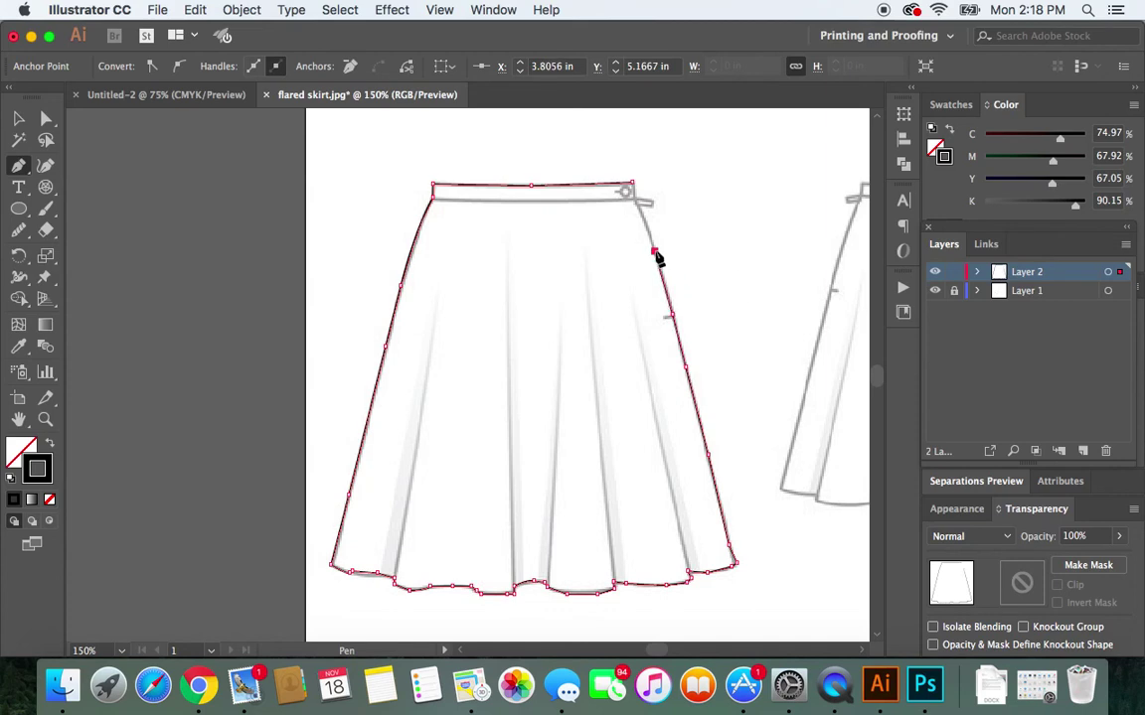
{"action": "left_click", "coordinate": [637, 203]}
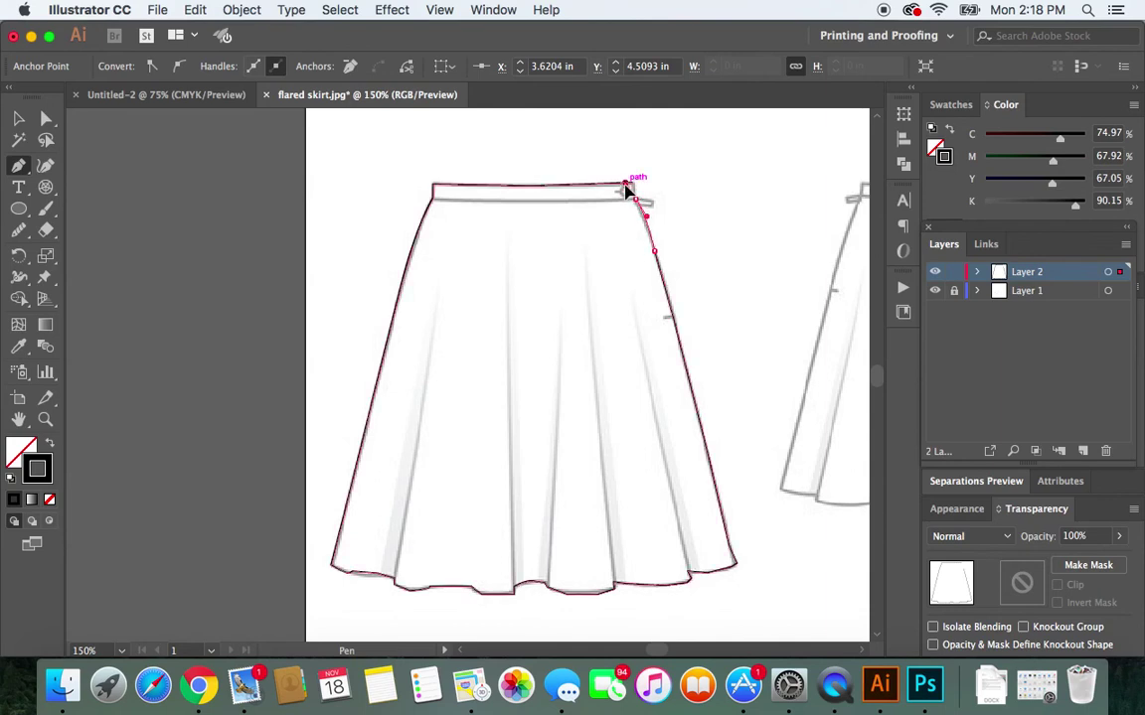
Step: Close the outline along the waistband's short right end at the starting anchor, and switch to the Direct Selection tool
{"action": "left_click", "coordinate": [632, 188]}
{"action": "left_click", "coordinate": [628, 195]}
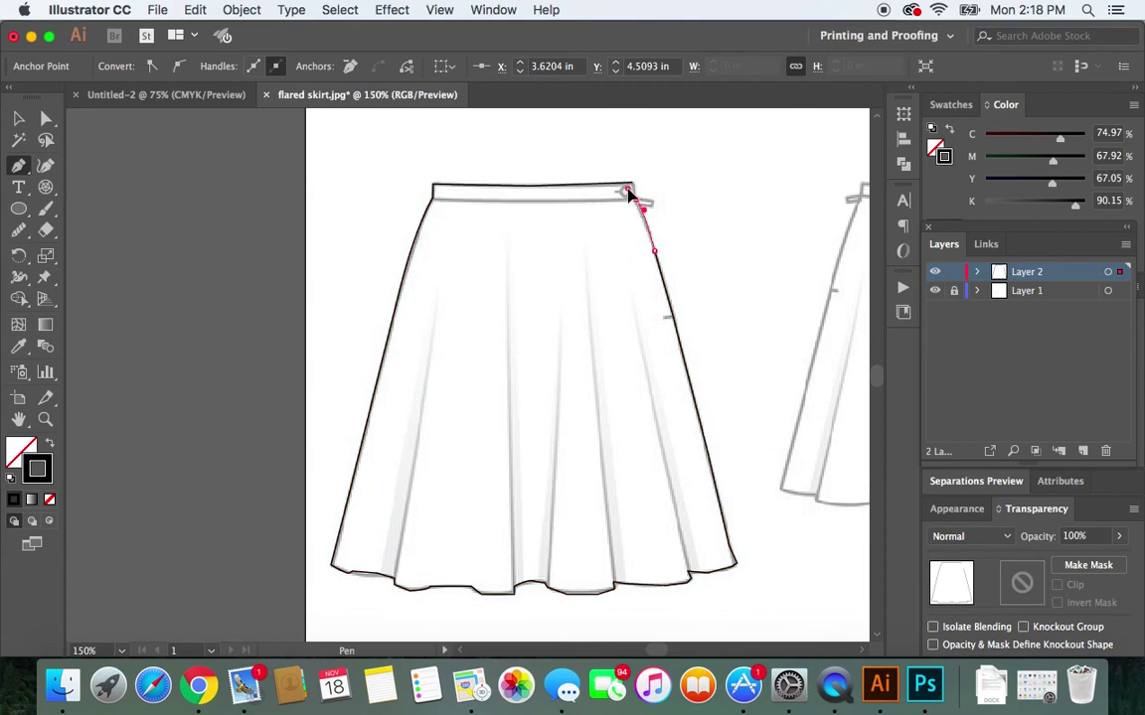
{"action": "left_click", "coordinate": [637, 204]}
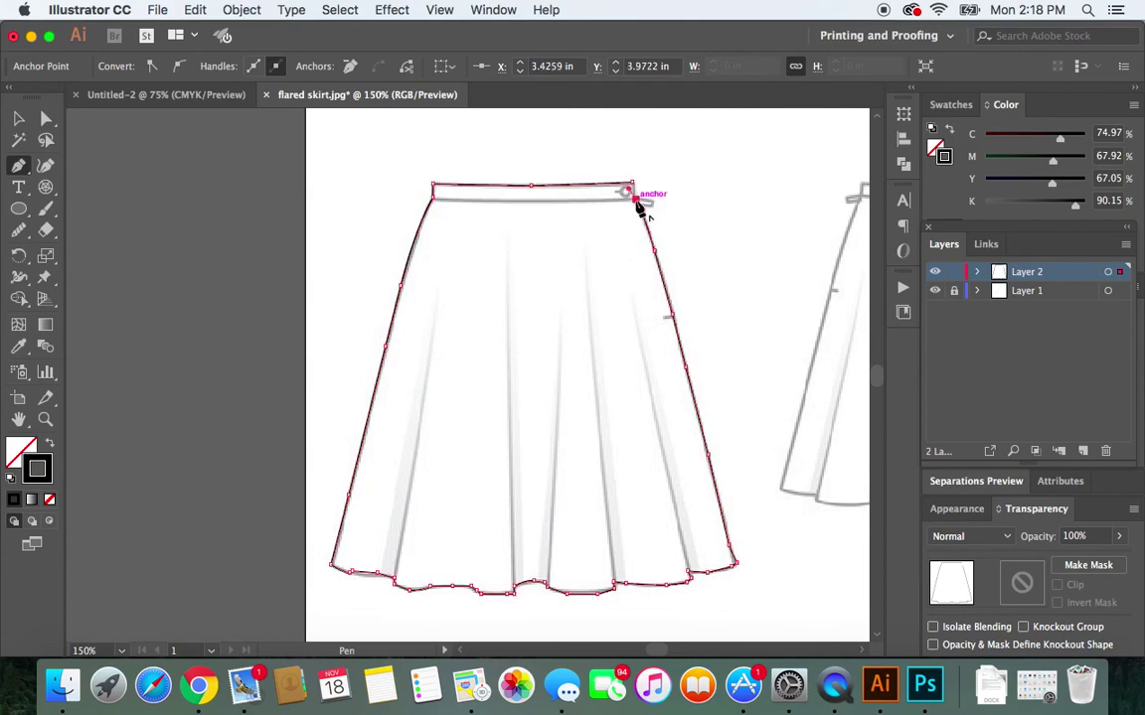
{"action": "left_click_drag", "start_coordinate": [637, 202], "coordinate": [636, 187]}
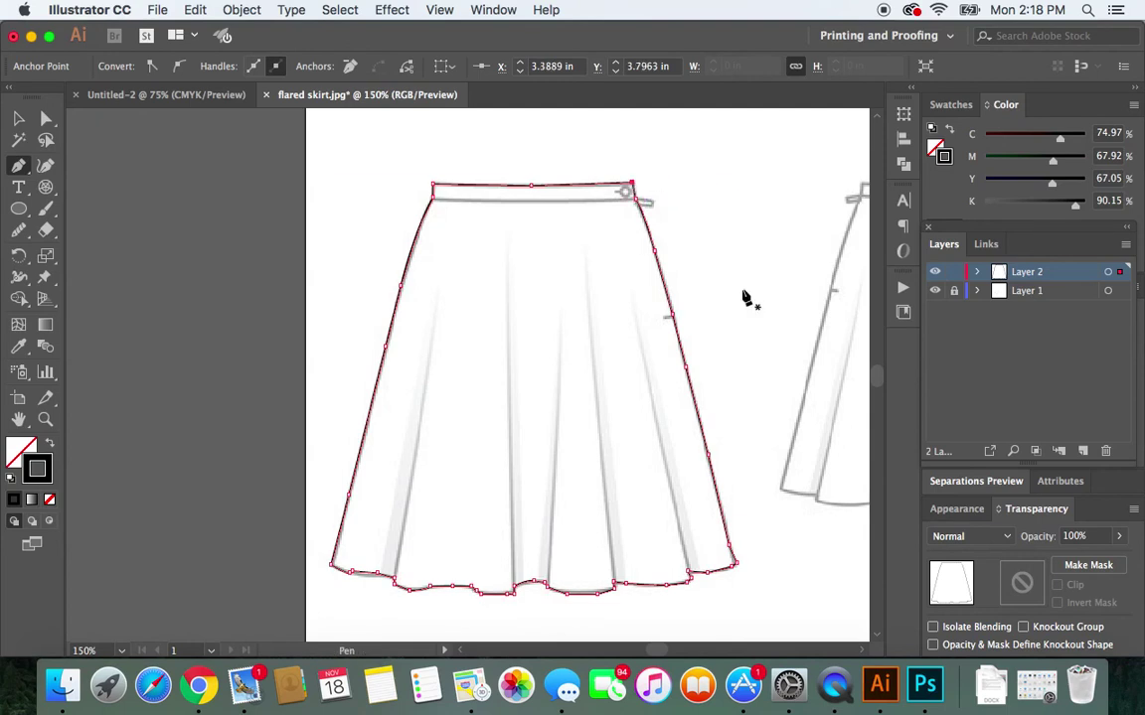
{"action": "left_click", "coordinate": [17, 120]}
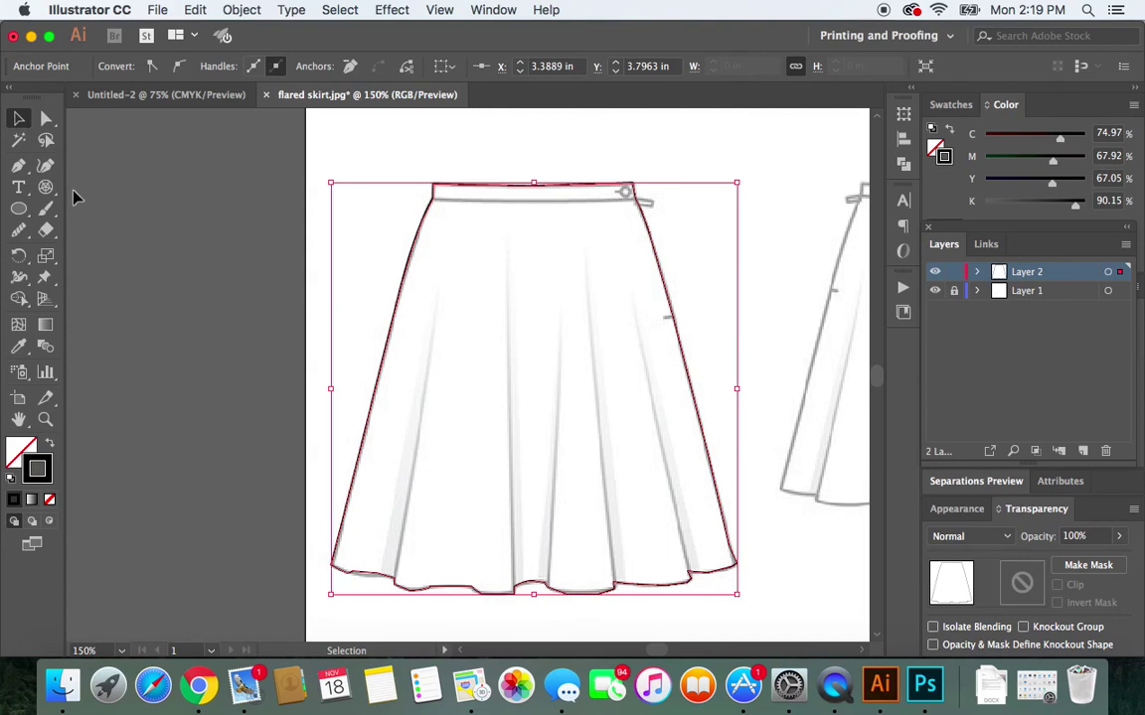
{"action": "left_click", "coordinate": [44, 121]}
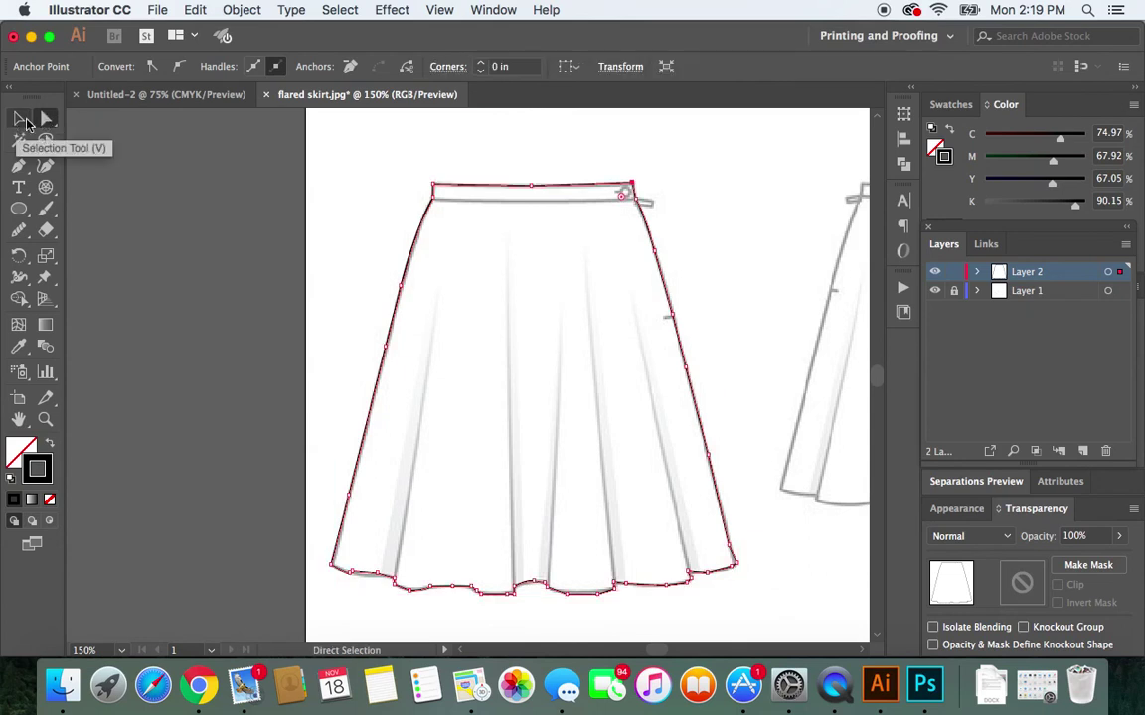
Step: Smooth the hem of the skirt's leftmost panel up to the first fold with the Smooth tool
{"action": "left_click", "coordinate": [18, 120]}
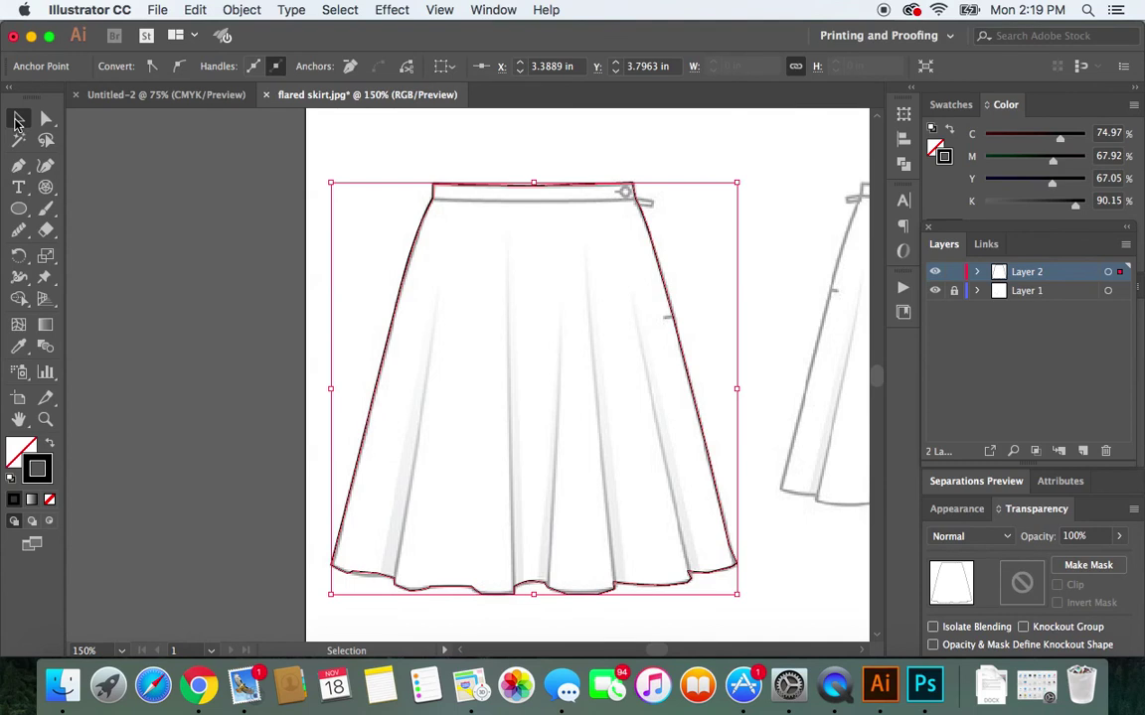
{"action": "left_click", "coordinate": [441, 141]}
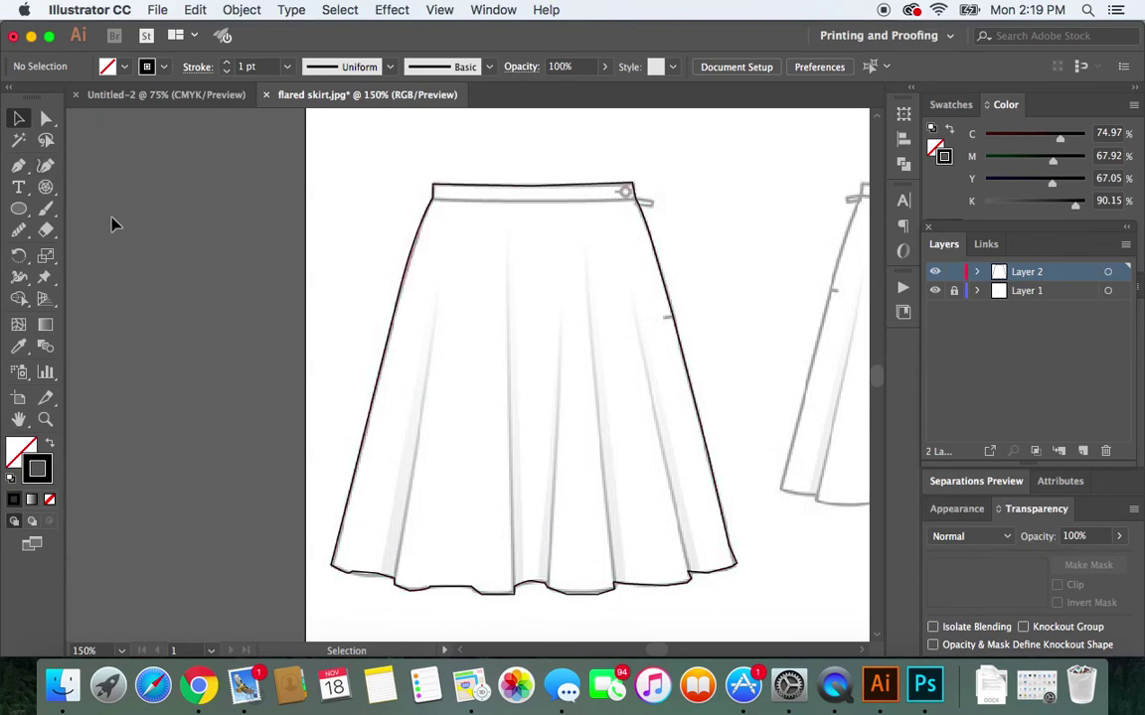
{"action": "left_click", "coordinate": [45, 120]}
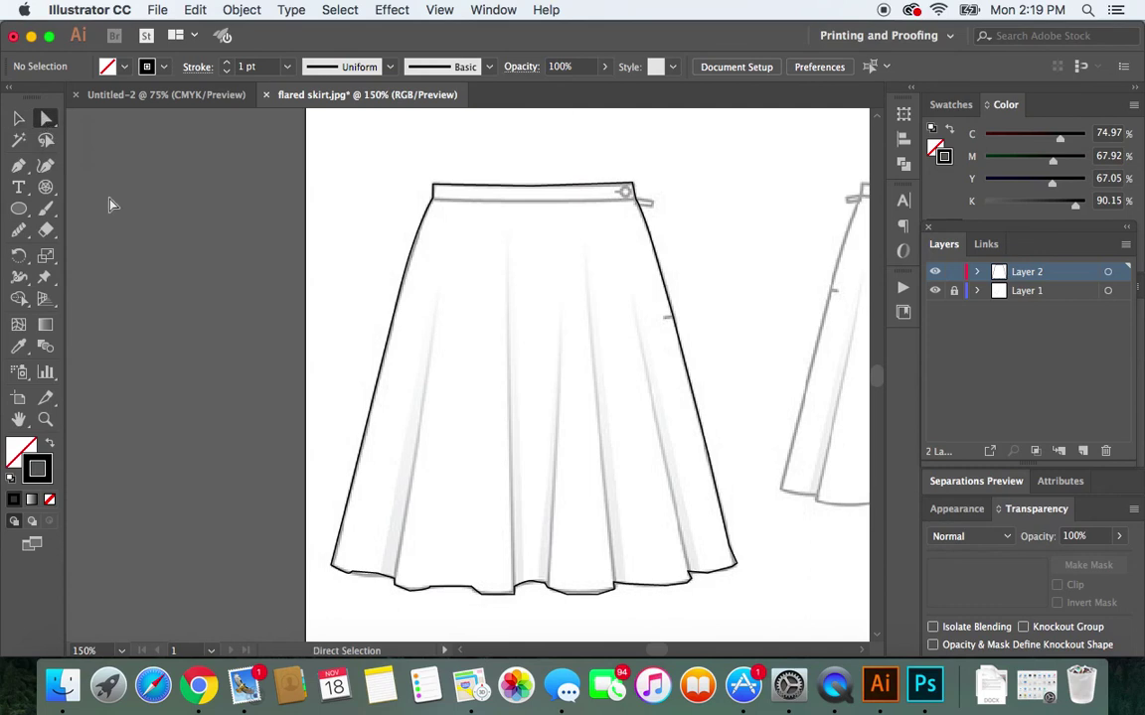
{"action": "left_click", "coordinate": [343, 576]}
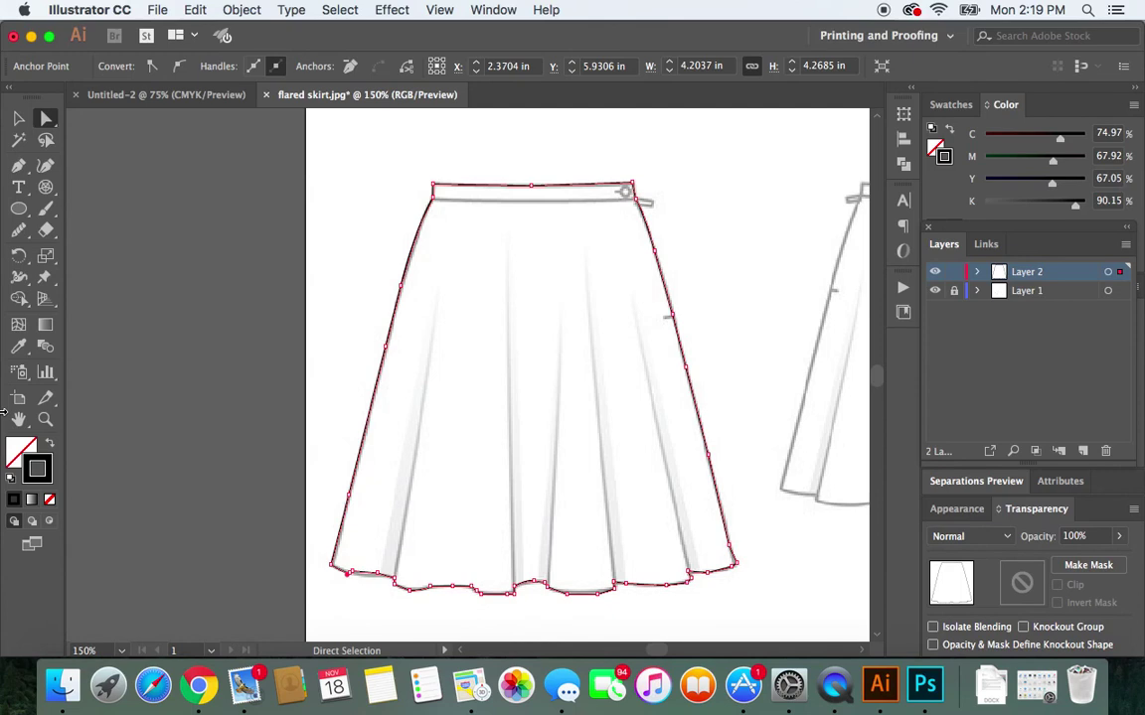
{"action": "key", "text": "super+equal"}
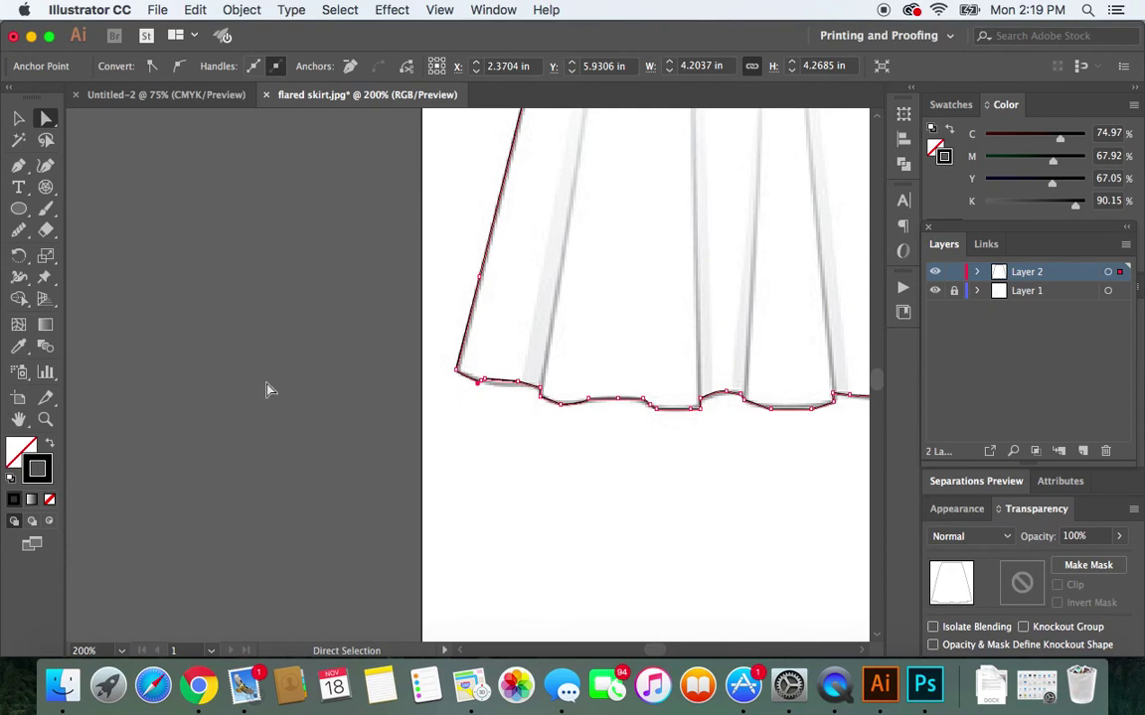
{"action": "left_click", "coordinate": [17, 231]}
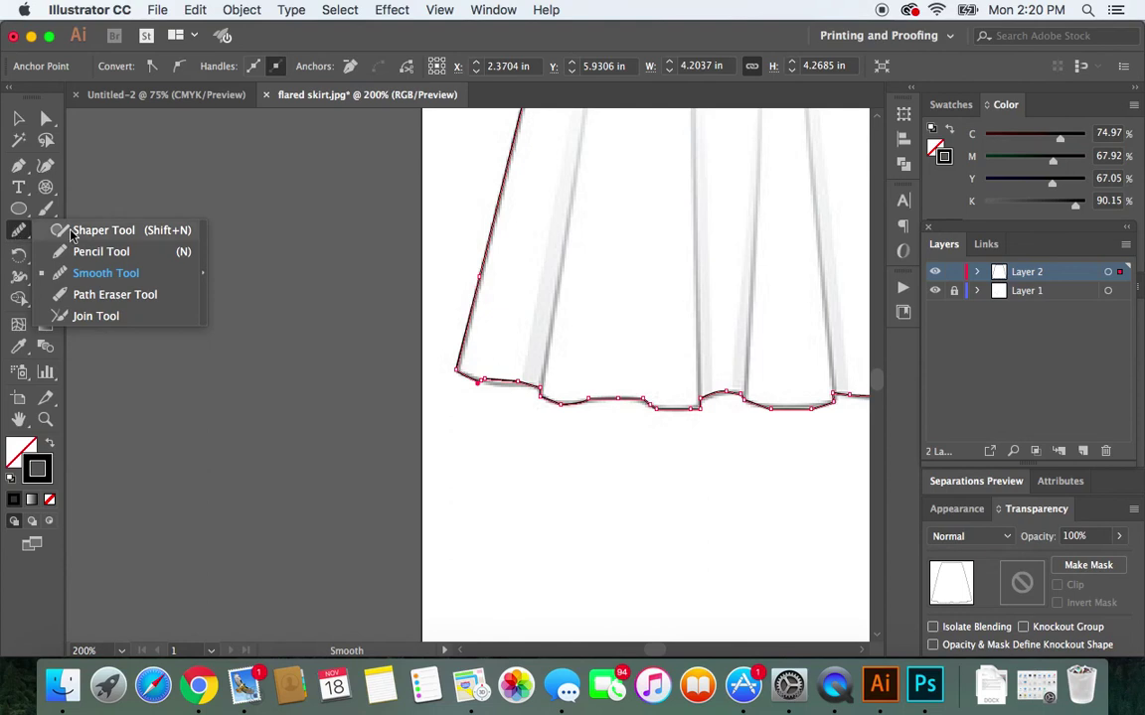
{"action": "left_click", "coordinate": [84, 280]}
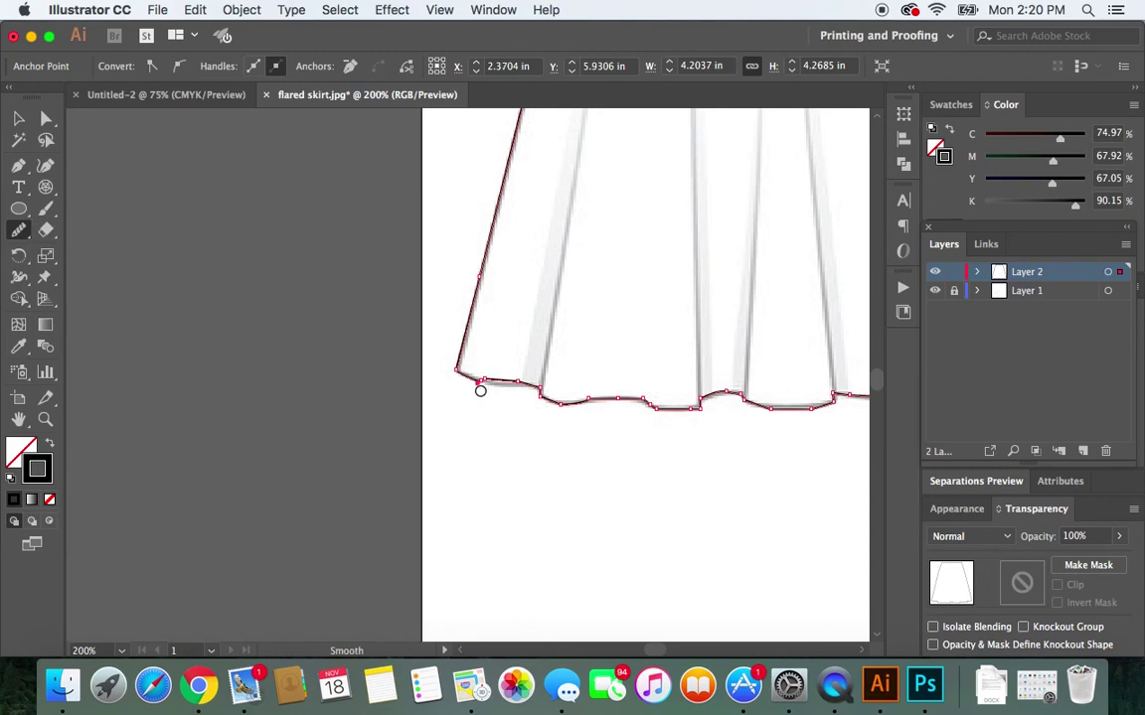
{"action": "left_click_drag", "start_coordinate": [477, 382], "coordinate": [542, 394]}
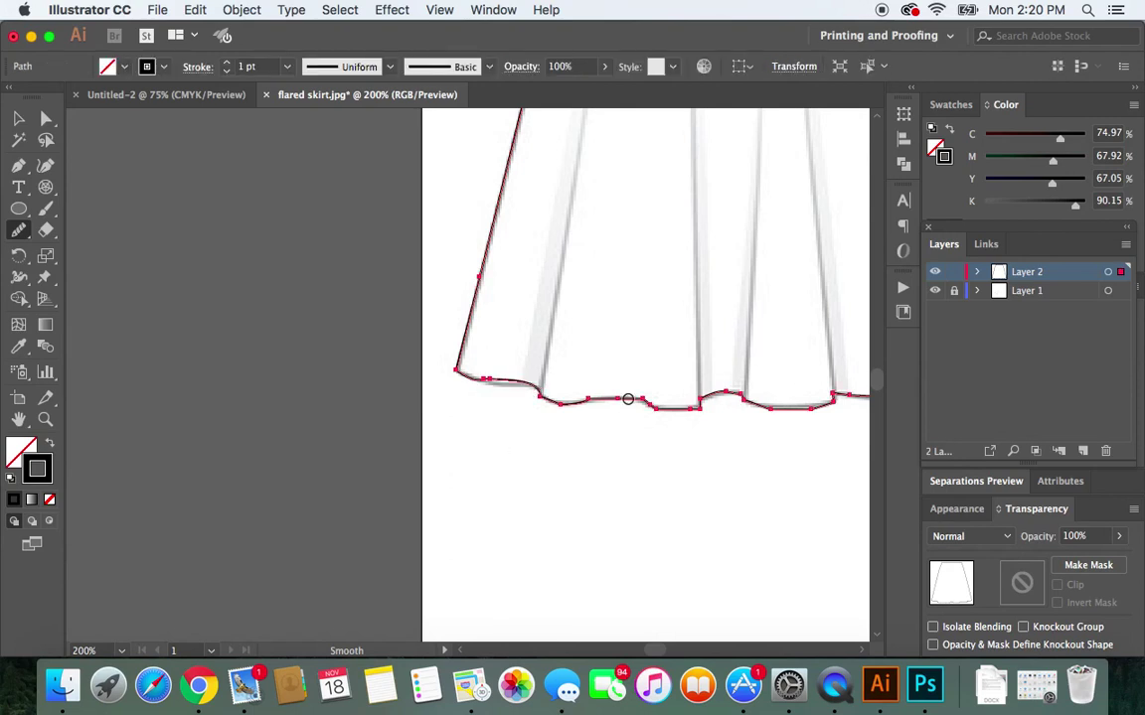
Step: Smooth the hem curves along the second panel and across the bottom of the middle panel
{"action": "mouse_move", "coordinate": [628, 398]}
{"action": "left_mouse_down"}
{"action": "mouse_move", "coordinate": [663, 409]}
{"action": "mouse_move", "coordinate": [658, 424]}
{"action": "mouse_move", "coordinate": [535, 529]}
{"action": "left_mouse_up"}
{"action": "scroll", "coordinate": [860, 653], "scroll_direction": "right", "scroll_amount": 5}
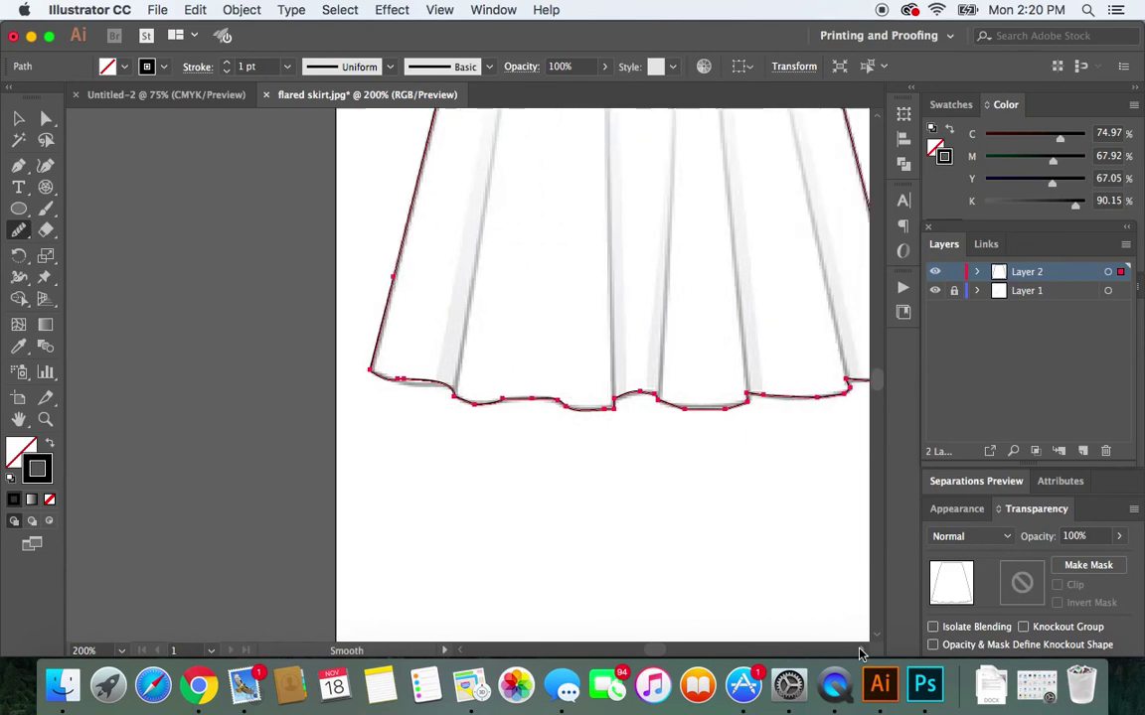
{"action": "scroll", "coordinate": [860, 652], "scroll_direction": "right", "scroll_amount": 2}
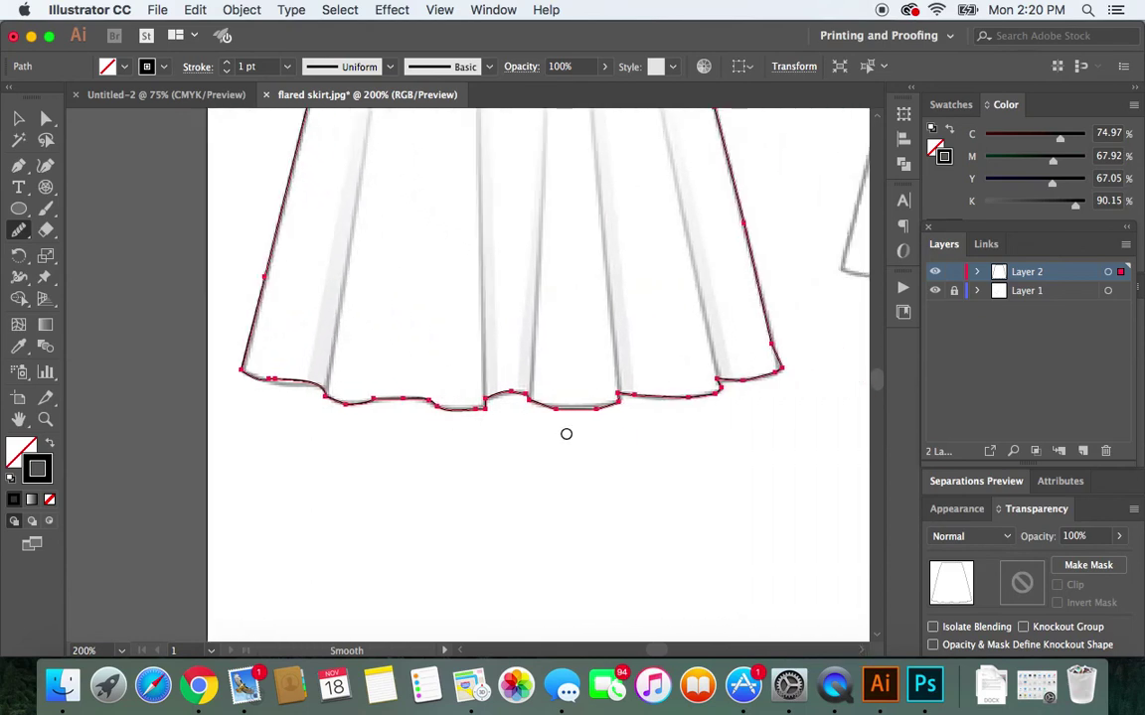
{"action": "left_click_drag", "start_coordinate": [546, 408], "coordinate": [614, 403]}
{"action": "left_click_drag", "start_coordinate": [325, 397], "coordinate": [410, 399]}
Step: Try to smooth the waistband's top edge with two strokes of the Smooth tool
{"action": "scroll", "coordinate": [636, 449], "scroll_direction": "up", "scroll_amount": 5}
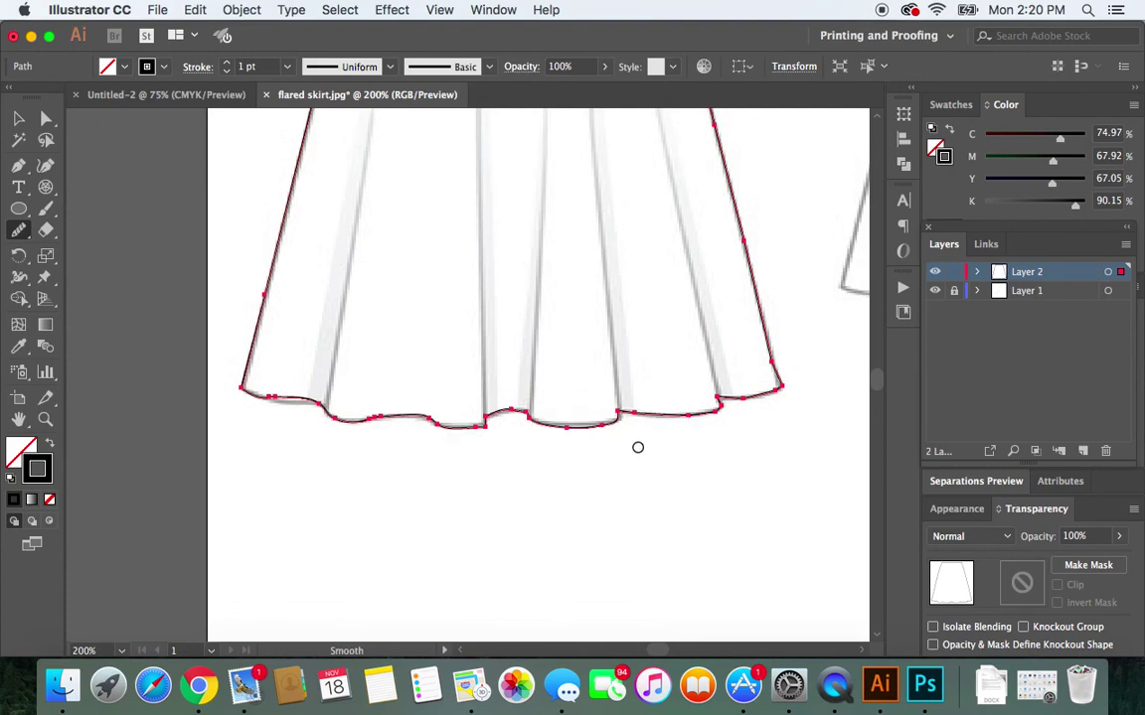
{"action": "scroll", "coordinate": [638, 447], "scroll_direction": "up", "scroll_amount": 3}
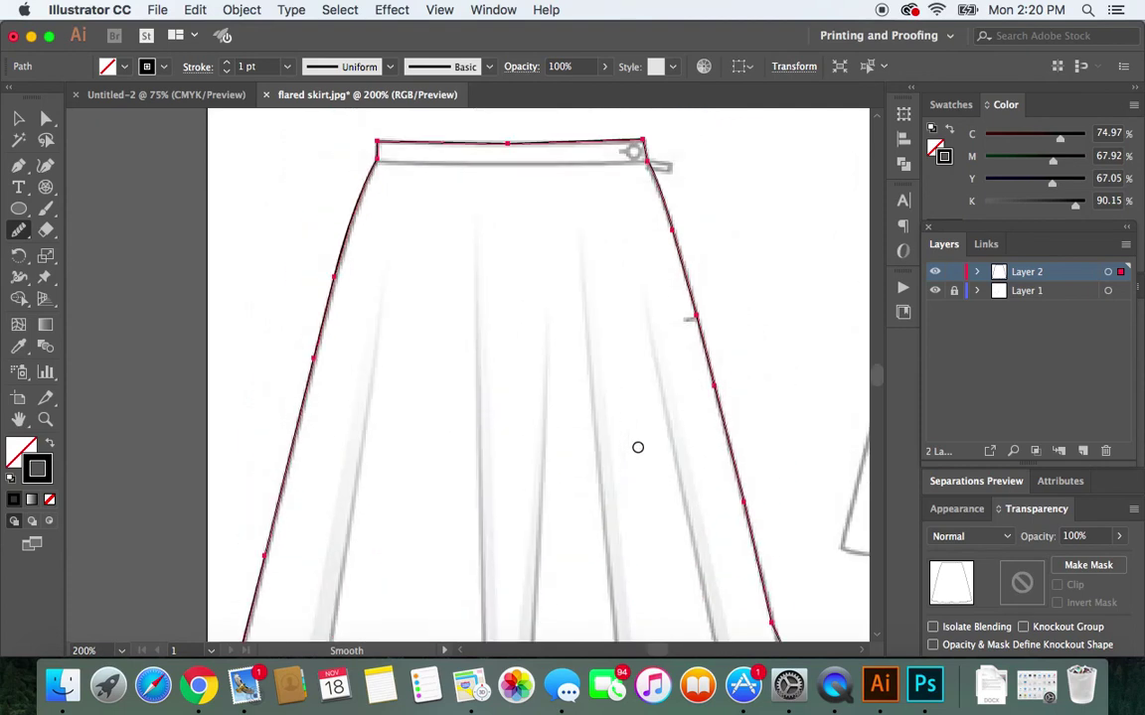
{"action": "scroll", "coordinate": [638, 447], "scroll_direction": "up", "scroll_amount": 1}
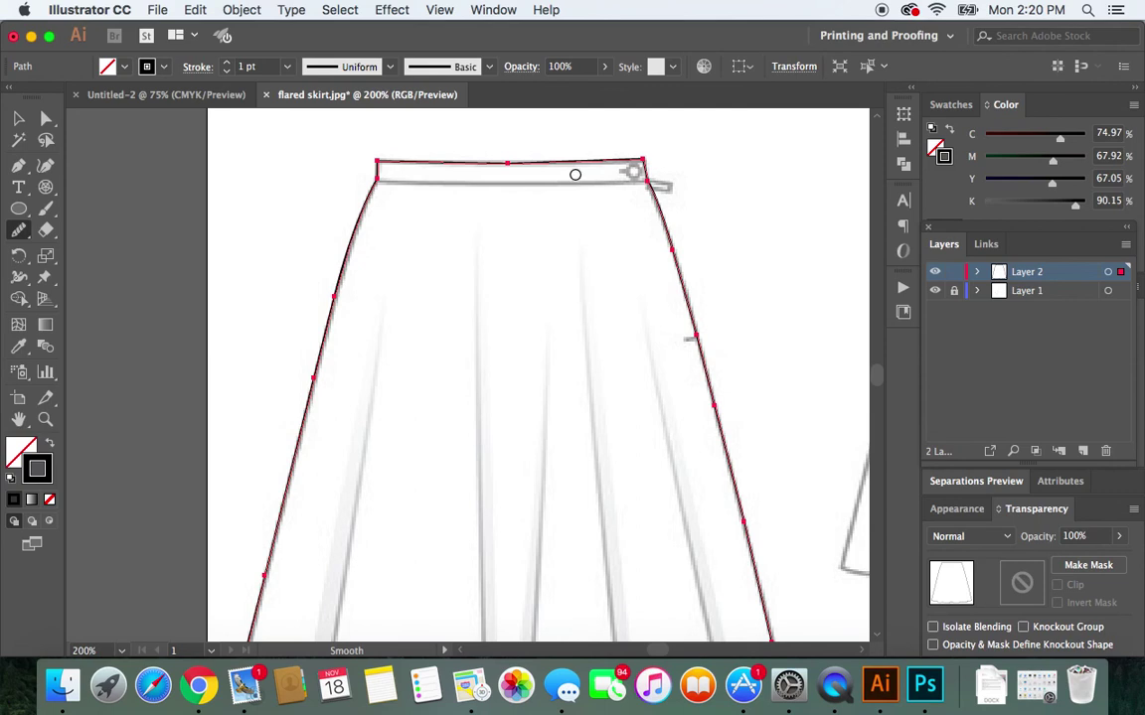
{"action": "left_click_drag", "start_coordinate": [572, 161], "coordinate": [397, 164]}
{"action": "left_click_drag", "start_coordinate": [583, 162], "coordinate": [563, 161]}
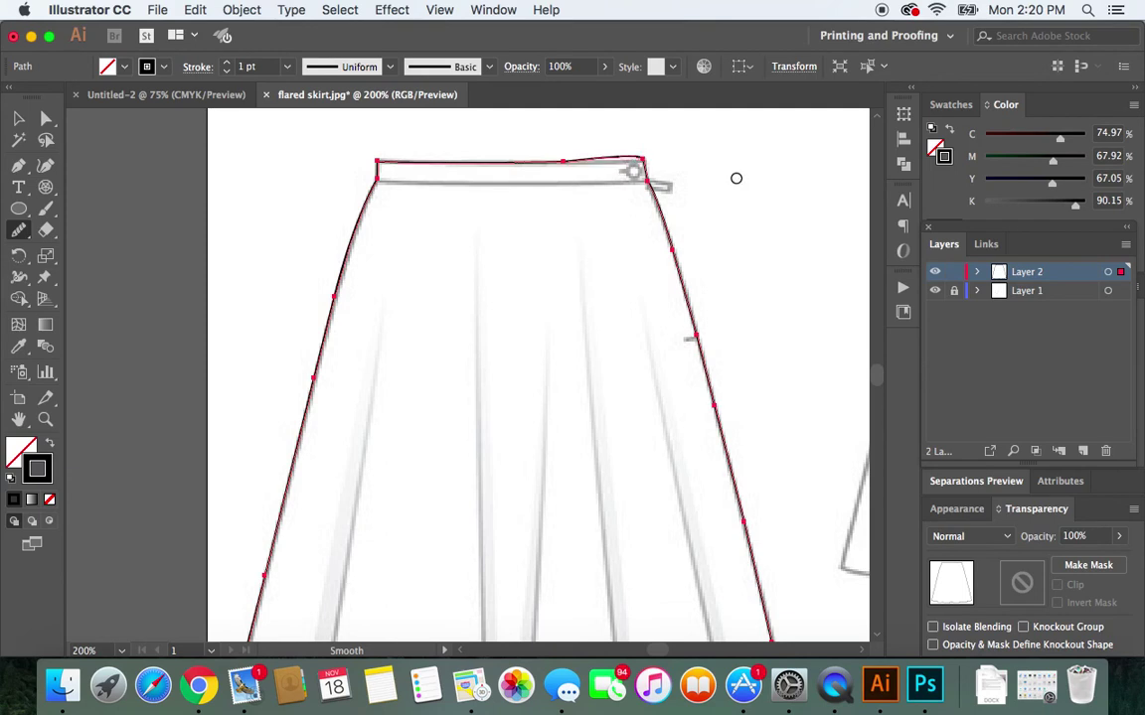
Step: Undo both smoothing strokes on the waistband's top edge
{"action": "left_click", "coordinate": [195, 8]}
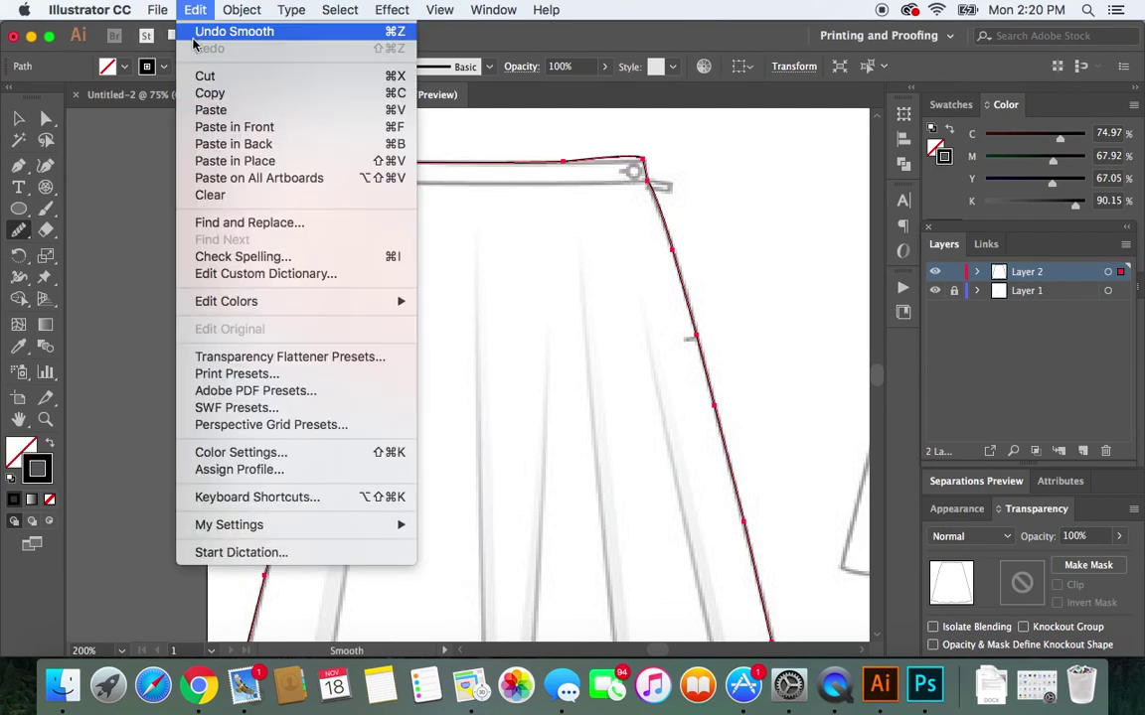
{"action": "left_click", "coordinate": [196, 32]}
{"action": "left_click", "coordinate": [195, 9]}
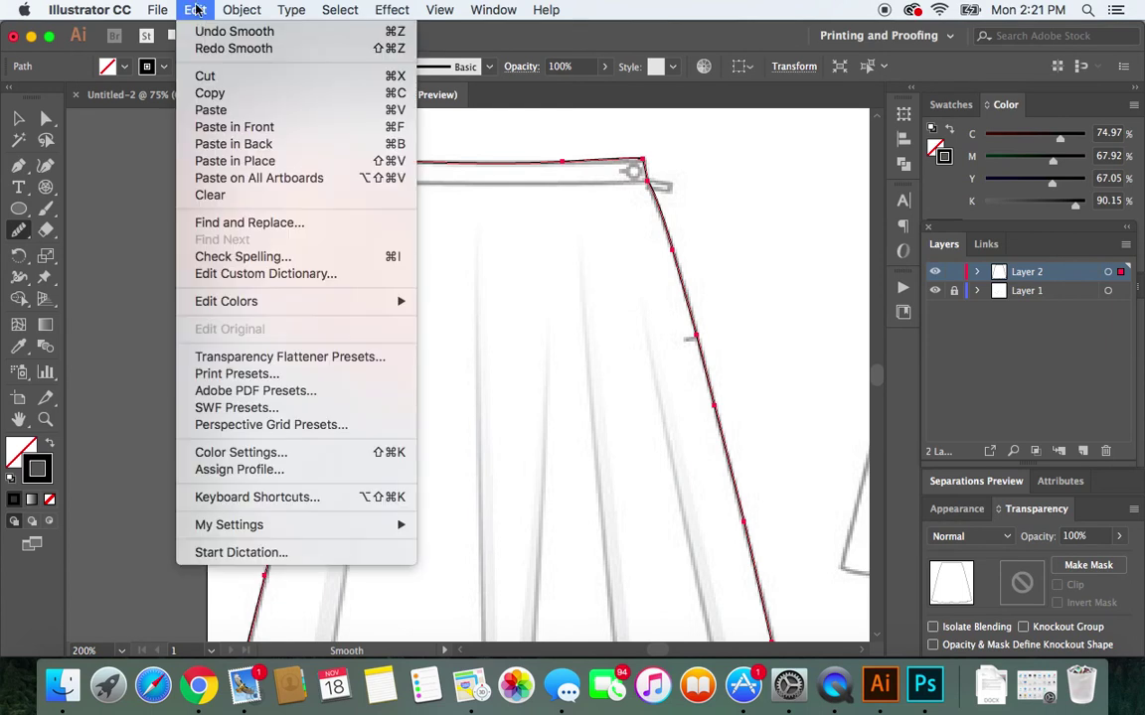
{"action": "left_click", "coordinate": [200, 31]}
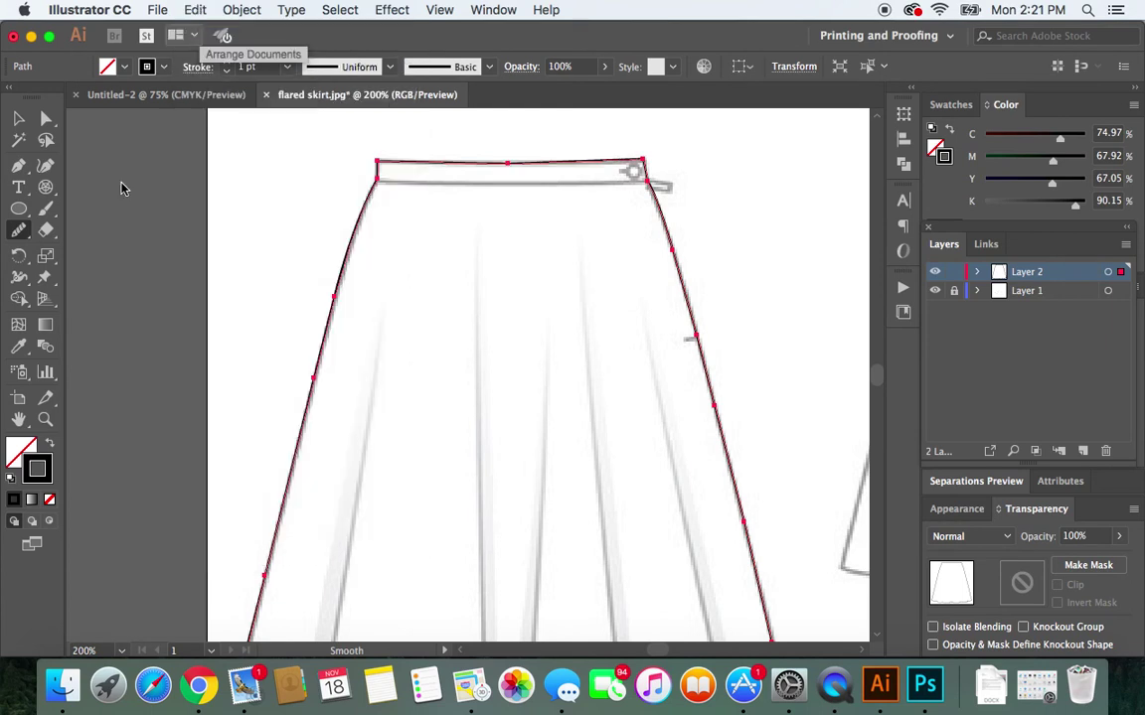
Step: Try to smooth the skirt's right hem corner and the lower end of the right side seam
{"action": "scroll", "coordinate": [497, 393], "scroll_direction": "down", "scroll_amount": 5}
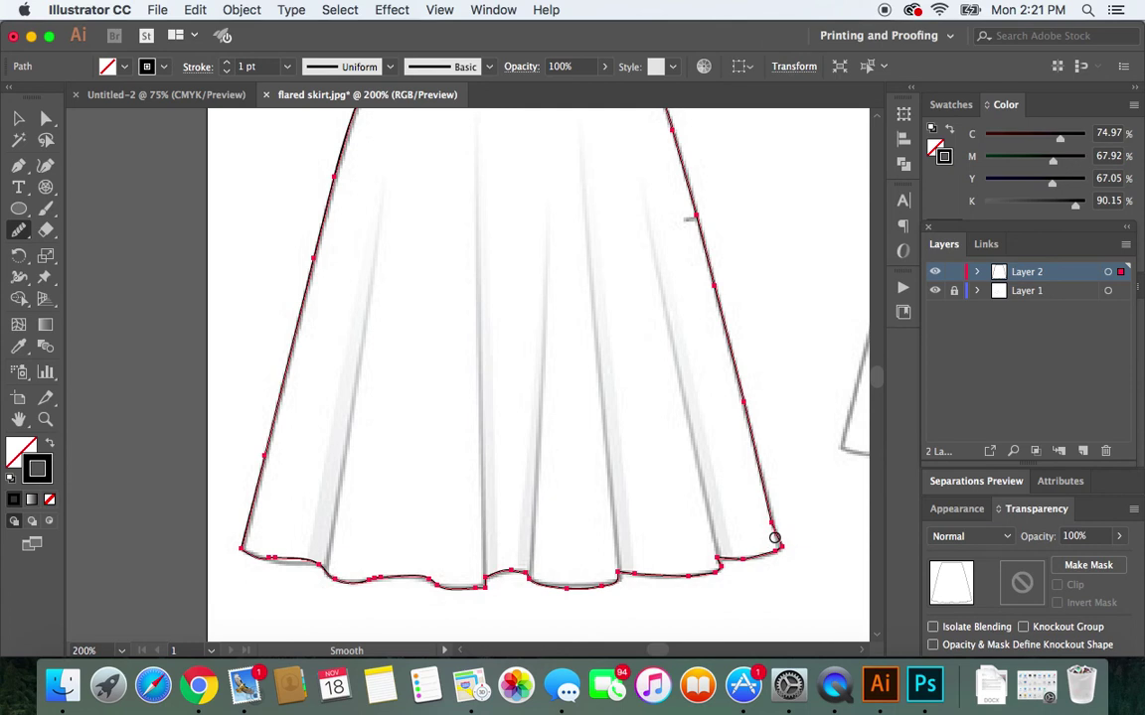
{"action": "left_click_drag", "start_coordinate": [777, 553], "coordinate": [757, 457]}
{"action": "left_click_drag", "start_coordinate": [774, 524], "coordinate": [782, 593]}
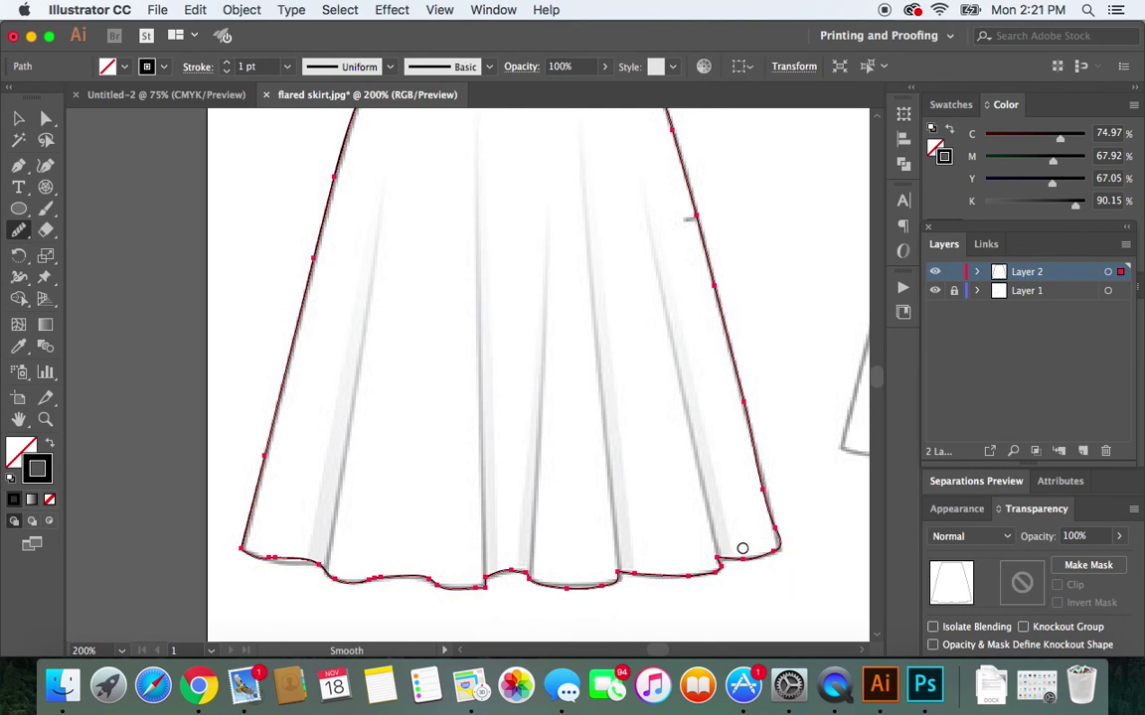
Step: Undo both smoothing strokes at the skirt's right hem corner
{"action": "left_click", "coordinate": [190, 10]}
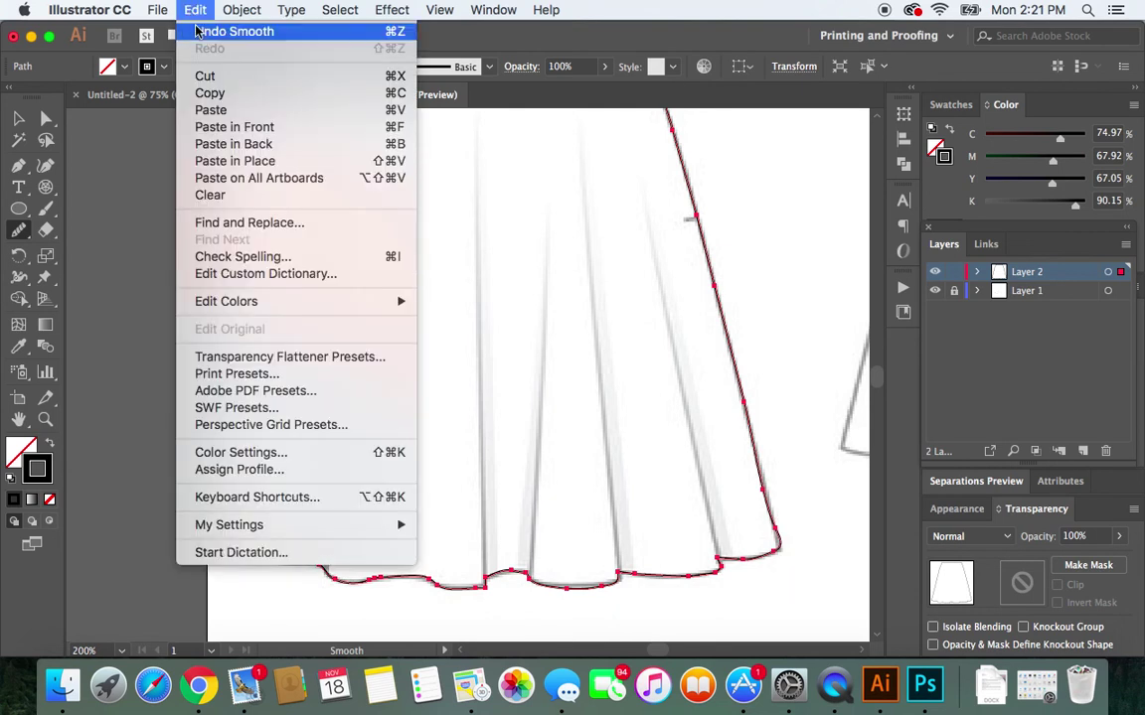
{"action": "left_click", "coordinate": [197, 28]}
{"action": "left_click", "coordinate": [193, 10]}
{"action": "left_click", "coordinate": [198, 30]}
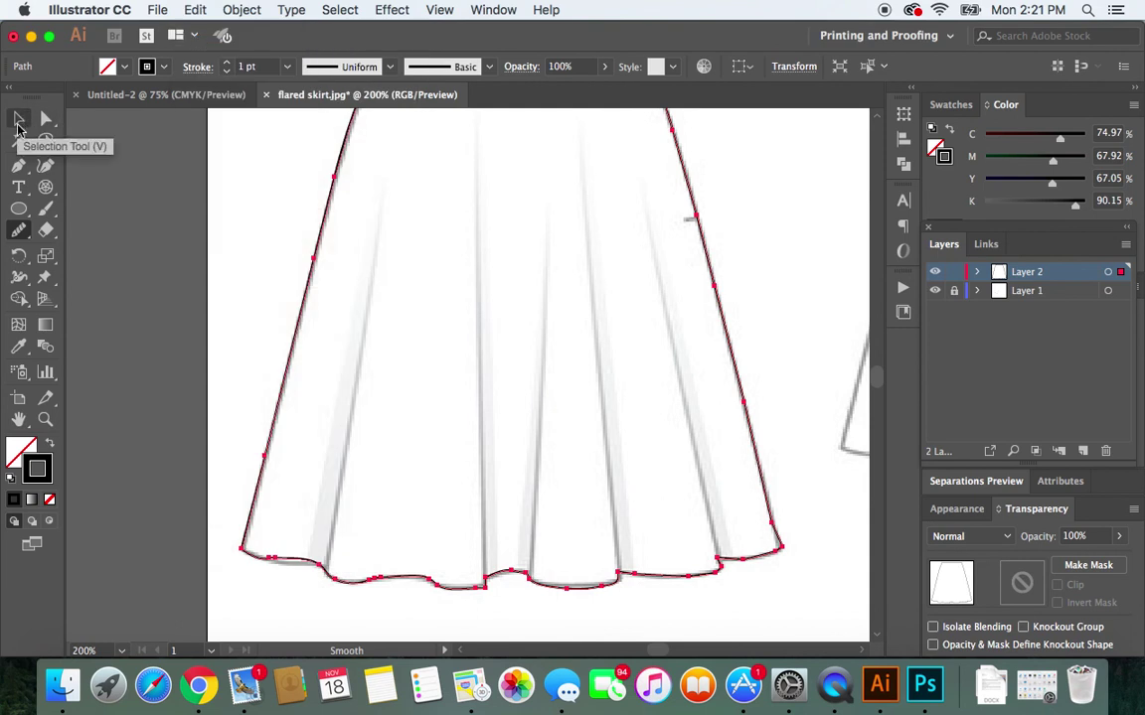
Step: Smooth the hem over the raised inner pleat beside the middle panel, and deselect the outline
{"action": "left_click", "coordinate": [17, 123]}
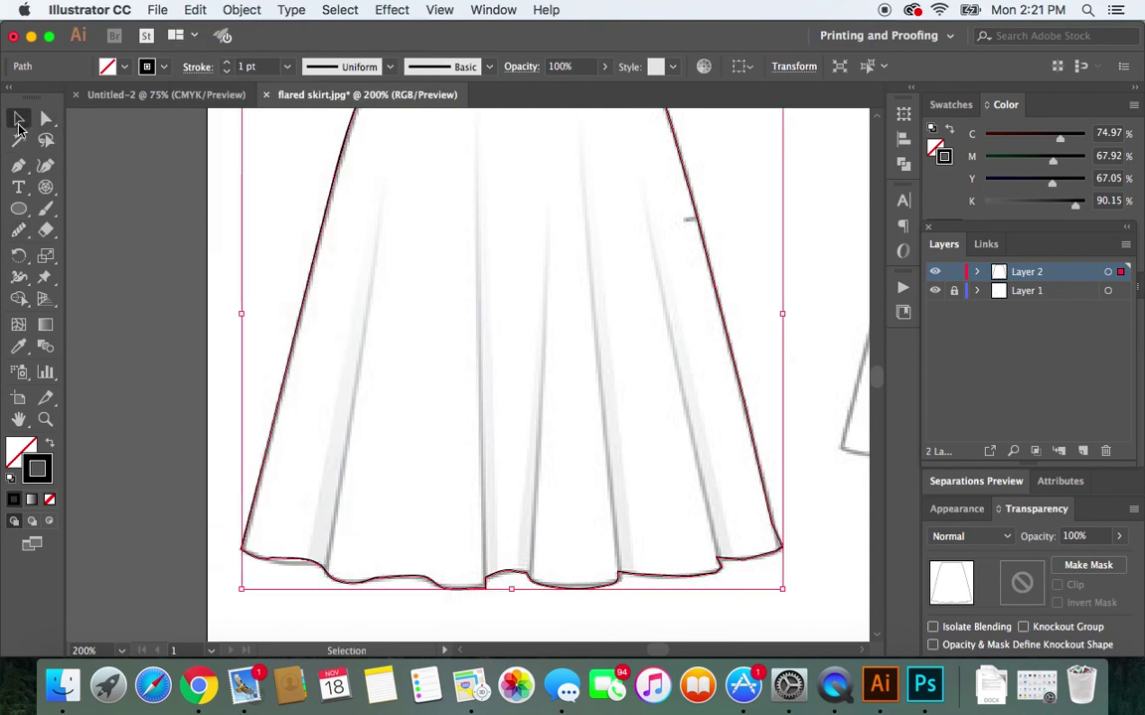
{"action": "left_click", "coordinate": [167, 272]}
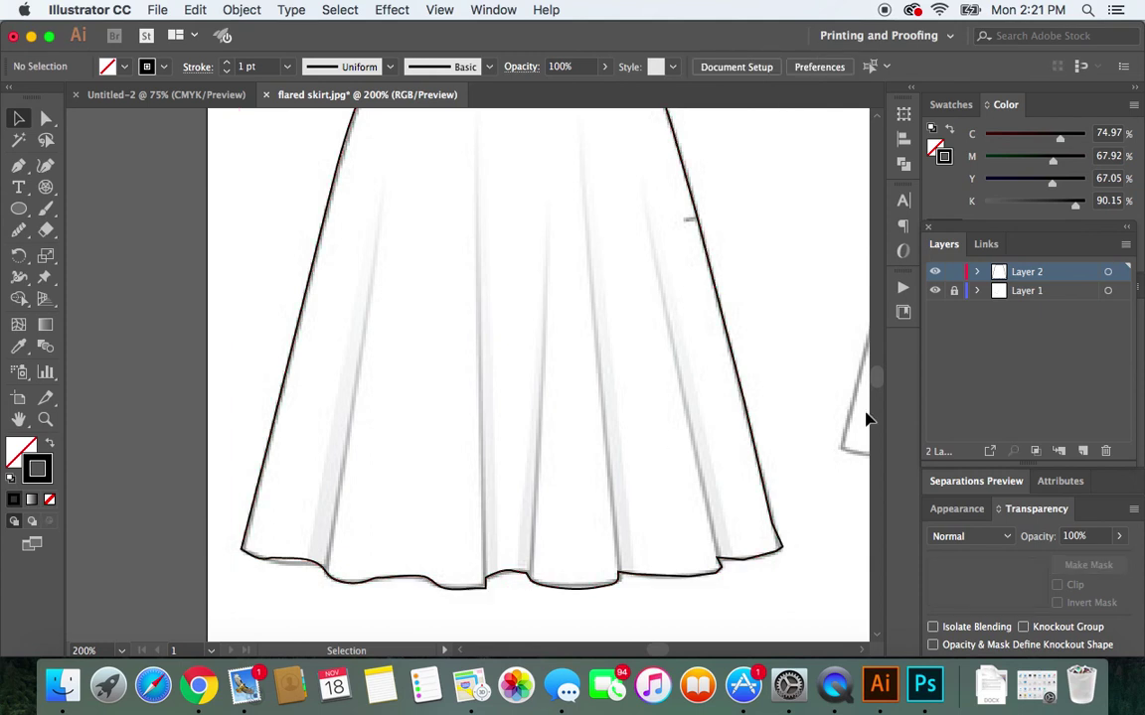
{"action": "scroll", "coordinate": [866, 419], "scroll_direction": "up", "scroll_amount": 3}
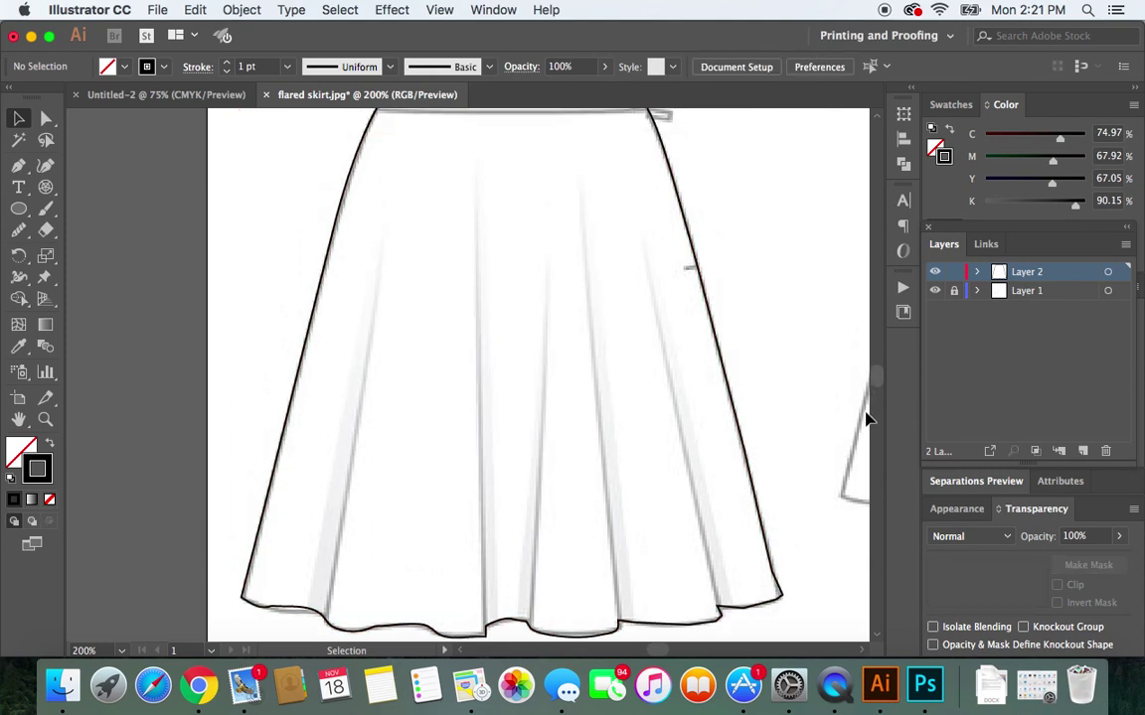
{"action": "scroll", "coordinate": [866, 420], "scroll_direction": "down", "scroll_amount": 8}
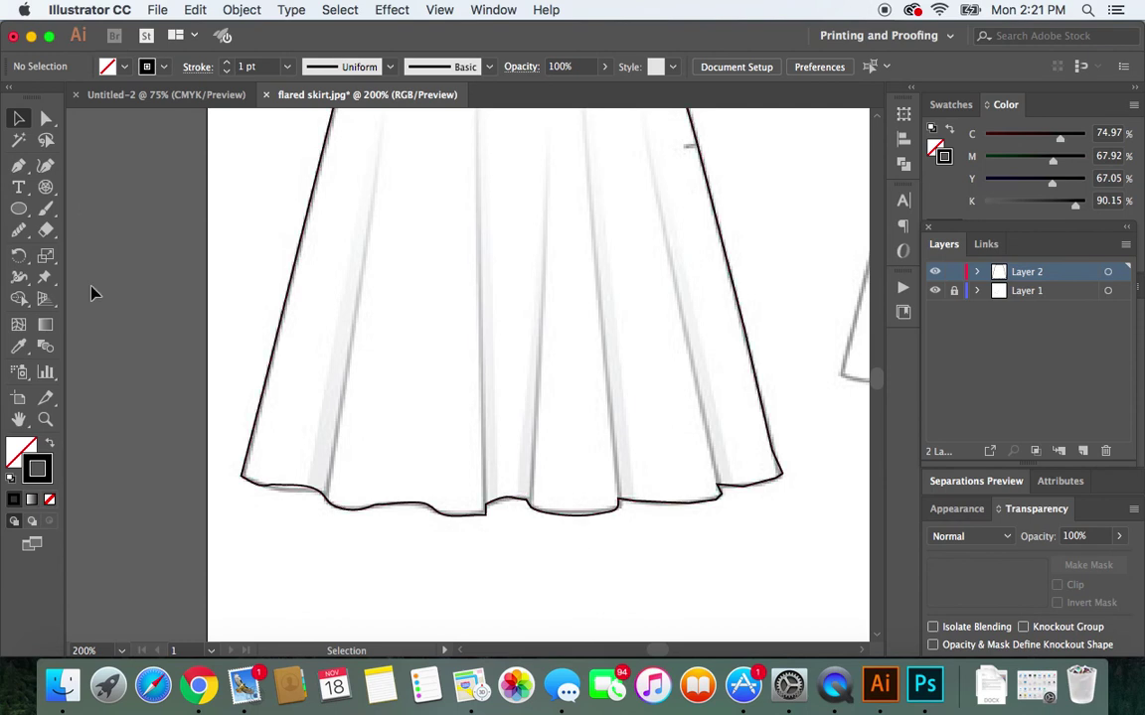
{"action": "left_click", "coordinate": [47, 120]}
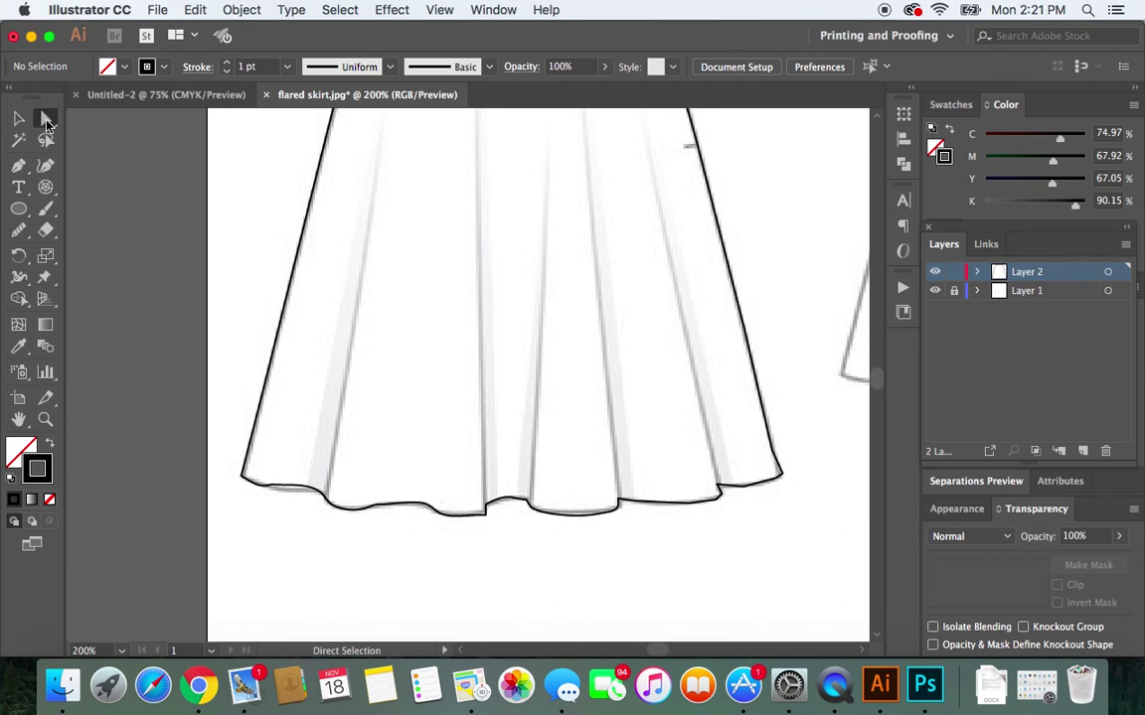
{"action": "left_click", "coordinate": [515, 502]}
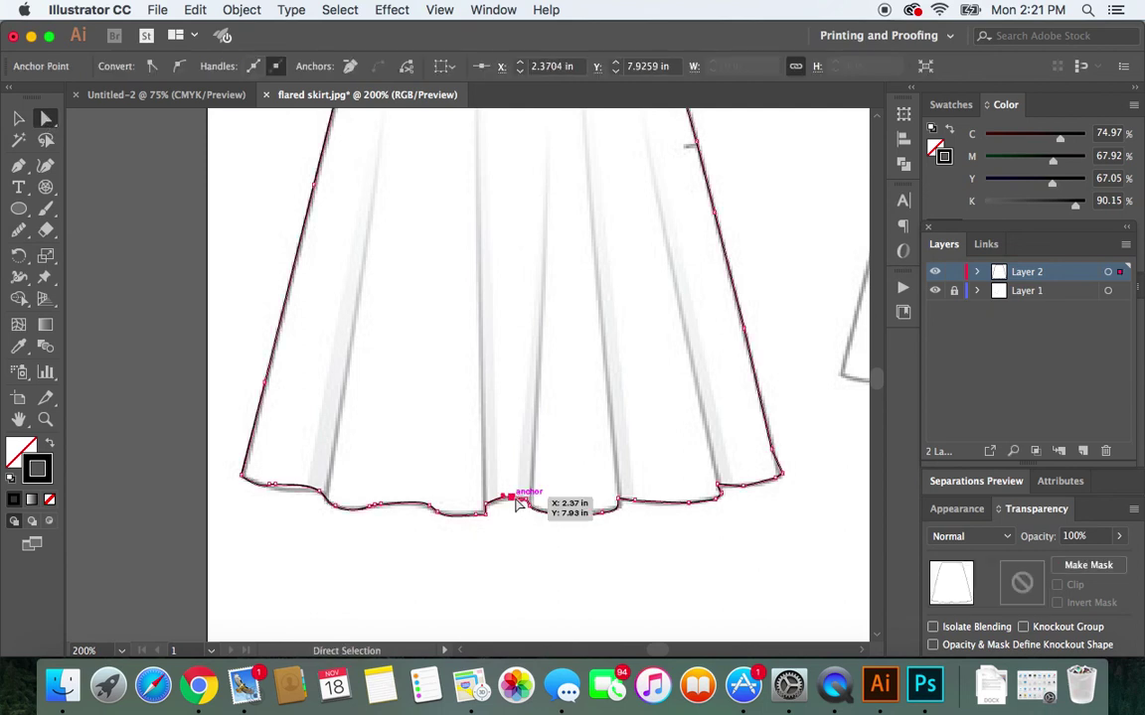
{"action": "left_click", "coordinate": [16, 232]}
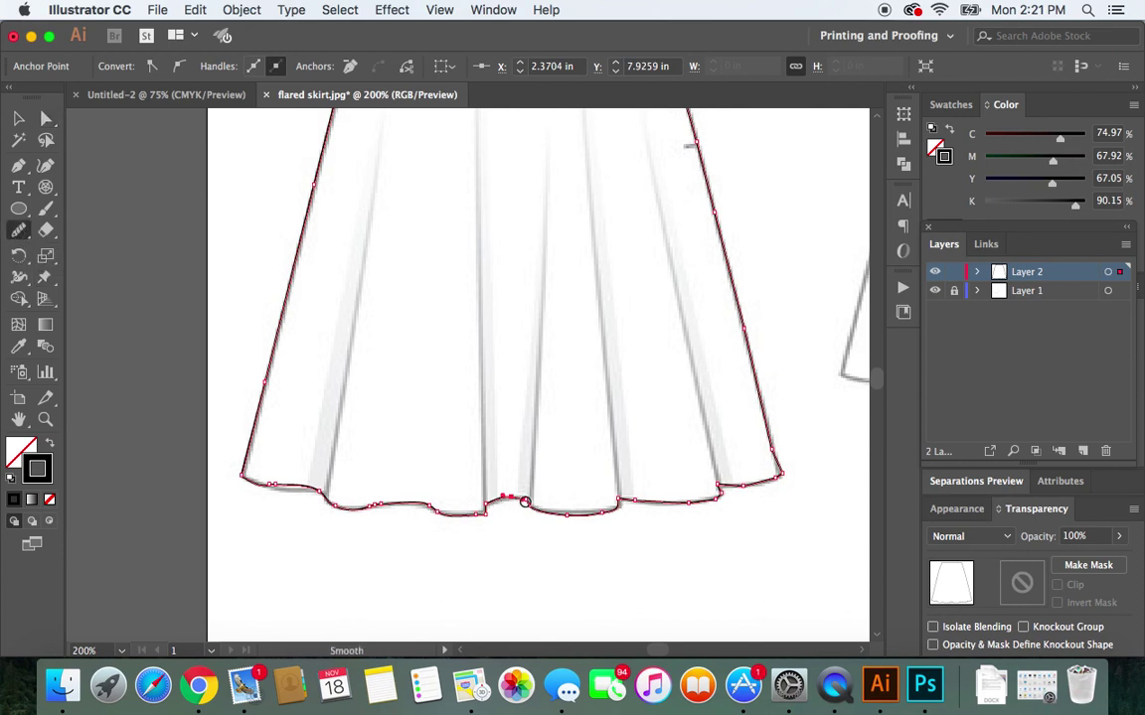
{"action": "left_click_drag", "start_coordinate": [525, 502], "coordinate": [495, 505]}
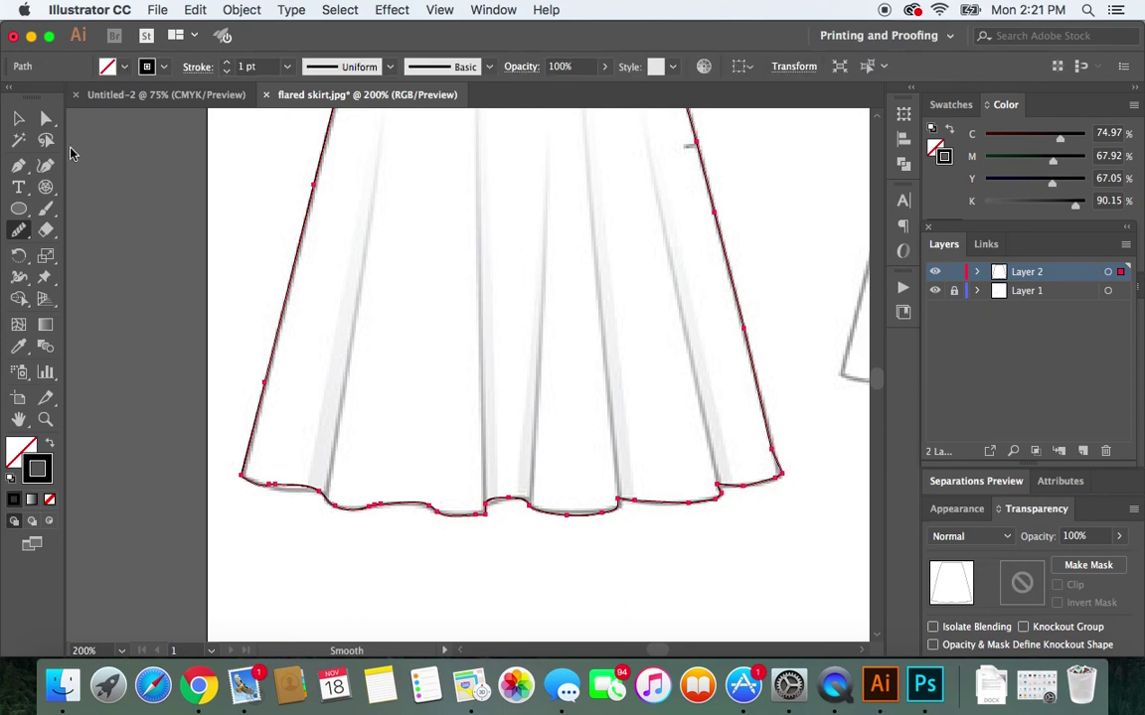
{"action": "left_click", "coordinate": [20, 119]}
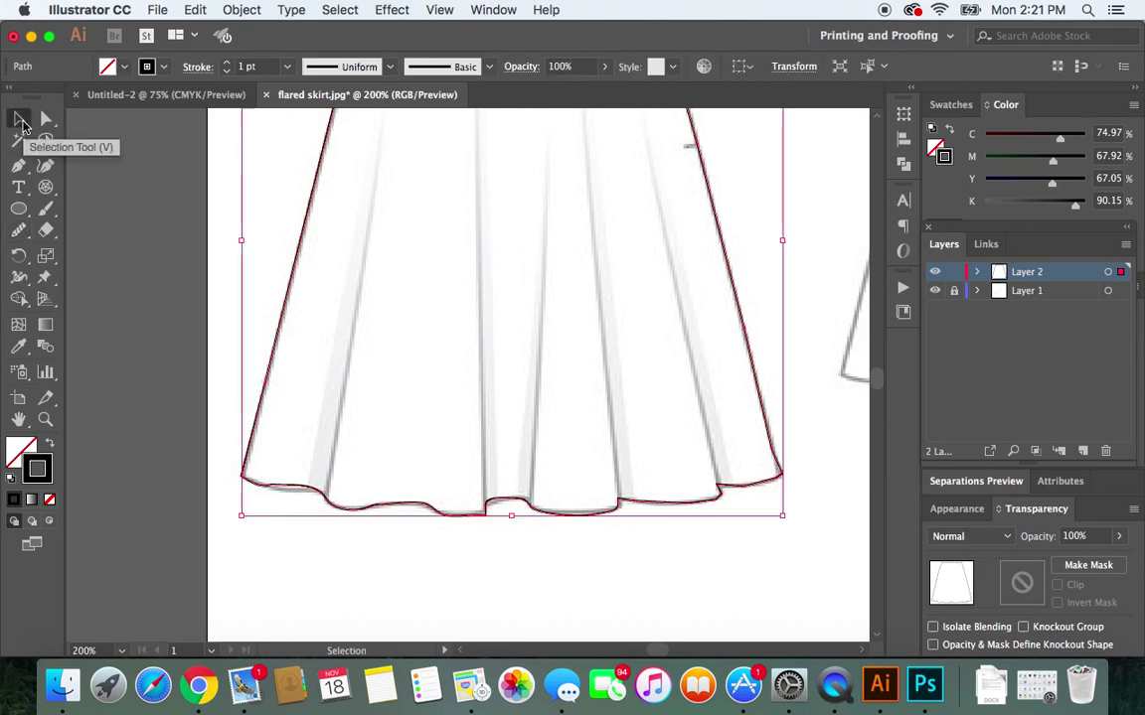
{"action": "left_click", "coordinate": [154, 248]}
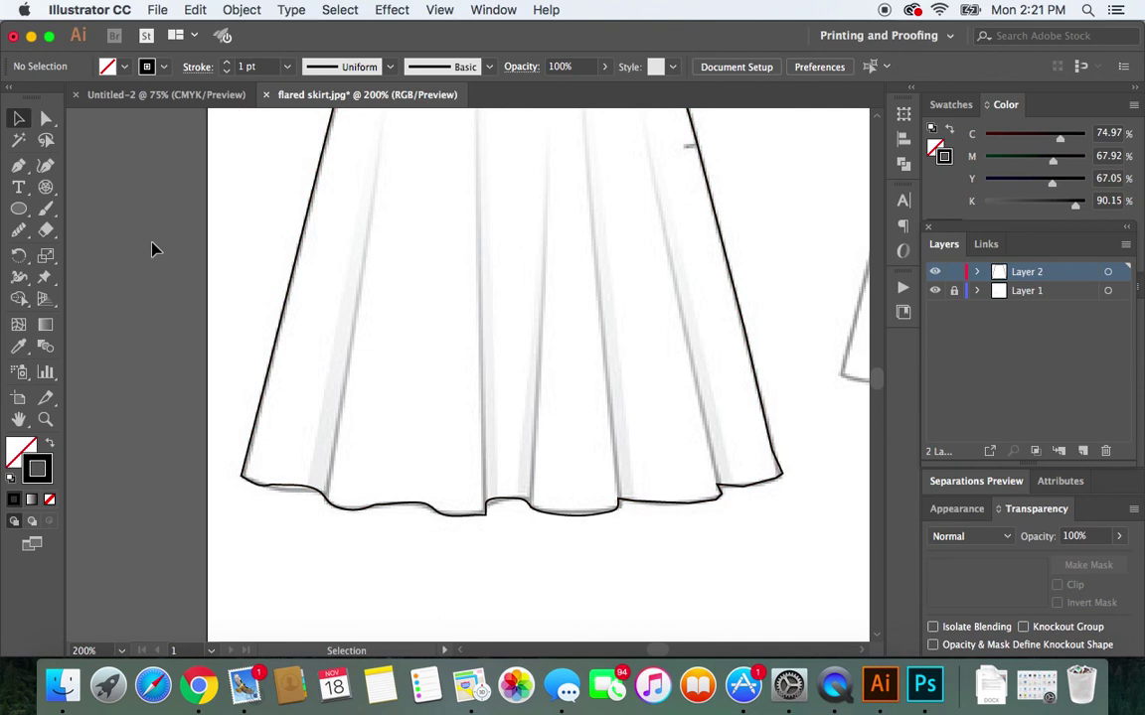
Step: Check the smoothed skirt outline against the template, as a whole and up close along the side seams
{"action": "scroll", "coordinate": [838, 520], "scroll_direction": "up", "scroll_amount": 1}
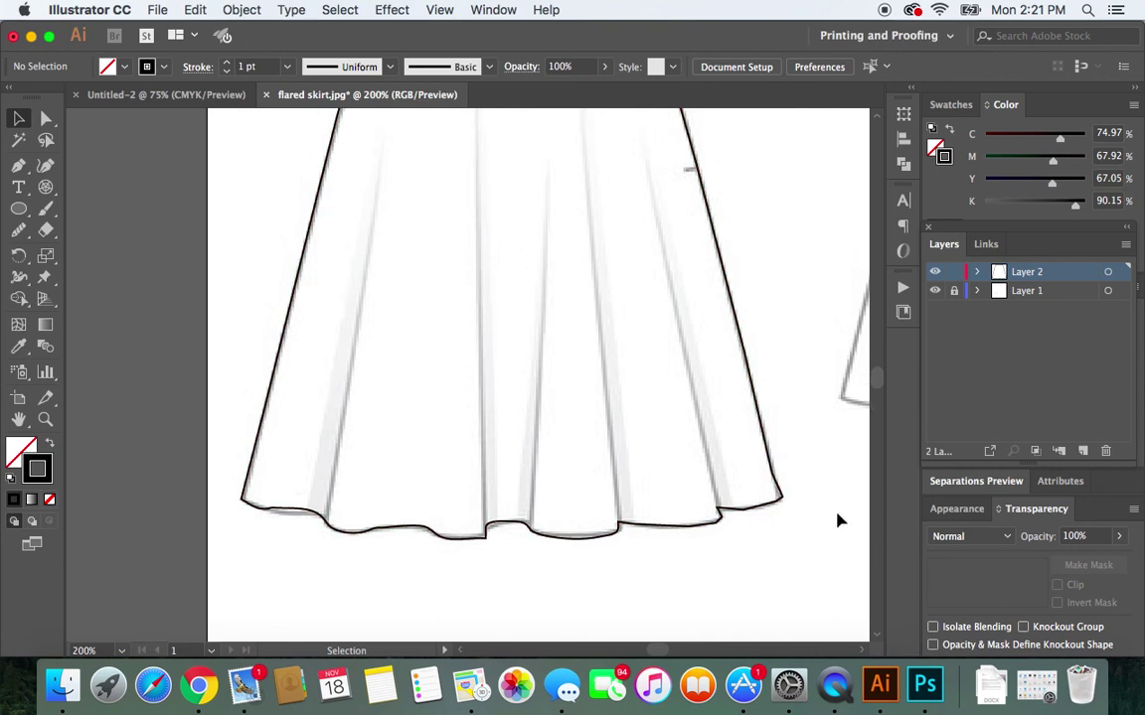
{"action": "key", "text": "super+minus"}
{"action": "key", "text": "super+minus"}
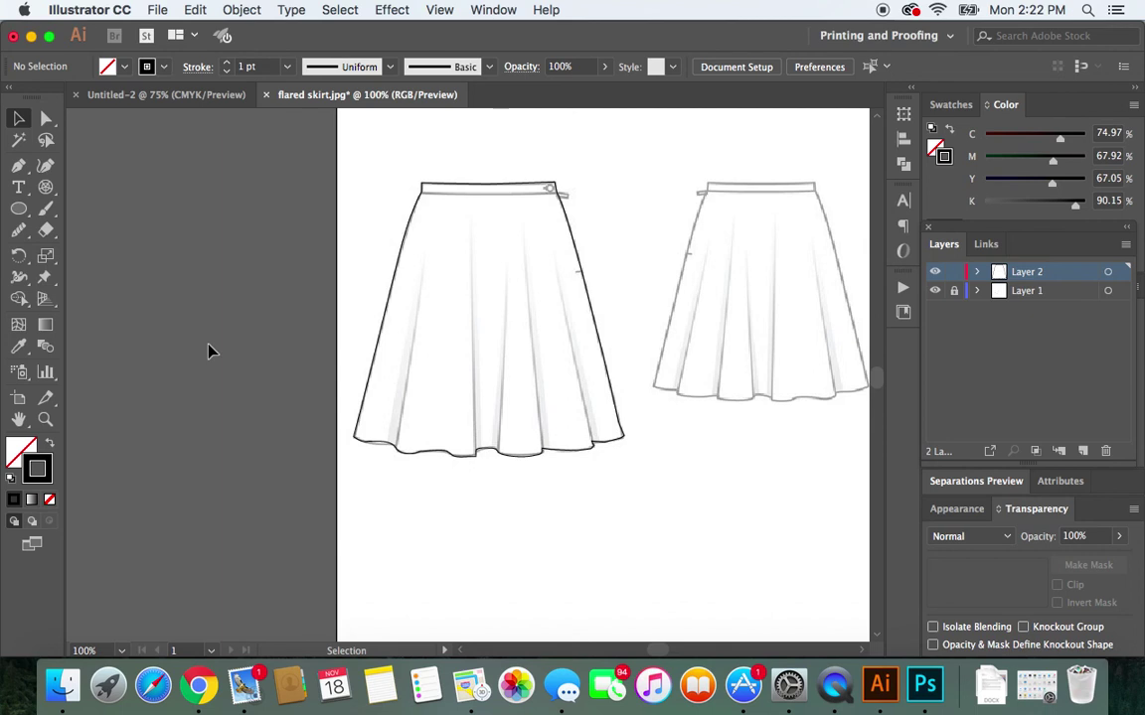
{"action": "key", "text": "super+equal"}
{"action": "key", "text": "super+equal"}
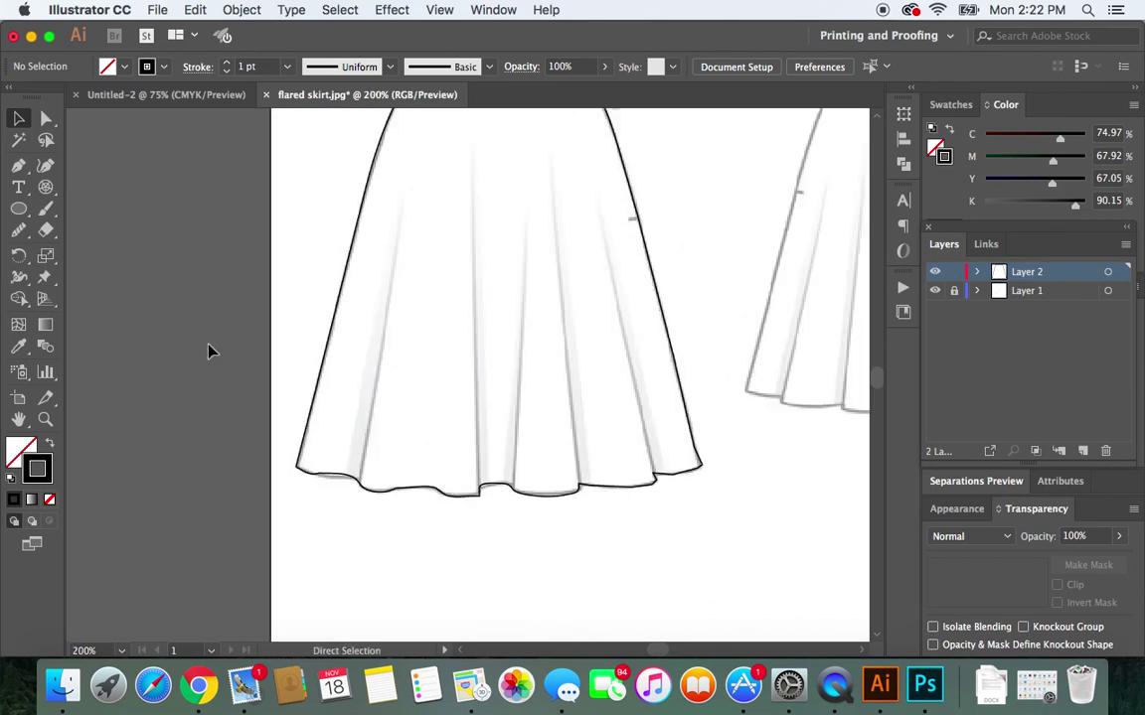
{"action": "scroll", "coordinate": [735, 376], "scroll_direction": "up", "scroll_amount": 5}
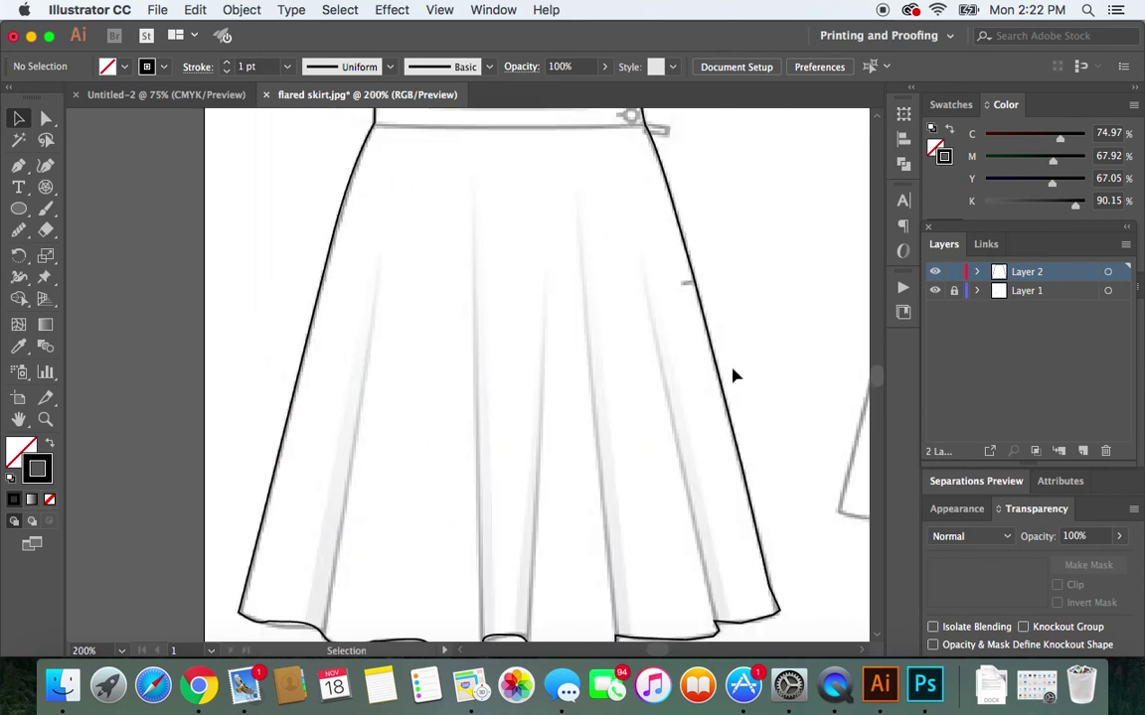
Step: Try to draw the waistband's lower seam as a straight line between the two side seams, and remove it
{"action": "scroll", "coordinate": [735, 376], "scroll_direction": "down", "scroll_amount": 1}
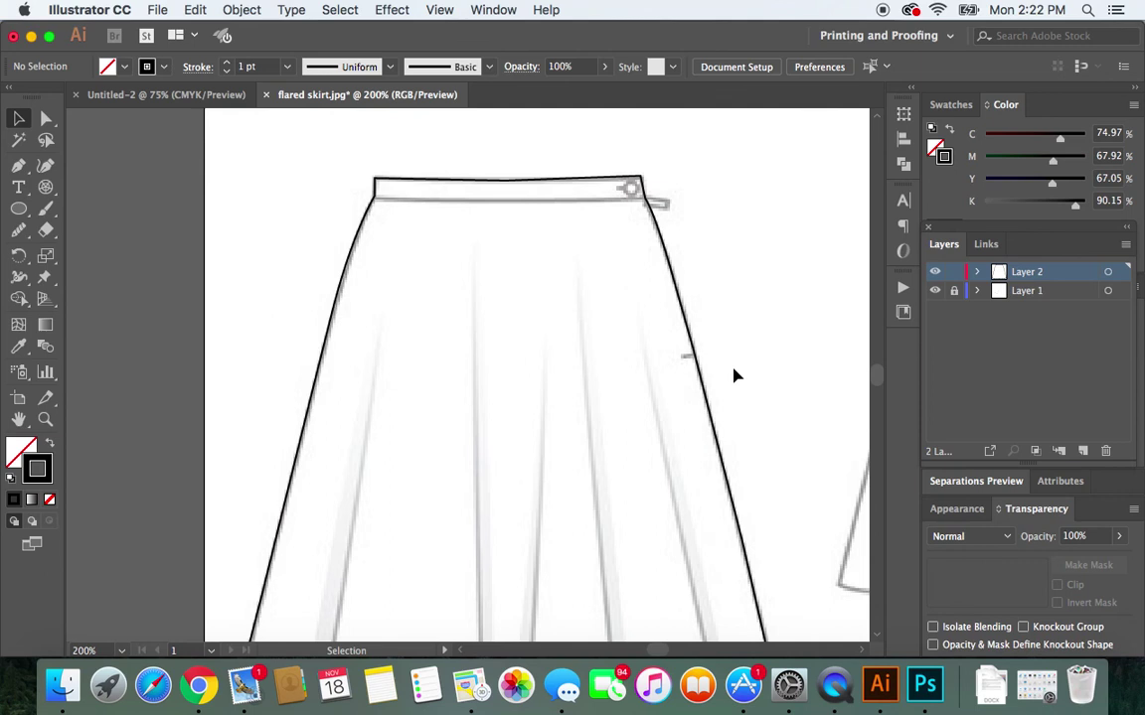
{"action": "left_click", "coordinate": [17, 169]}
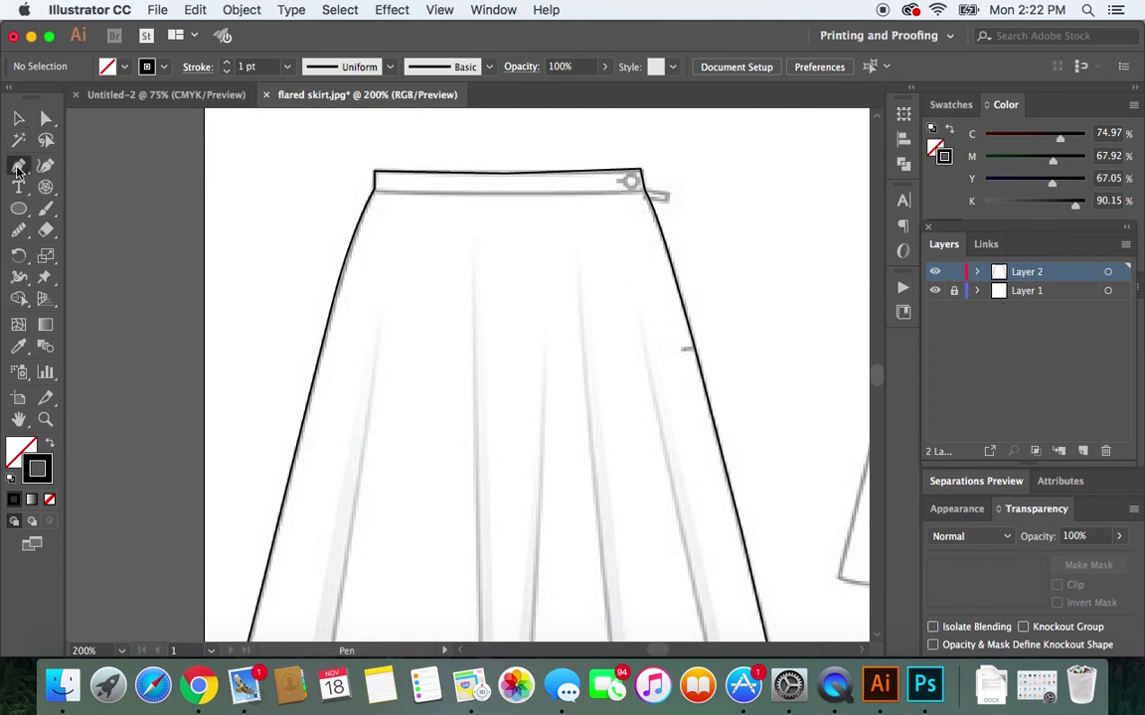
{"action": "left_click", "coordinate": [375, 187]}
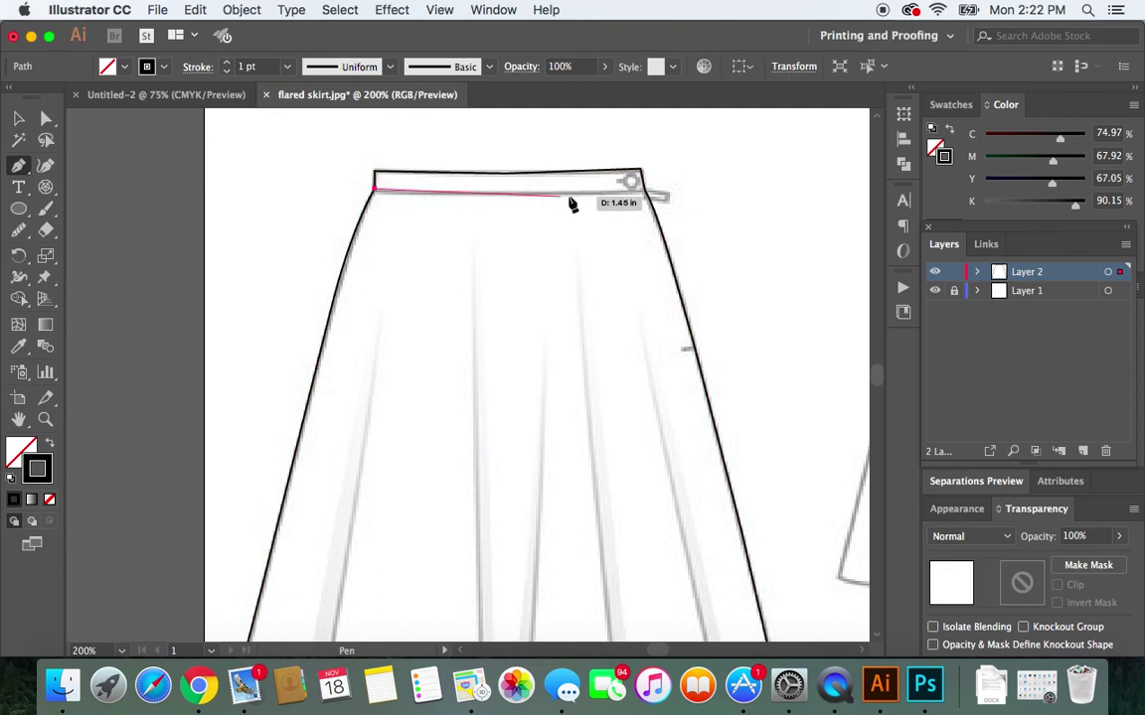
{"action": "left_click", "coordinate": [646, 195]}
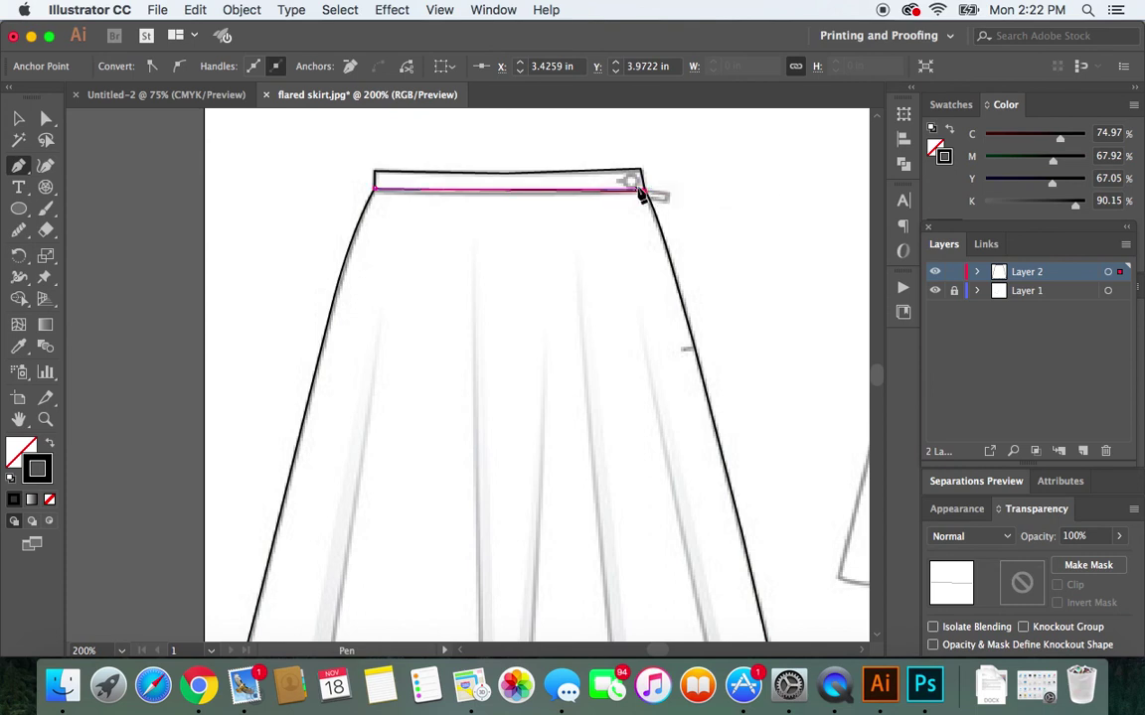
{"action": "left_click", "coordinate": [17, 121]}
{"action": "left_click", "coordinate": [159, 261]}
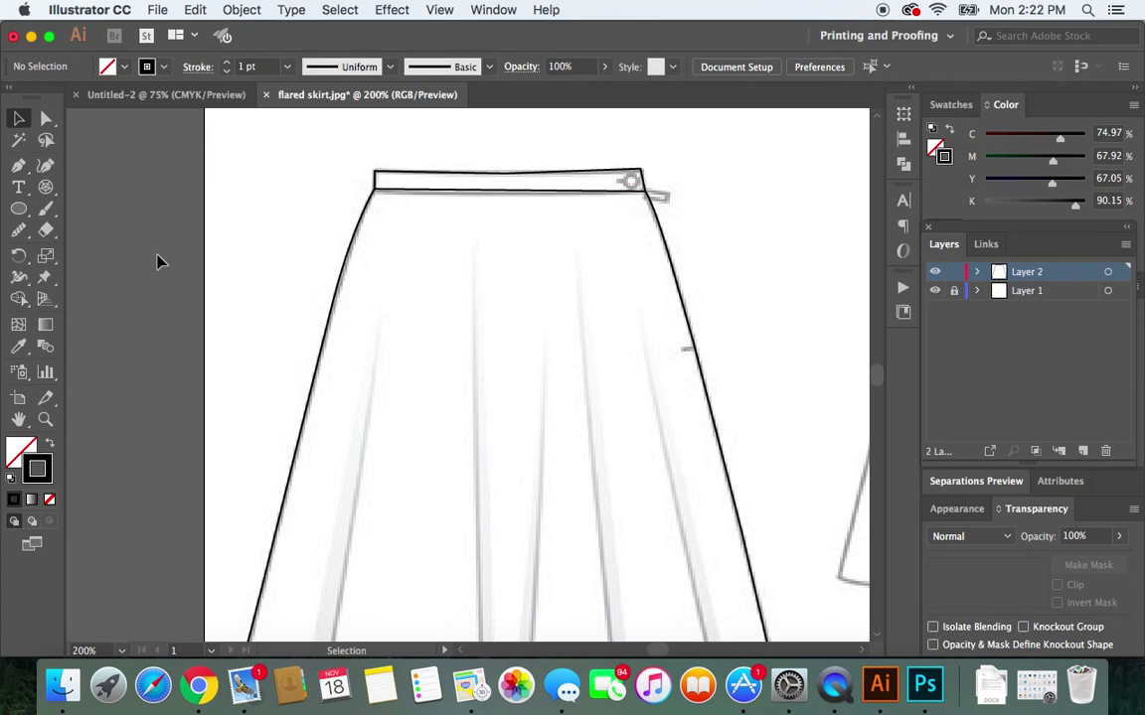
{"action": "left_click", "coordinate": [416, 195]}
{"action": "left_click", "coordinate": [416, 195], "text": "shift"}
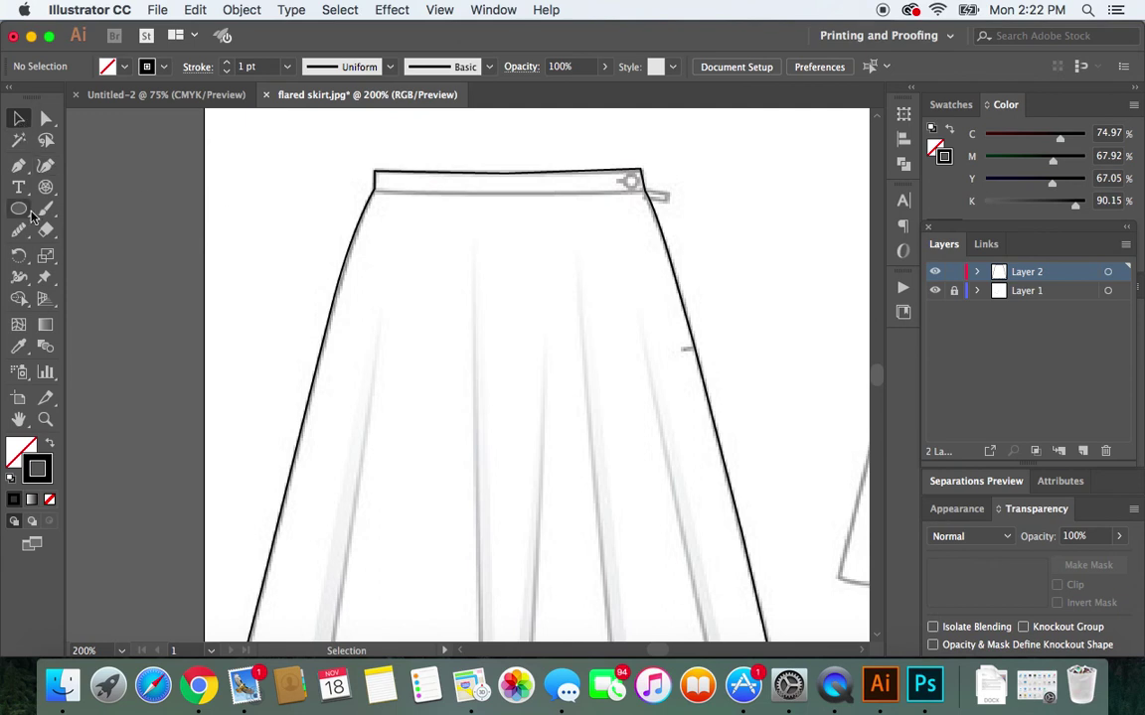
{"action": "left_click", "coordinate": [17, 169]}
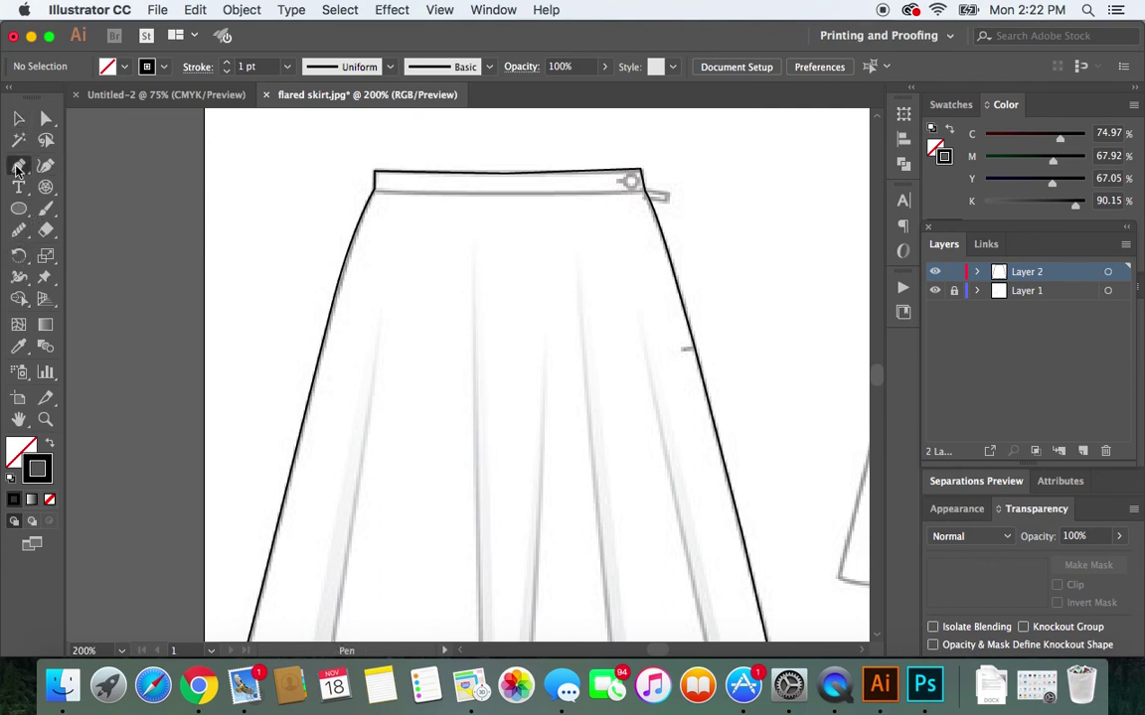
{"action": "left_click", "coordinate": [375, 191]}
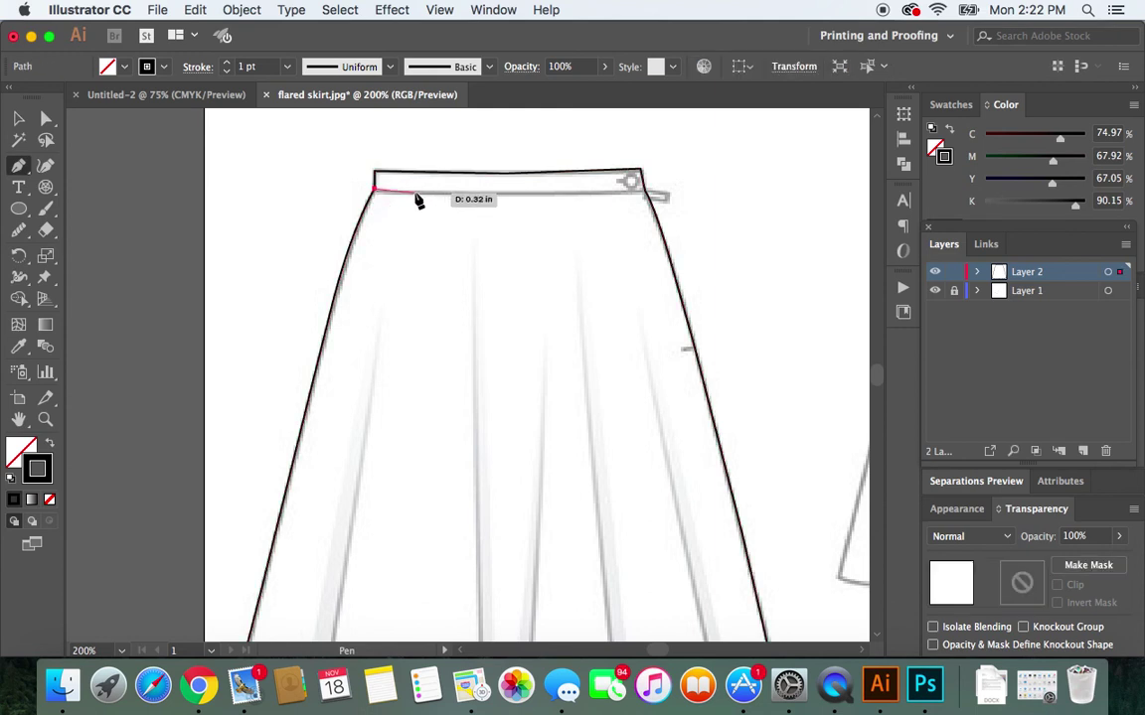
{"action": "left_click", "coordinate": [417, 194]}
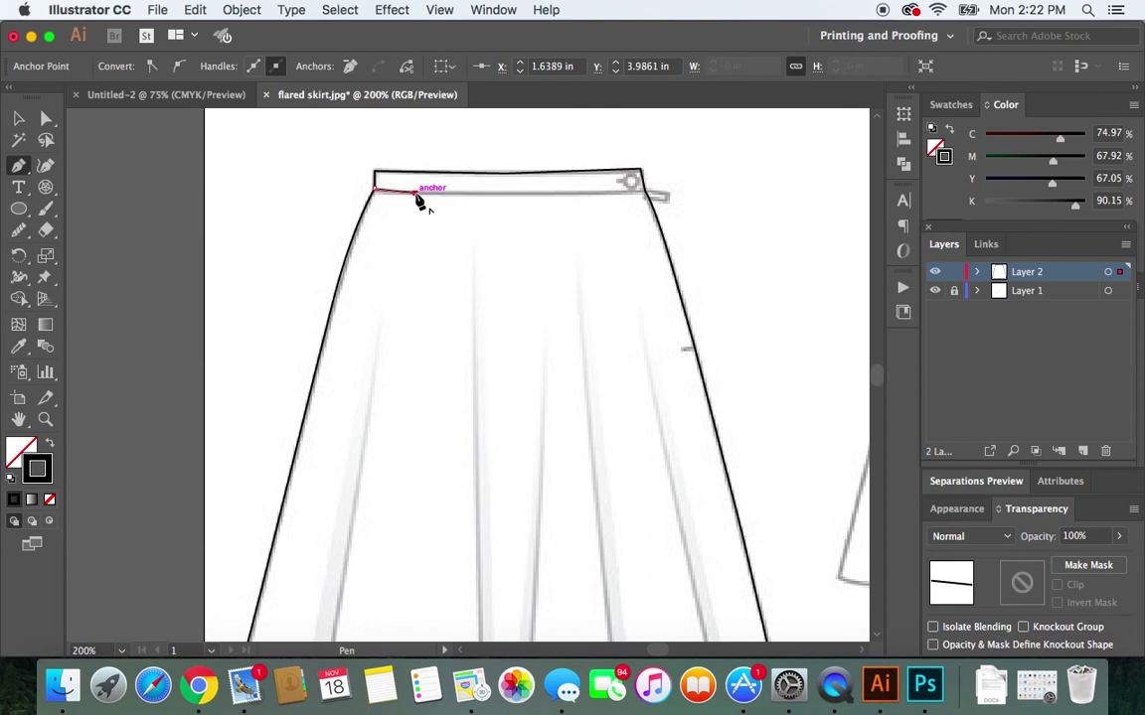
{"action": "key", "text": "super+z"}
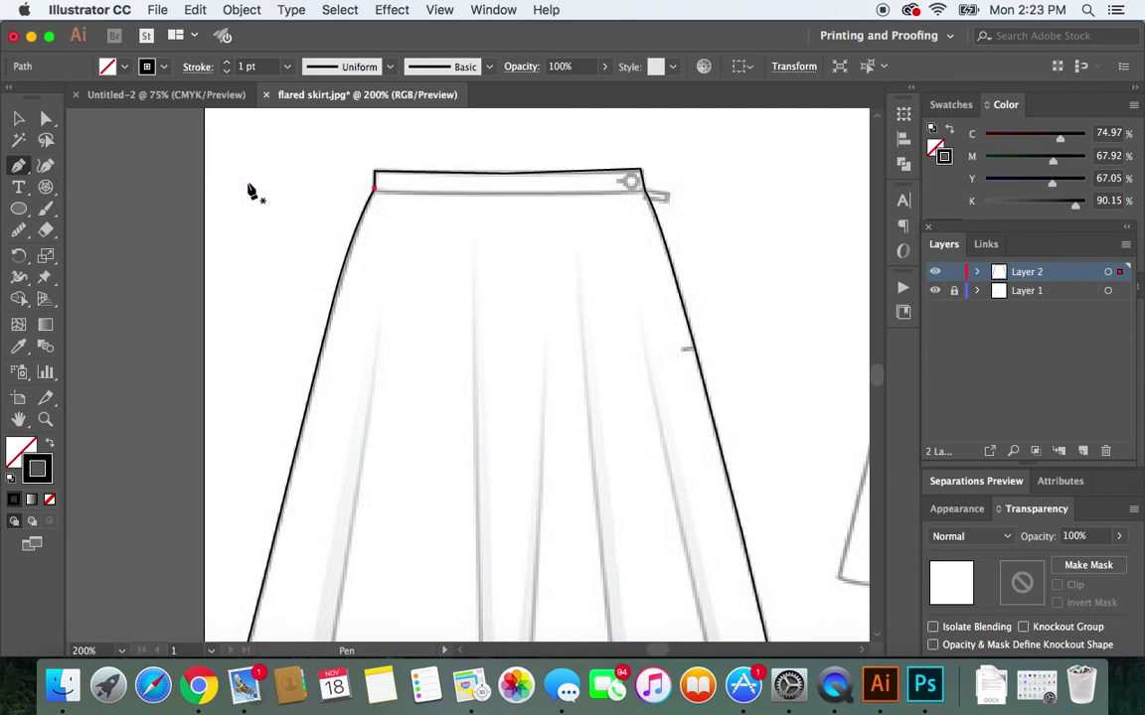
{"action": "left_click", "coordinate": [94, 187], "text": "super"}
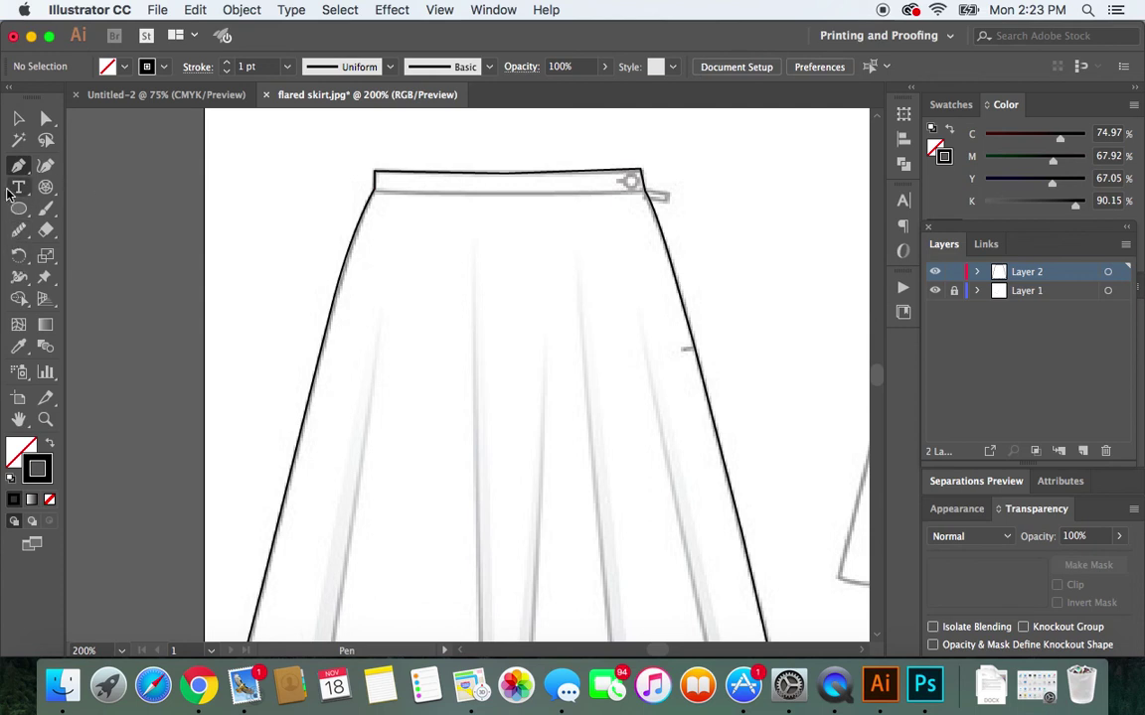
Step: Draw the waistband's lower seam with the Pen tool from the left side seam to the right, and deselect it
{"action": "left_click", "coordinate": [373, 193]}
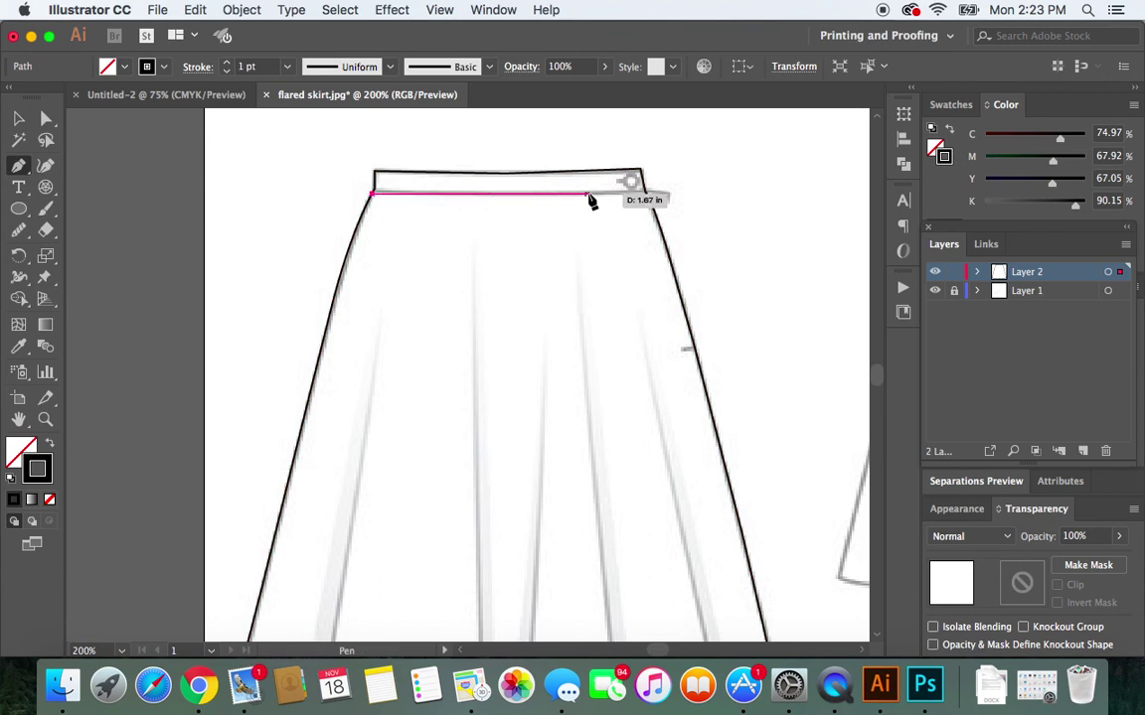
{"action": "left_click", "coordinate": [648, 196]}
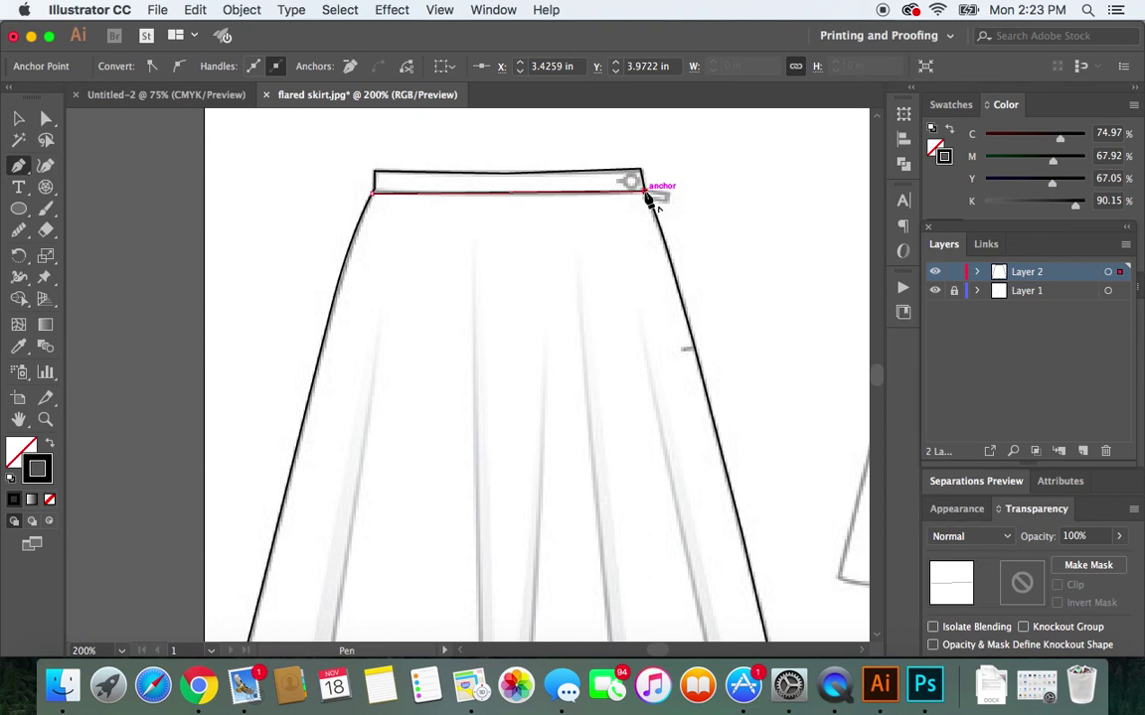
{"action": "left_click", "coordinate": [20, 118]}
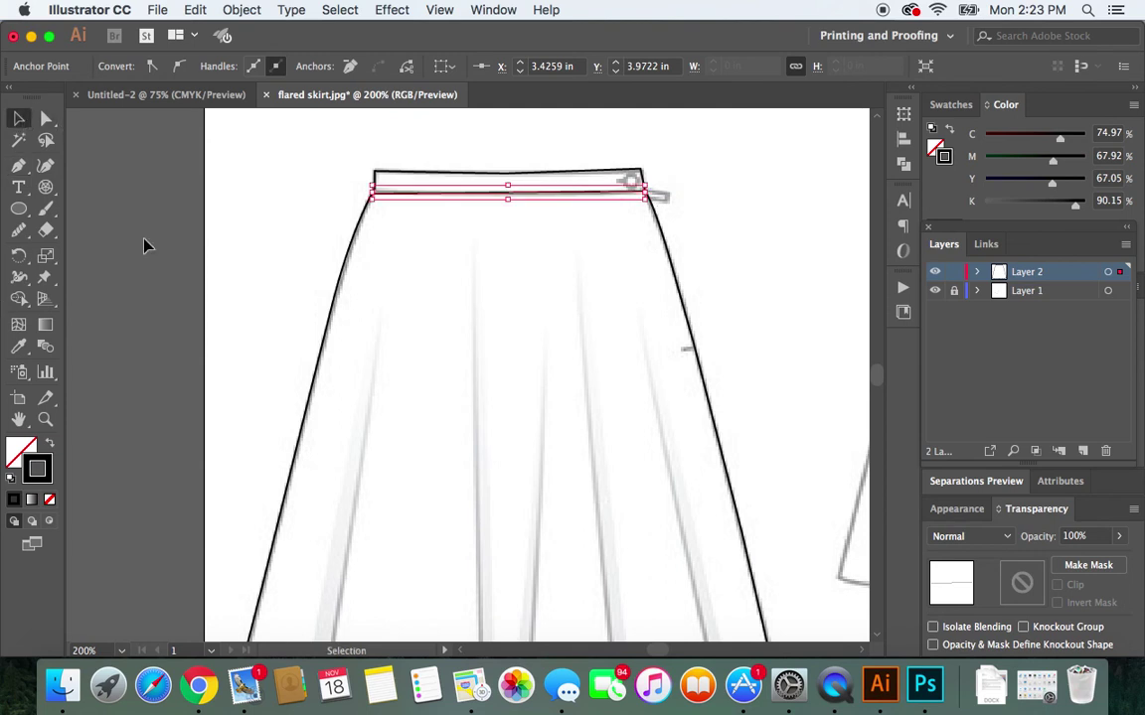
{"action": "left_click", "coordinate": [144, 246]}
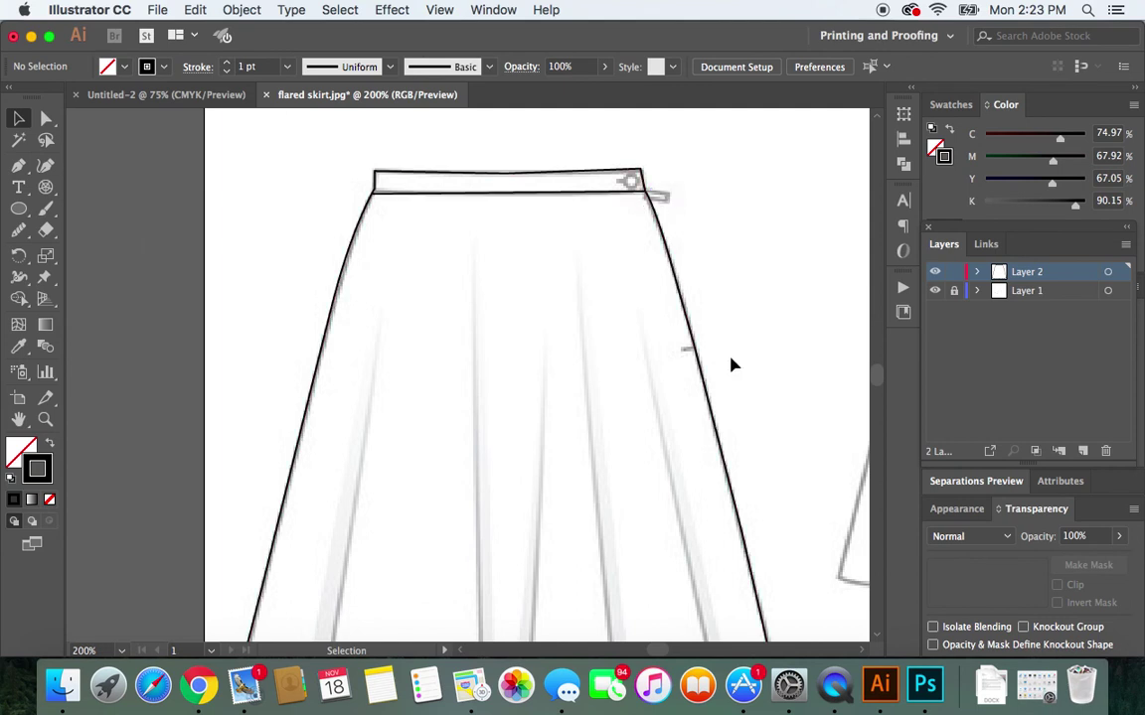
Step: Trace the short horizontal notch mark on the skirt's right side seam with the Pen tool, and deselect it
{"action": "left_click", "coordinate": [20, 167]}
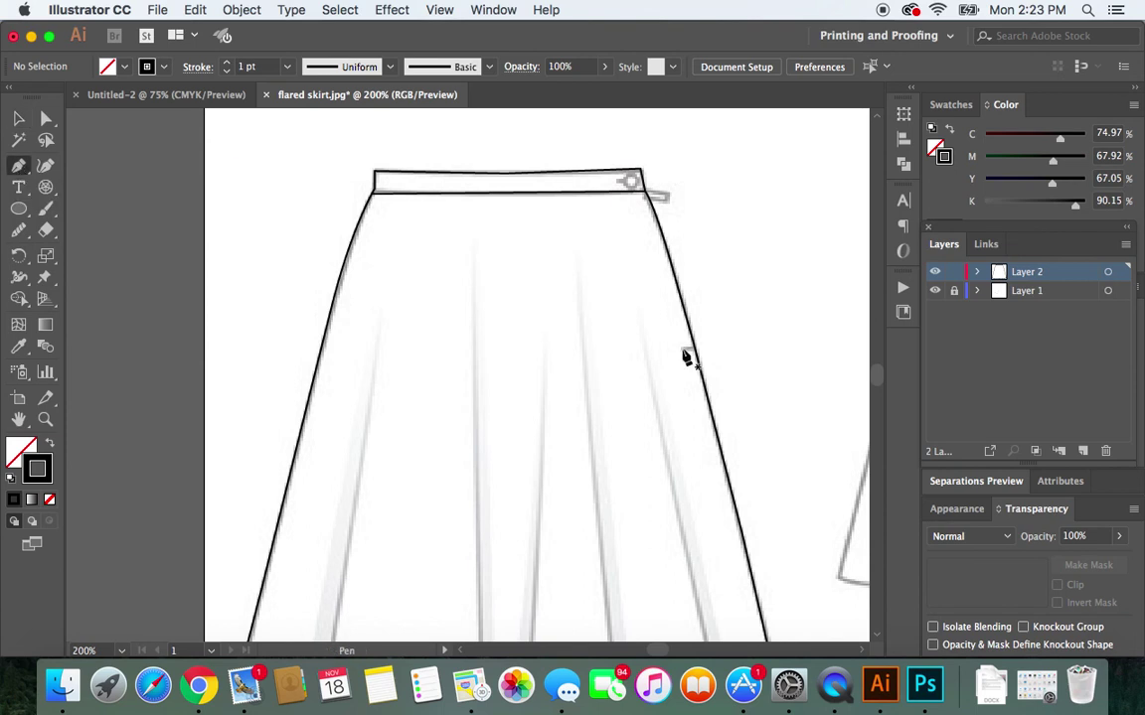
{"action": "left_click_drag", "start_coordinate": [685, 356], "coordinate": [699, 358]}
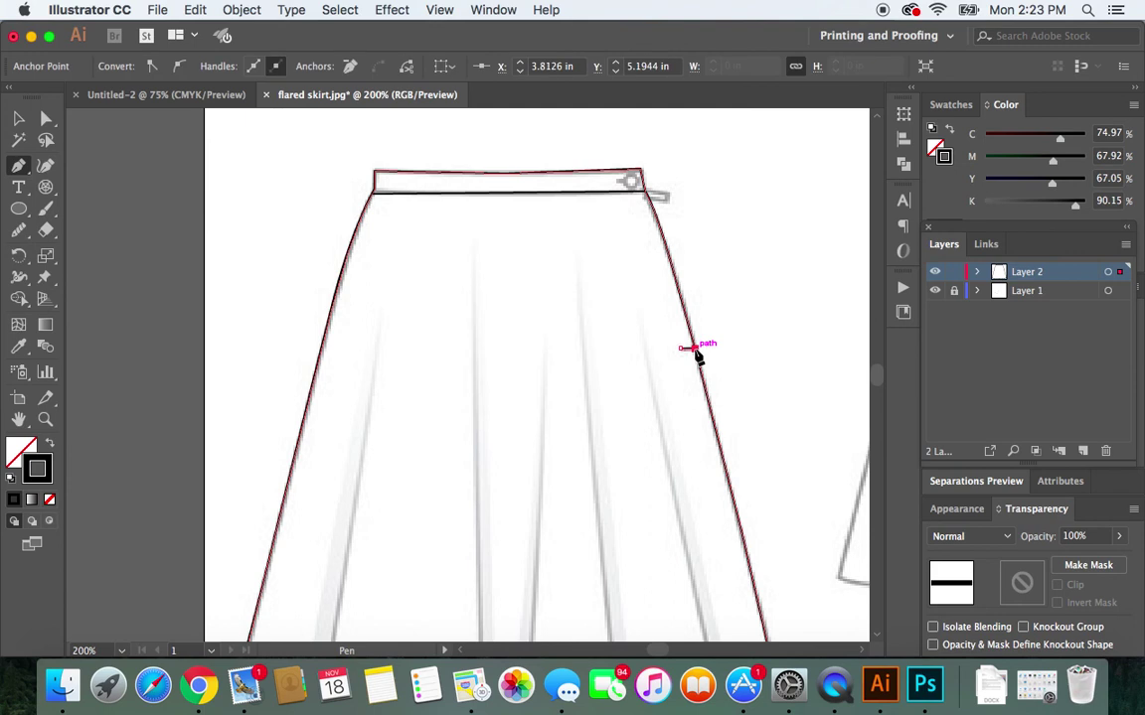
{"action": "left_click", "coordinate": [19, 121]}
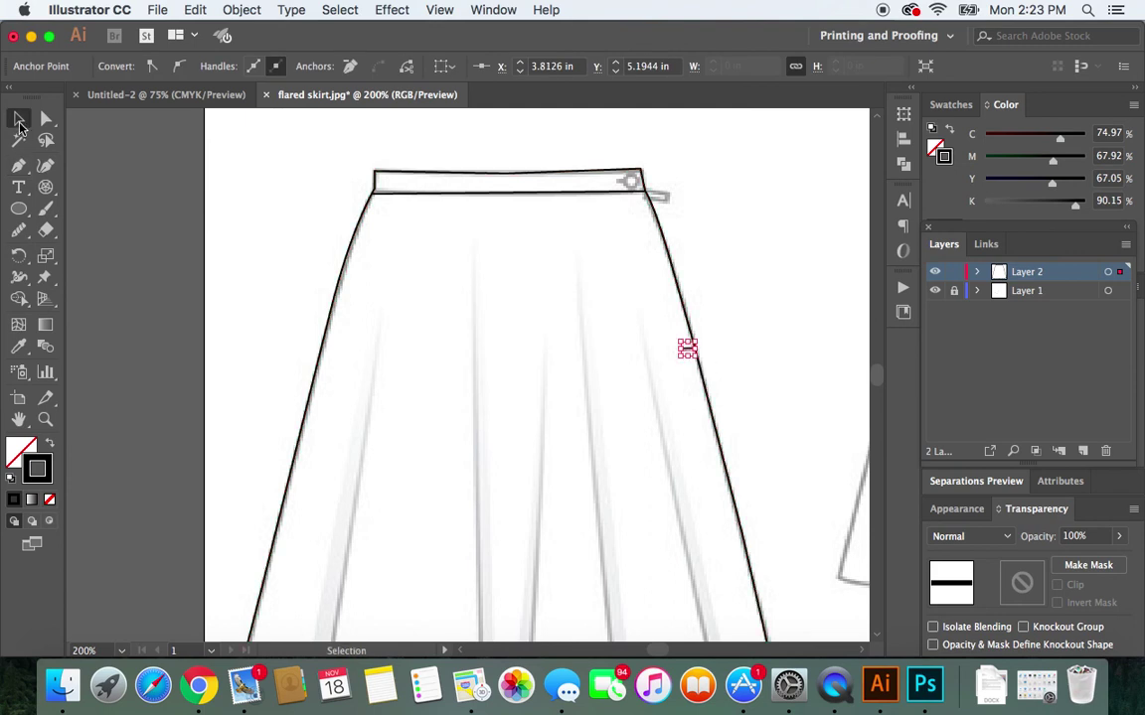
{"action": "left_click", "coordinate": [141, 276]}
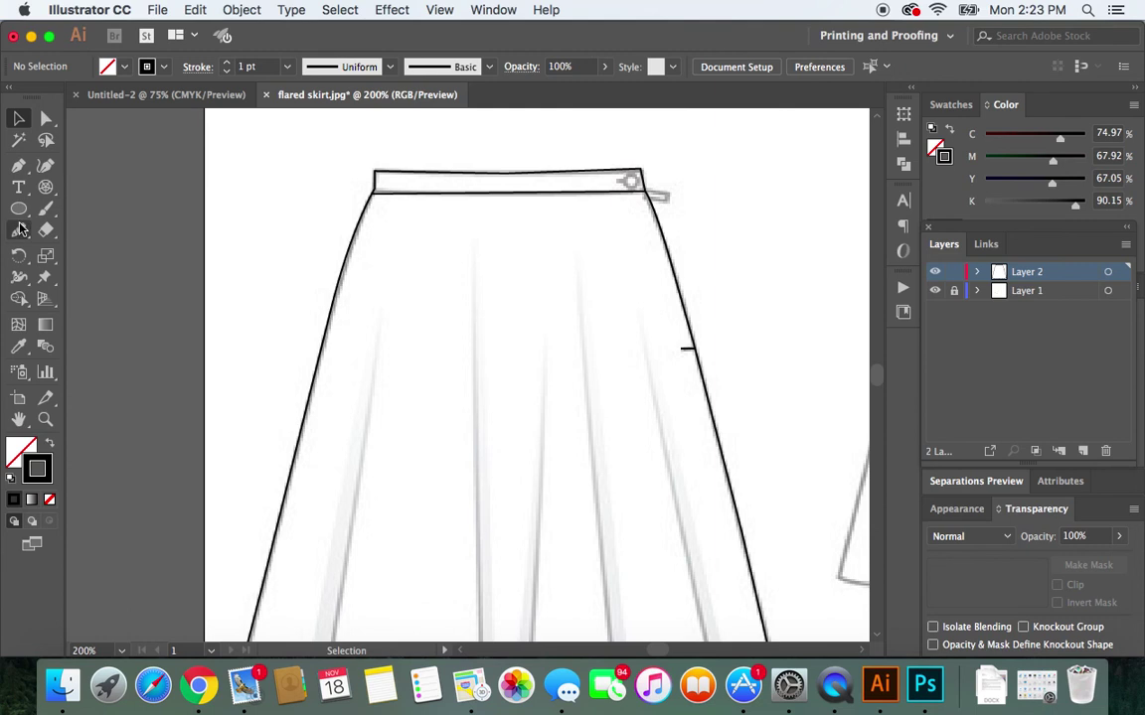
Step: Trace the small waistband tab extending past the right side seam from the seam line's end, and deselect it
{"action": "left_click", "coordinate": [18, 165]}
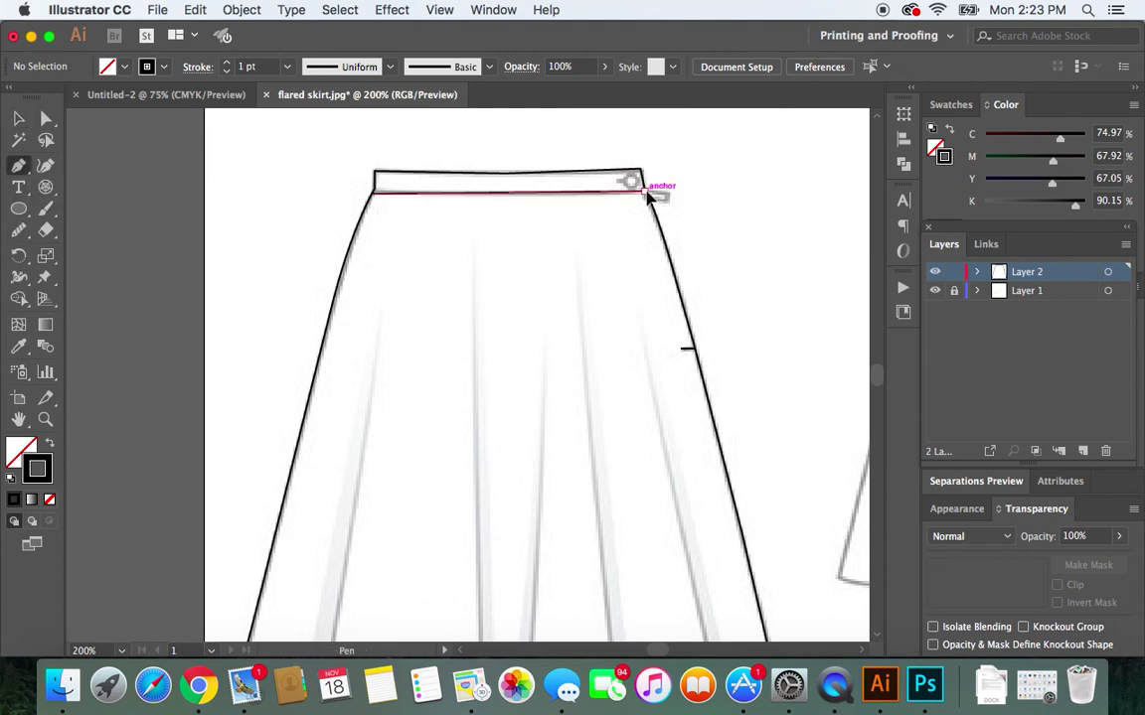
{"action": "left_click", "coordinate": [652, 194]}
{"action": "mouse_move", "coordinate": [653, 195]}
{"action": "left_mouse_down"}
{"action": "mouse_move", "coordinate": [671, 206]}
{"action": "mouse_move", "coordinate": [652, 203]}
{"action": "left_mouse_up"}
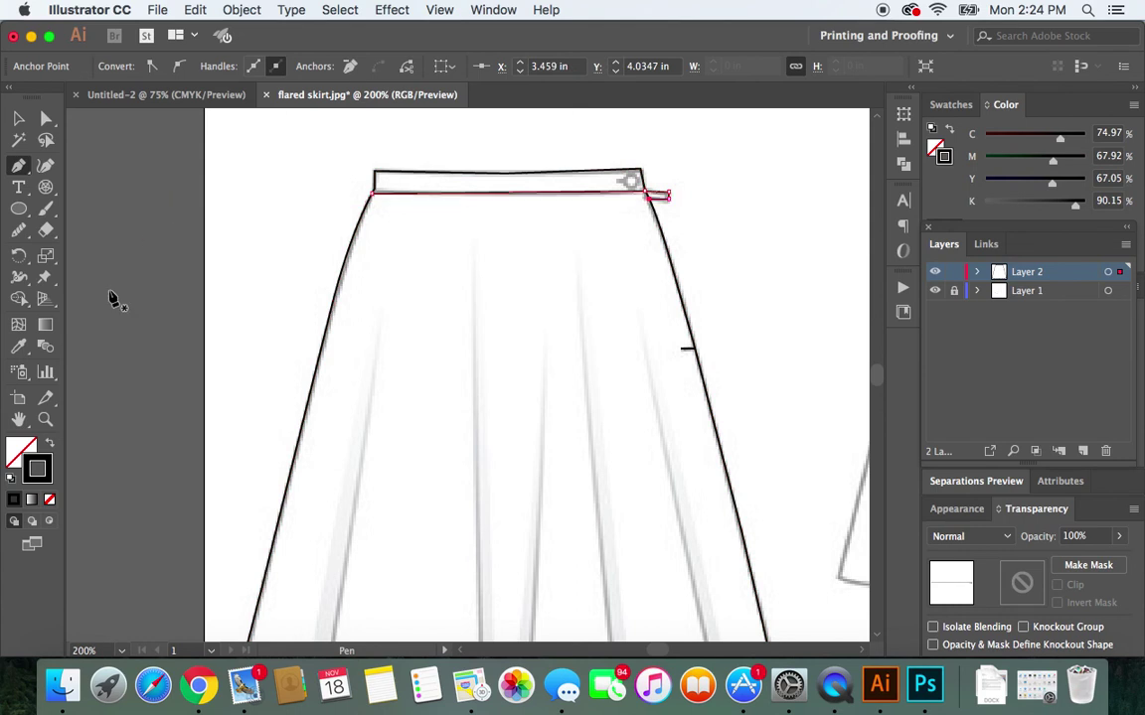
{"action": "left_click", "coordinate": [17, 119]}
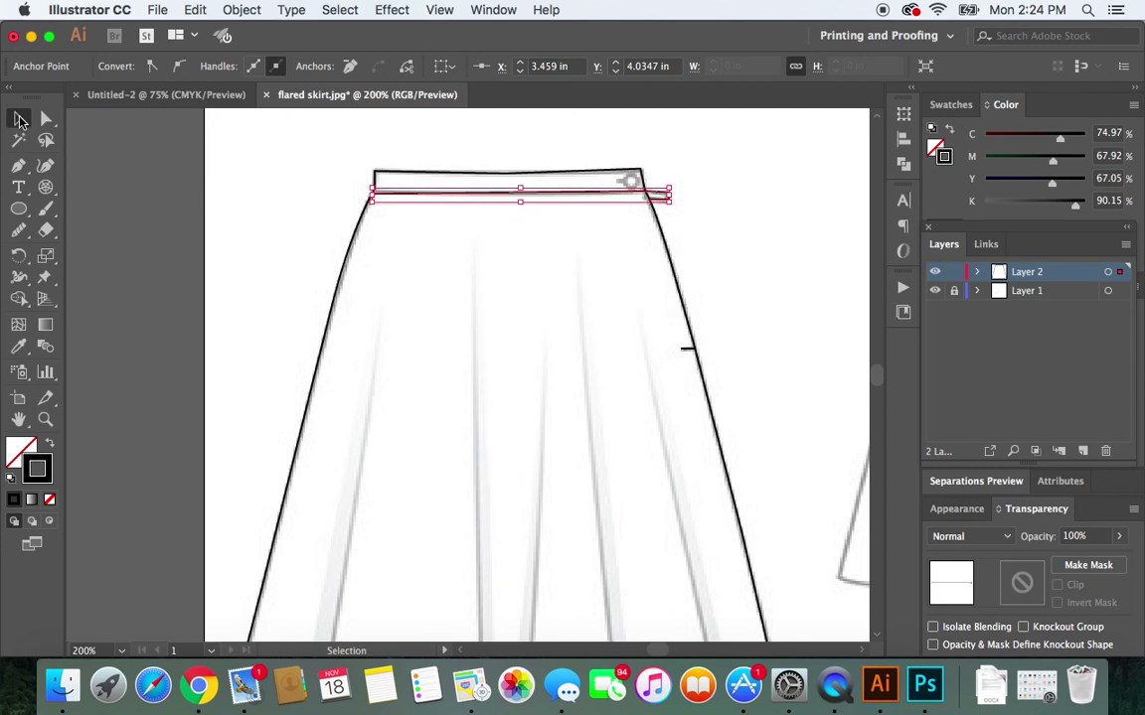
{"action": "left_click", "coordinate": [128, 186]}
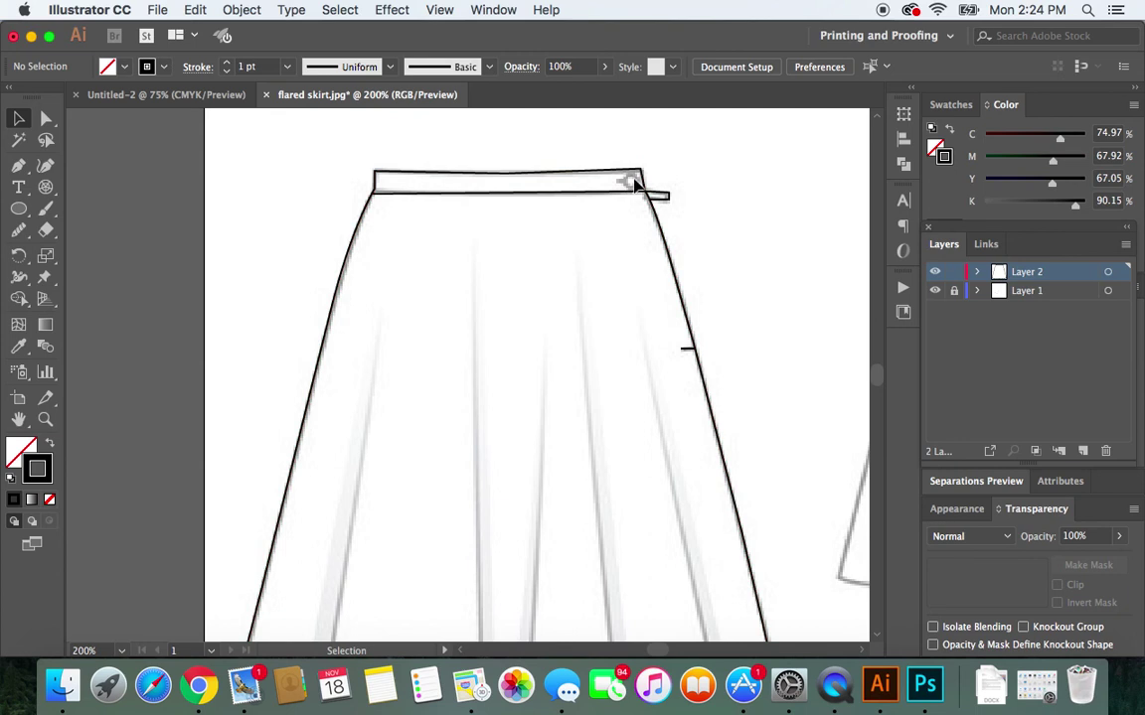
Step: Draw a small circle with the Ellipse tool over the template's button at the waistband's right end, and deselect it
{"action": "left_click", "coordinate": [18, 214]}
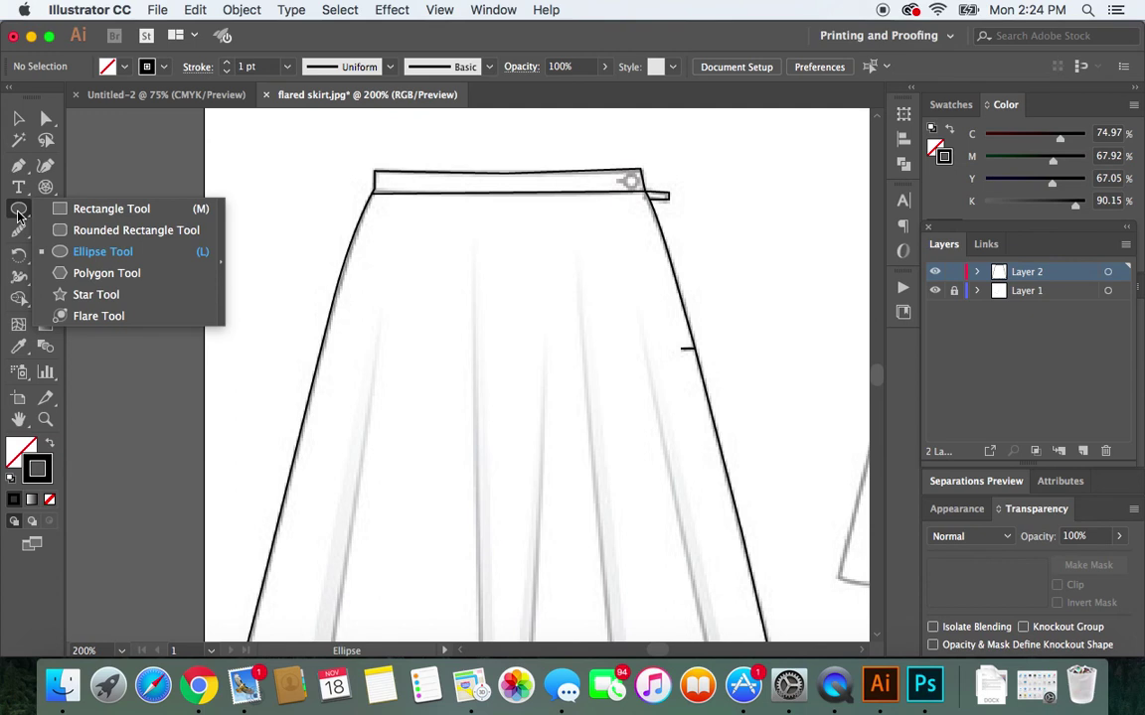
{"action": "left_click", "coordinate": [95, 252]}
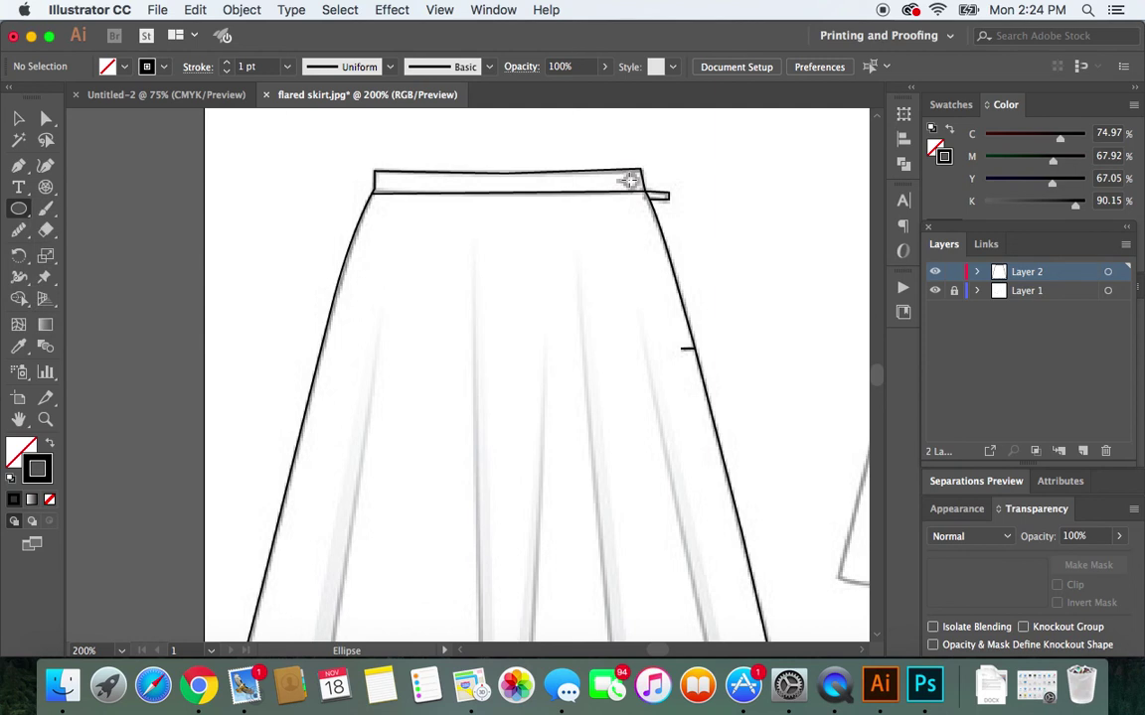
{"action": "left_click_drag", "start_coordinate": [628, 179], "coordinate": [633, 184]}
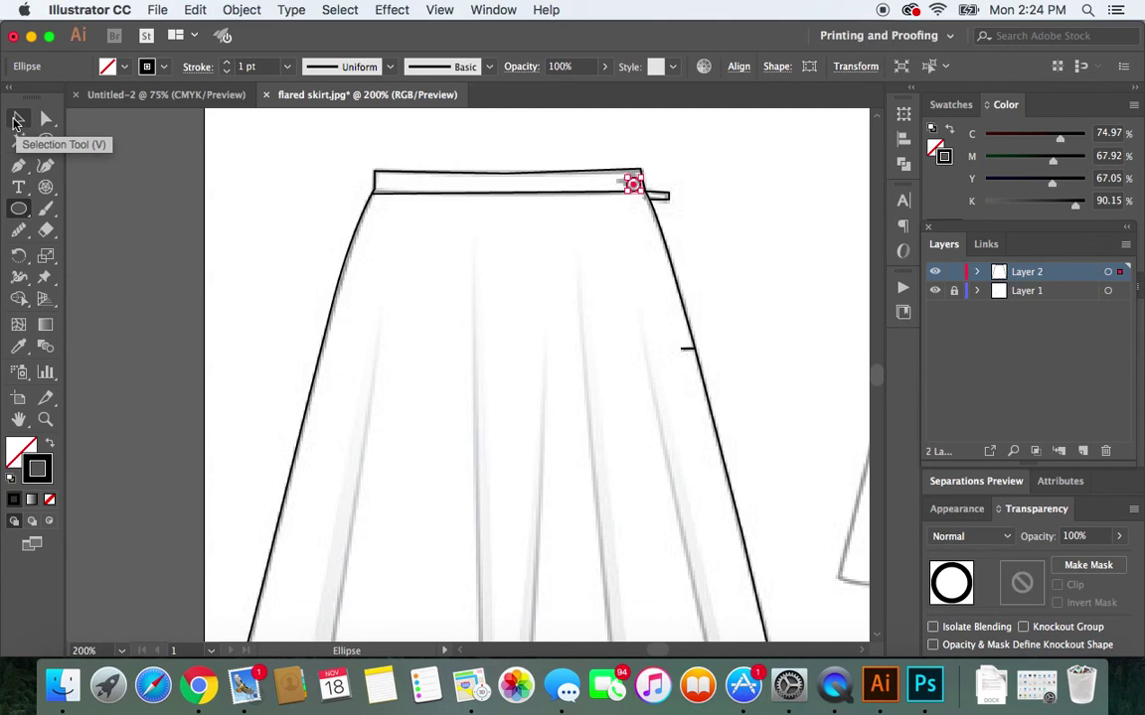
{"action": "left_click", "coordinate": [16, 121]}
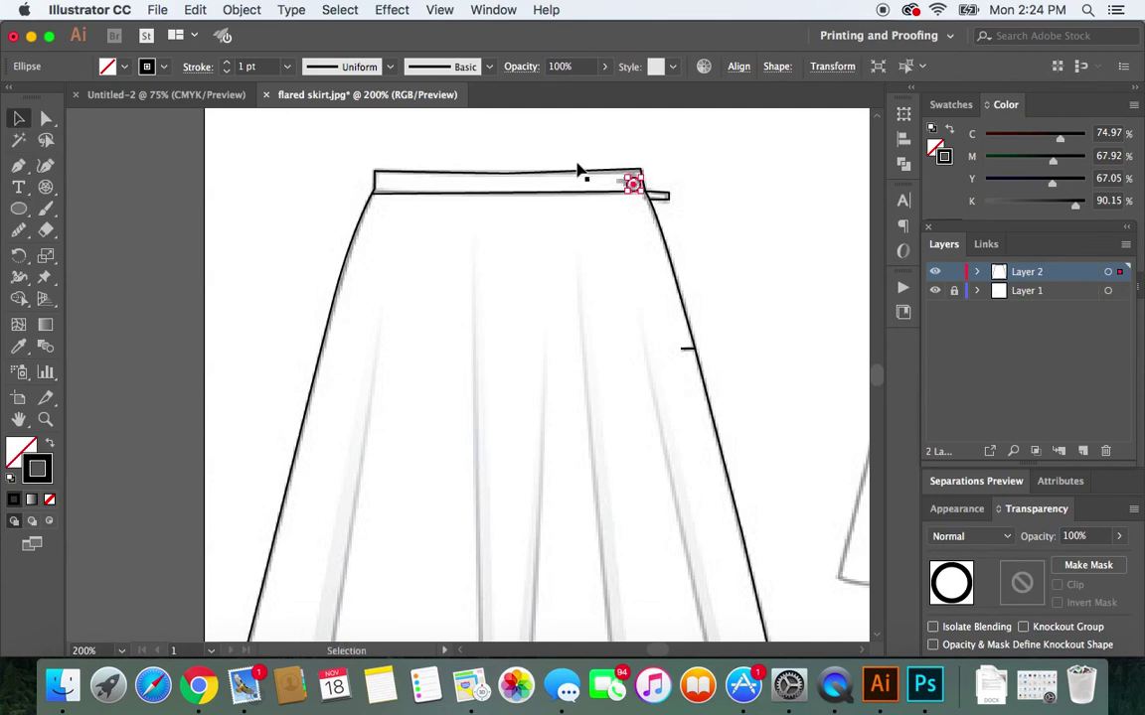
{"action": "left_click_drag", "start_coordinate": [633, 184], "coordinate": [633, 183]}
{"action": "left_click", "coordinate": [752, 201]}
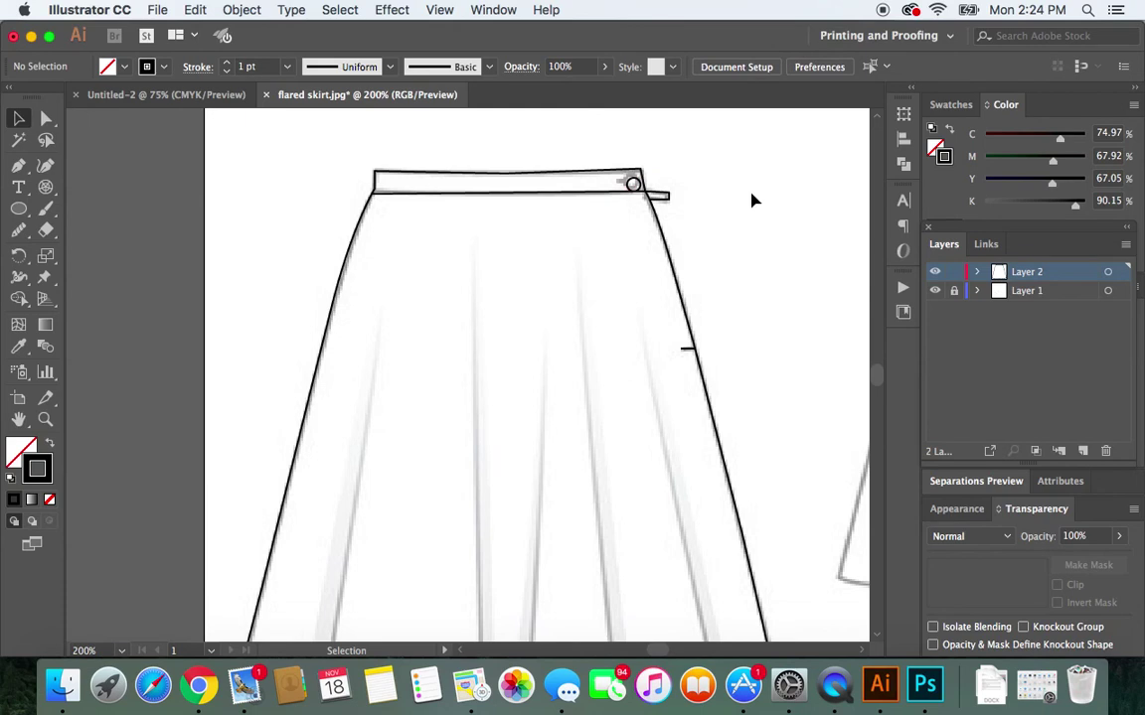
Step: Move the button circle up and left so it sits centred over the template's button, and deselect it
{"action": "key", "text": "super+equal"}
{"action": "key", "text": "super+equal"}
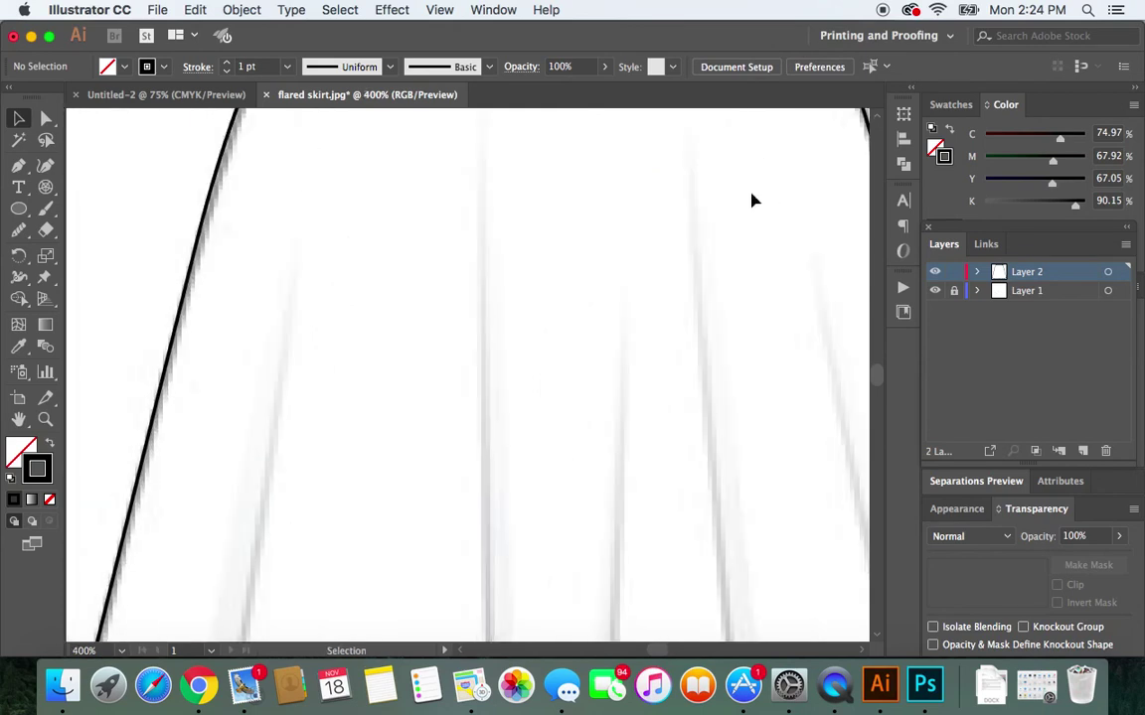
{"action": "scroll", "coordinate": [875, 376], "scroll_direction": "down", "scroll_amount": 5}
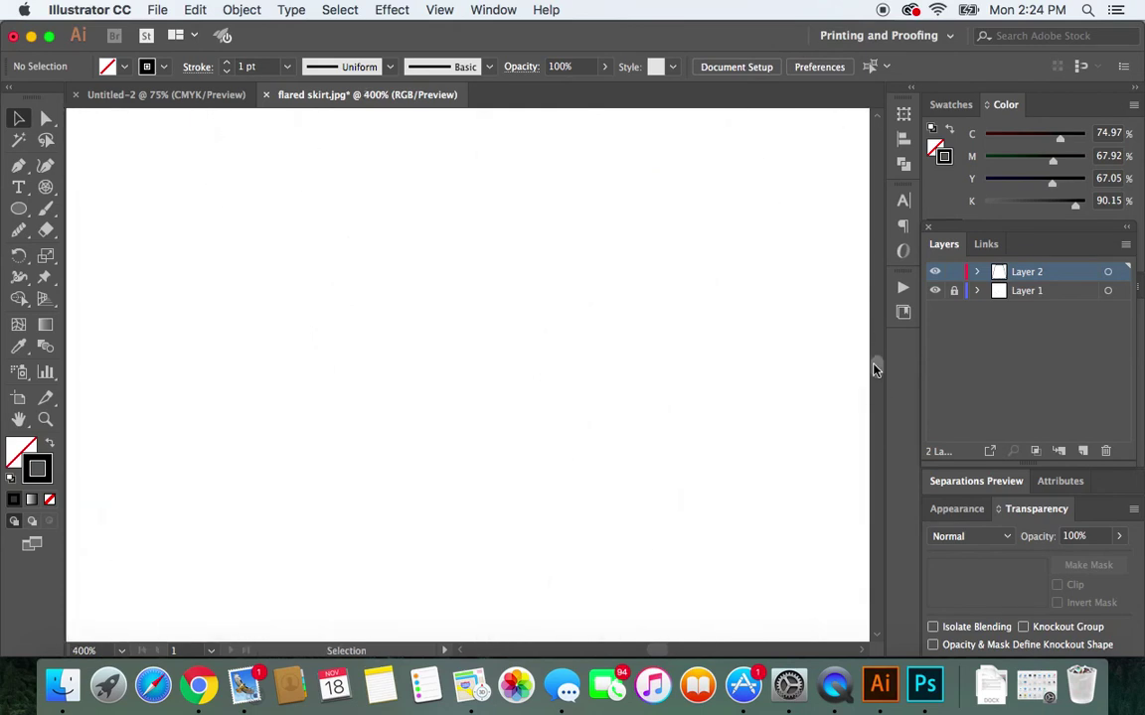
{"action": "scroll", "coordinate": [874, 368], "scroll_direction": "up", "scroll_amount": 10}
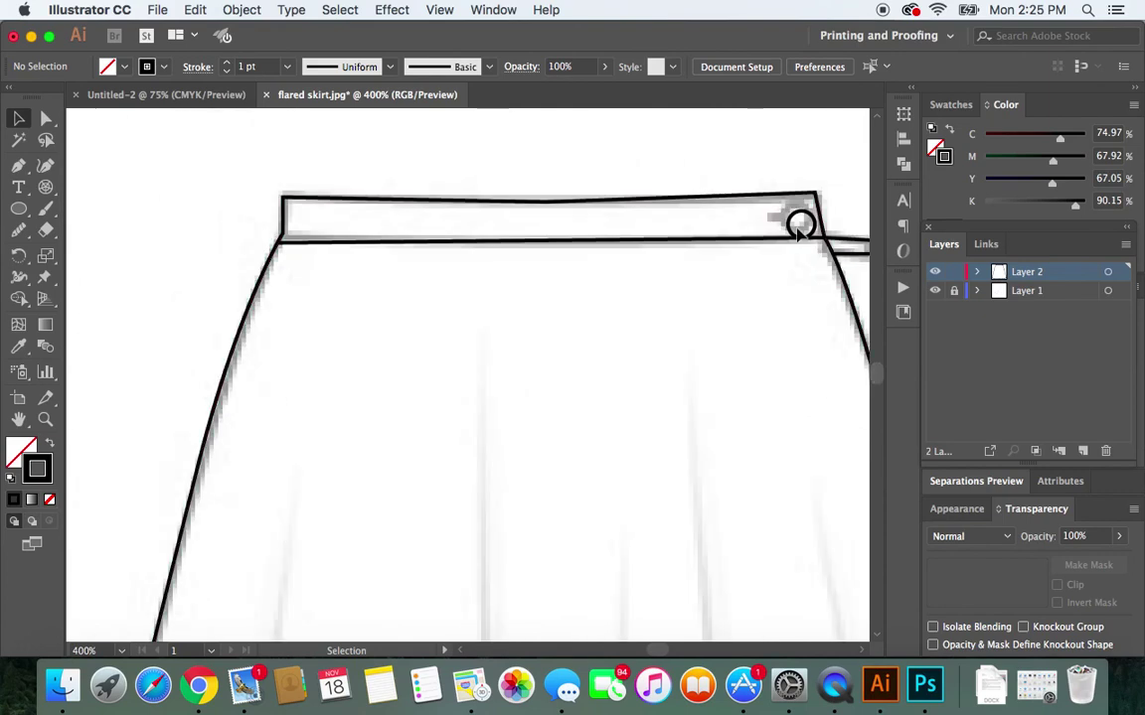
{"action": "left_click_drag", "start_coordinate": [800, 223], "coordinate": [792, 219]}
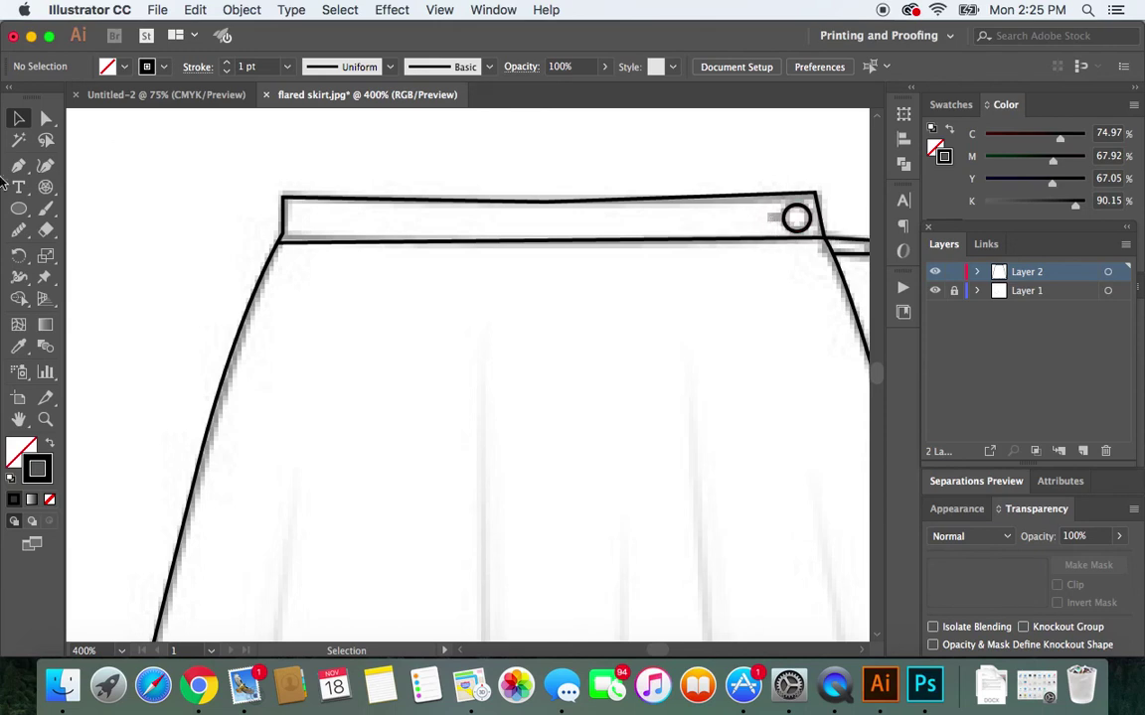
Step: Draw the short horizontal buttonhole line on the left of the button circle with the Pen tool, and deselect it
{"action": "key", "text": "p"}
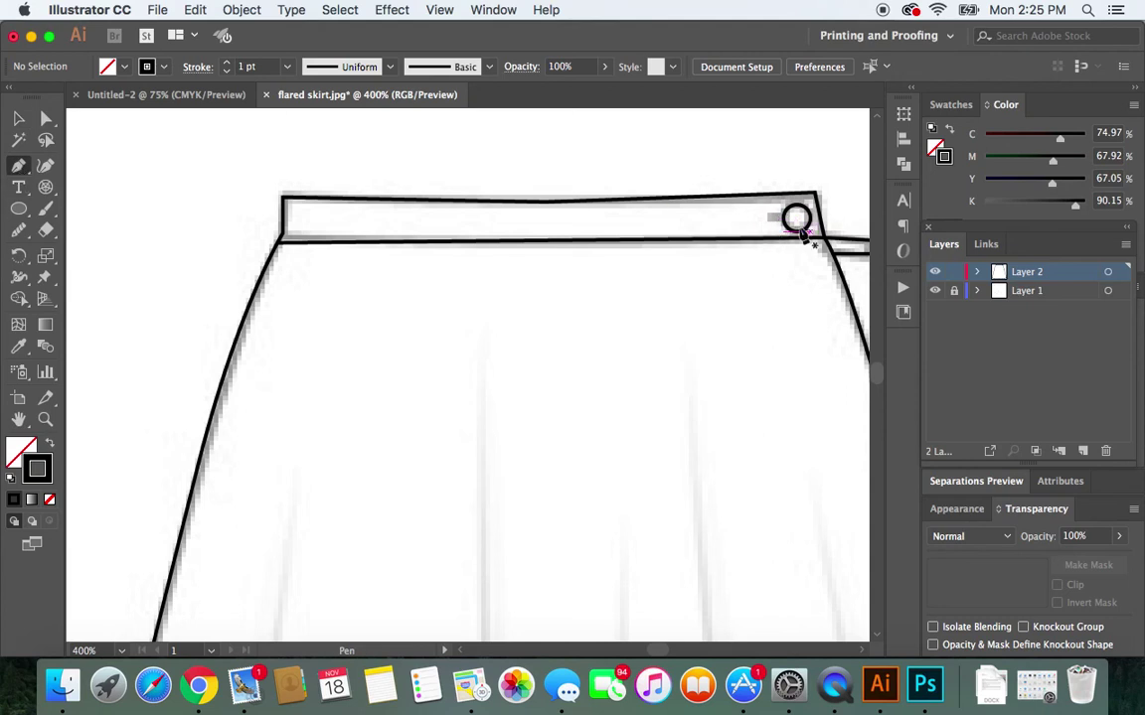
{"action": "left_click", "coordinate": [769, 219]}
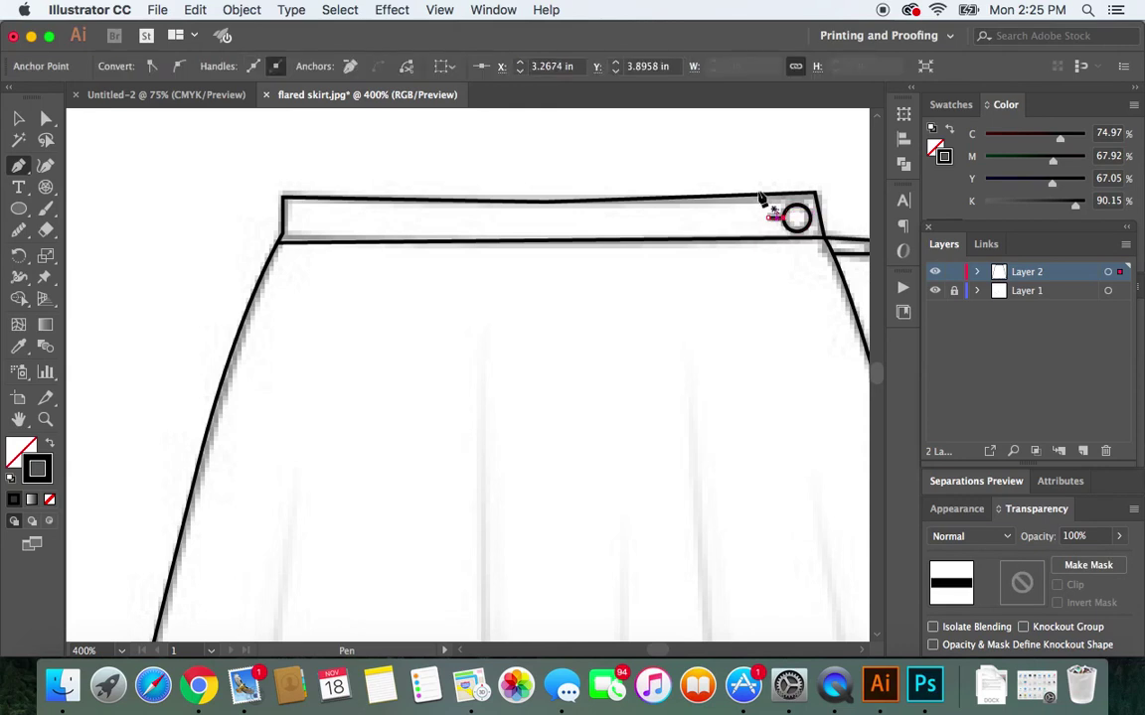
{"action": "left_click", "coordinate": [15, 121]}
{"action": "left_click", "coordinate": [82, 151]}
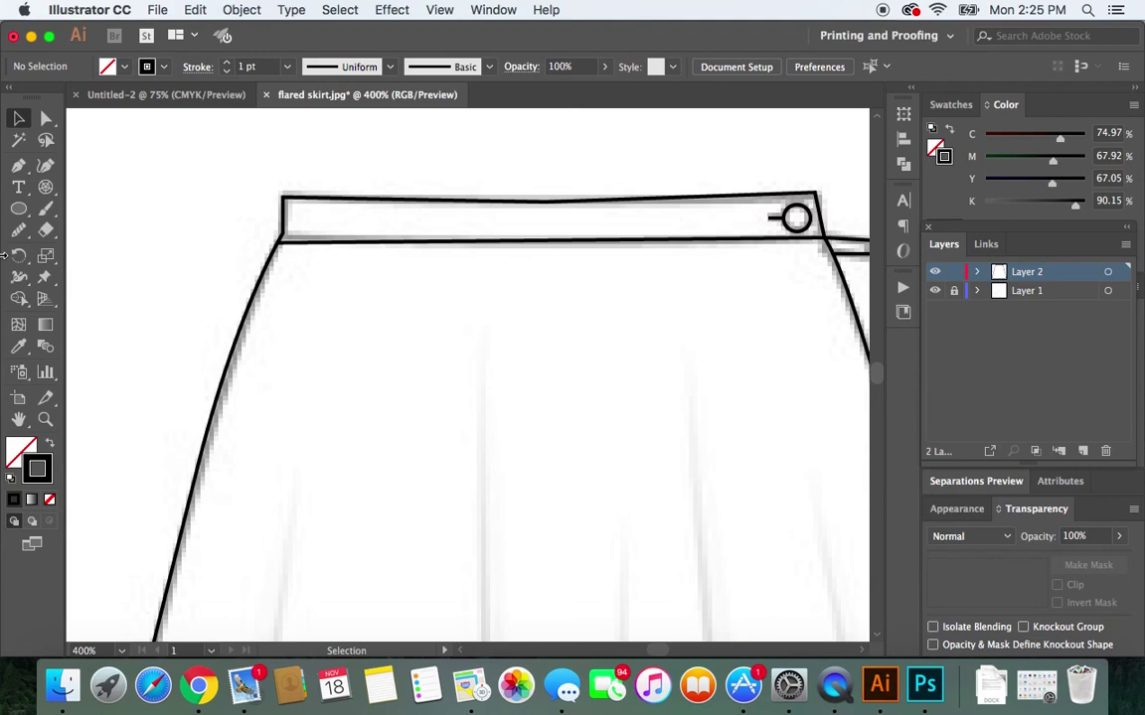
Step: Review the whole traced front skirt against the template, from the waistband details down to the wavy hem
{"action": "key", "text": "super+minus"}
{"action": "key", "text": "super+minus"}
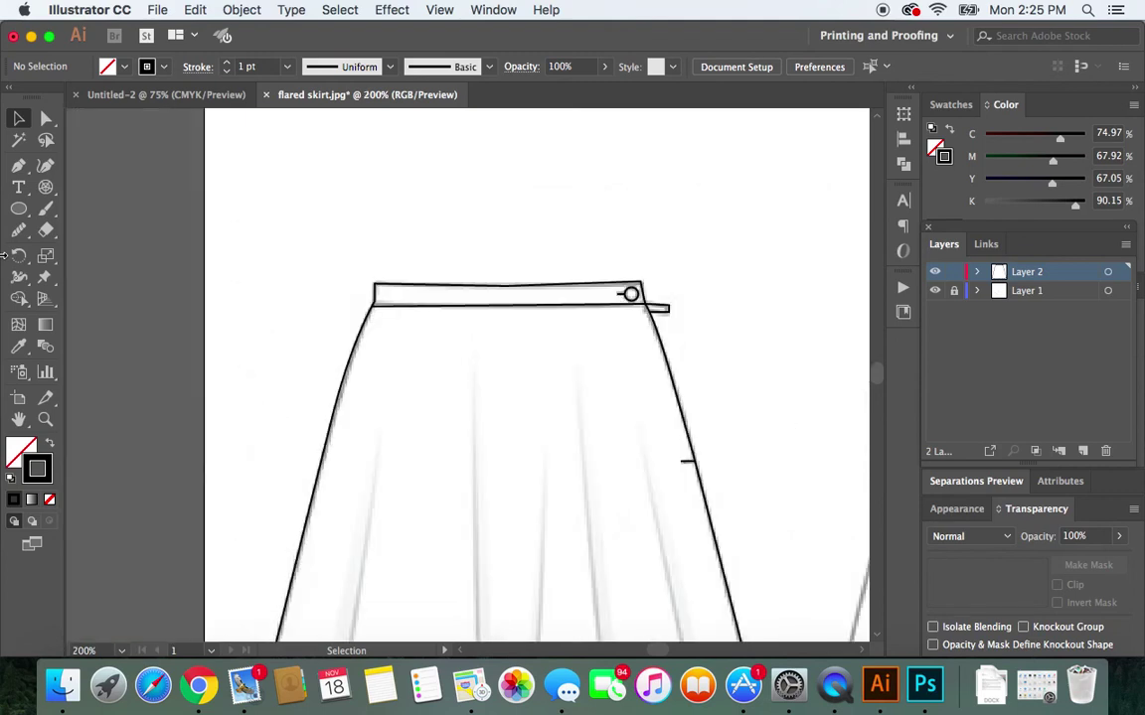
{"action": "key", "text": "super+minus"}
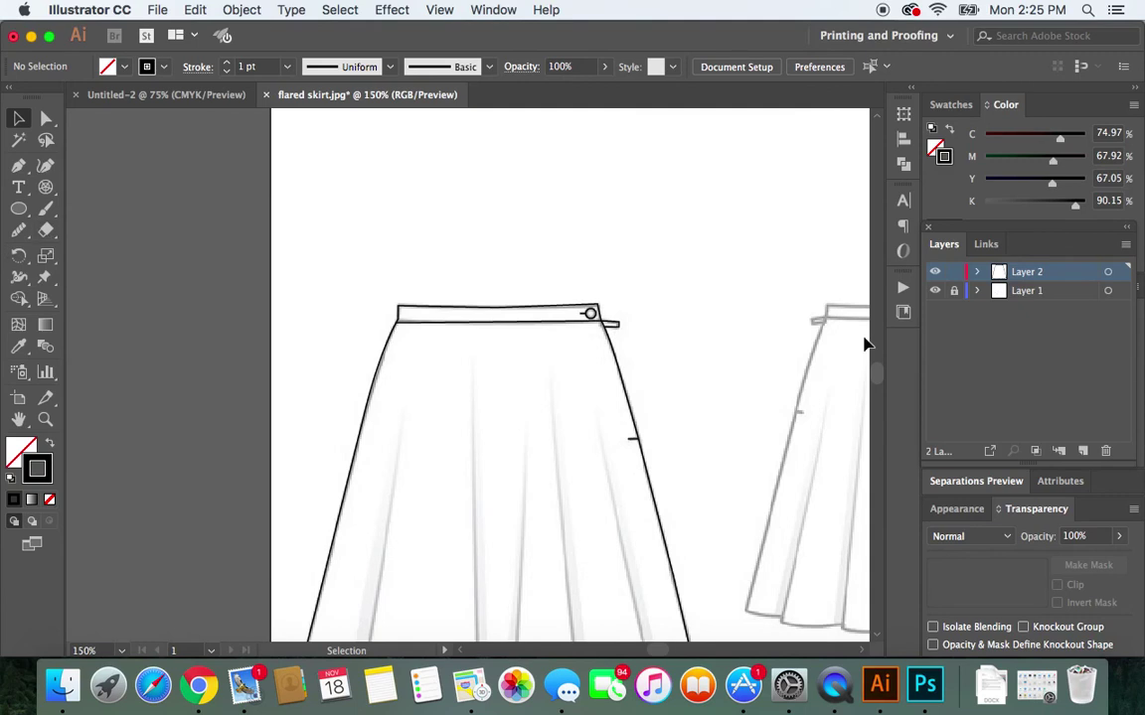
{"action": "scroll", "coordinate": [685, 347], "scroll_direction": "down", "scroll_amount": 2}
{"action": "scroll", "coordinate": [684, 348], "scroll_direction": "down", "scroll_amount": 3}
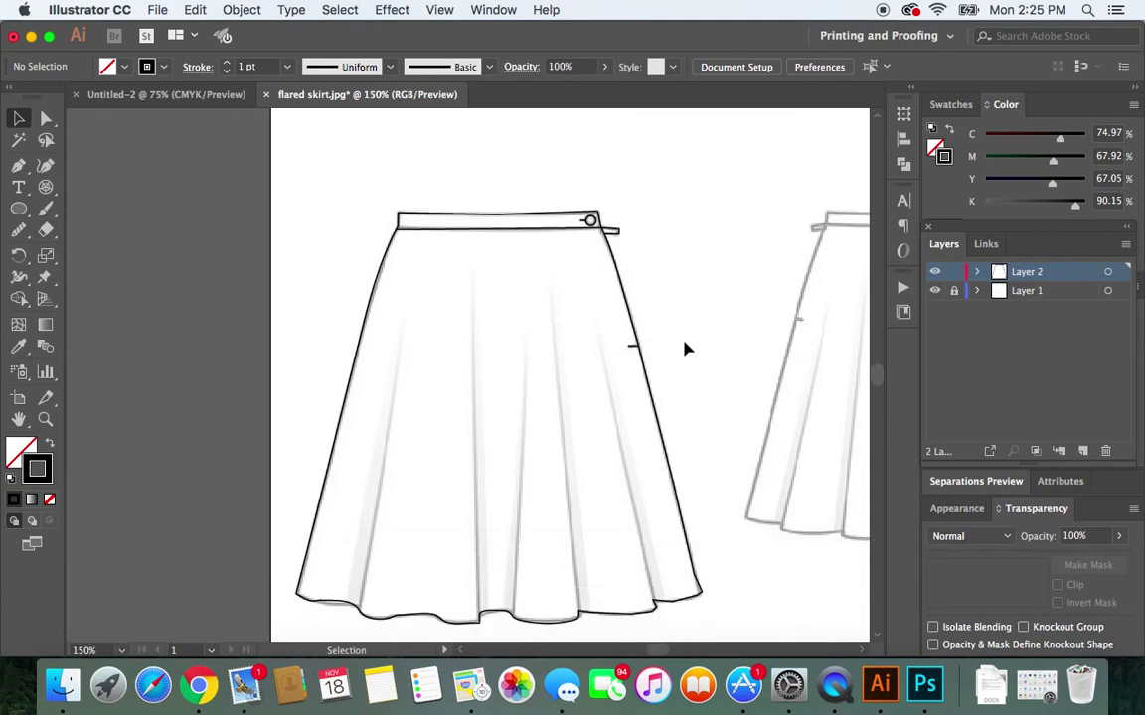
{"action": "key", "text": "super+minus"}
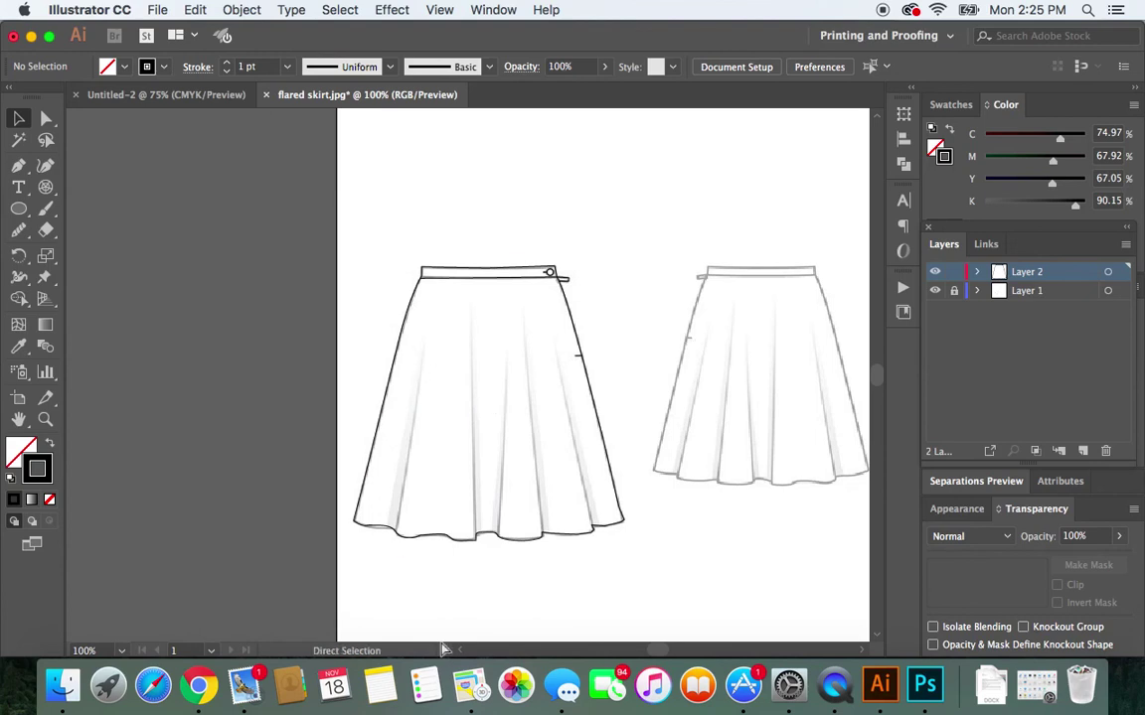
{"action": "key", "text": "super+minus"}
{"action": "key", "text": "super+equal"}
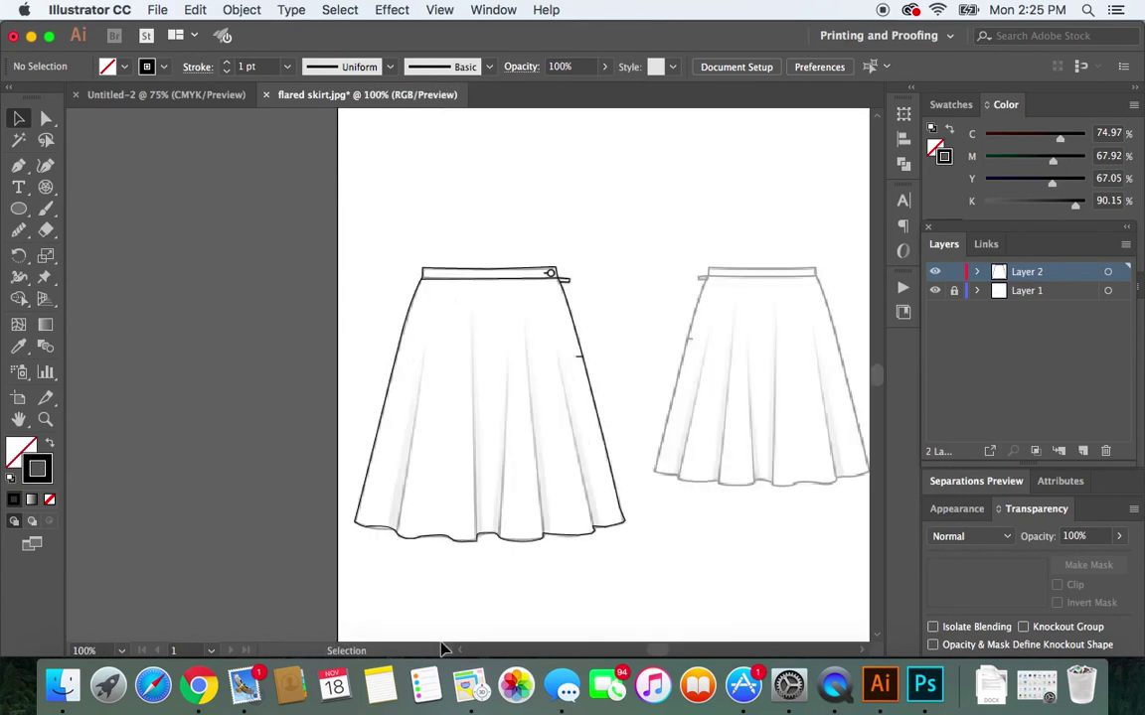
{"action": "key", "text": "super+equal"}
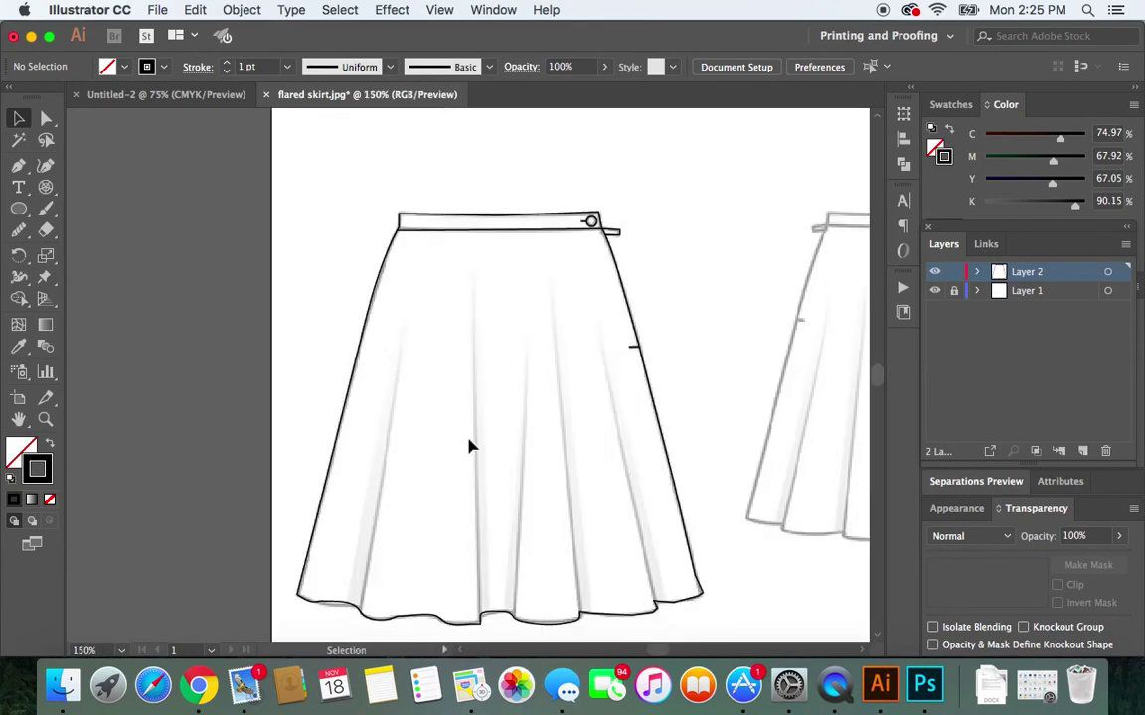